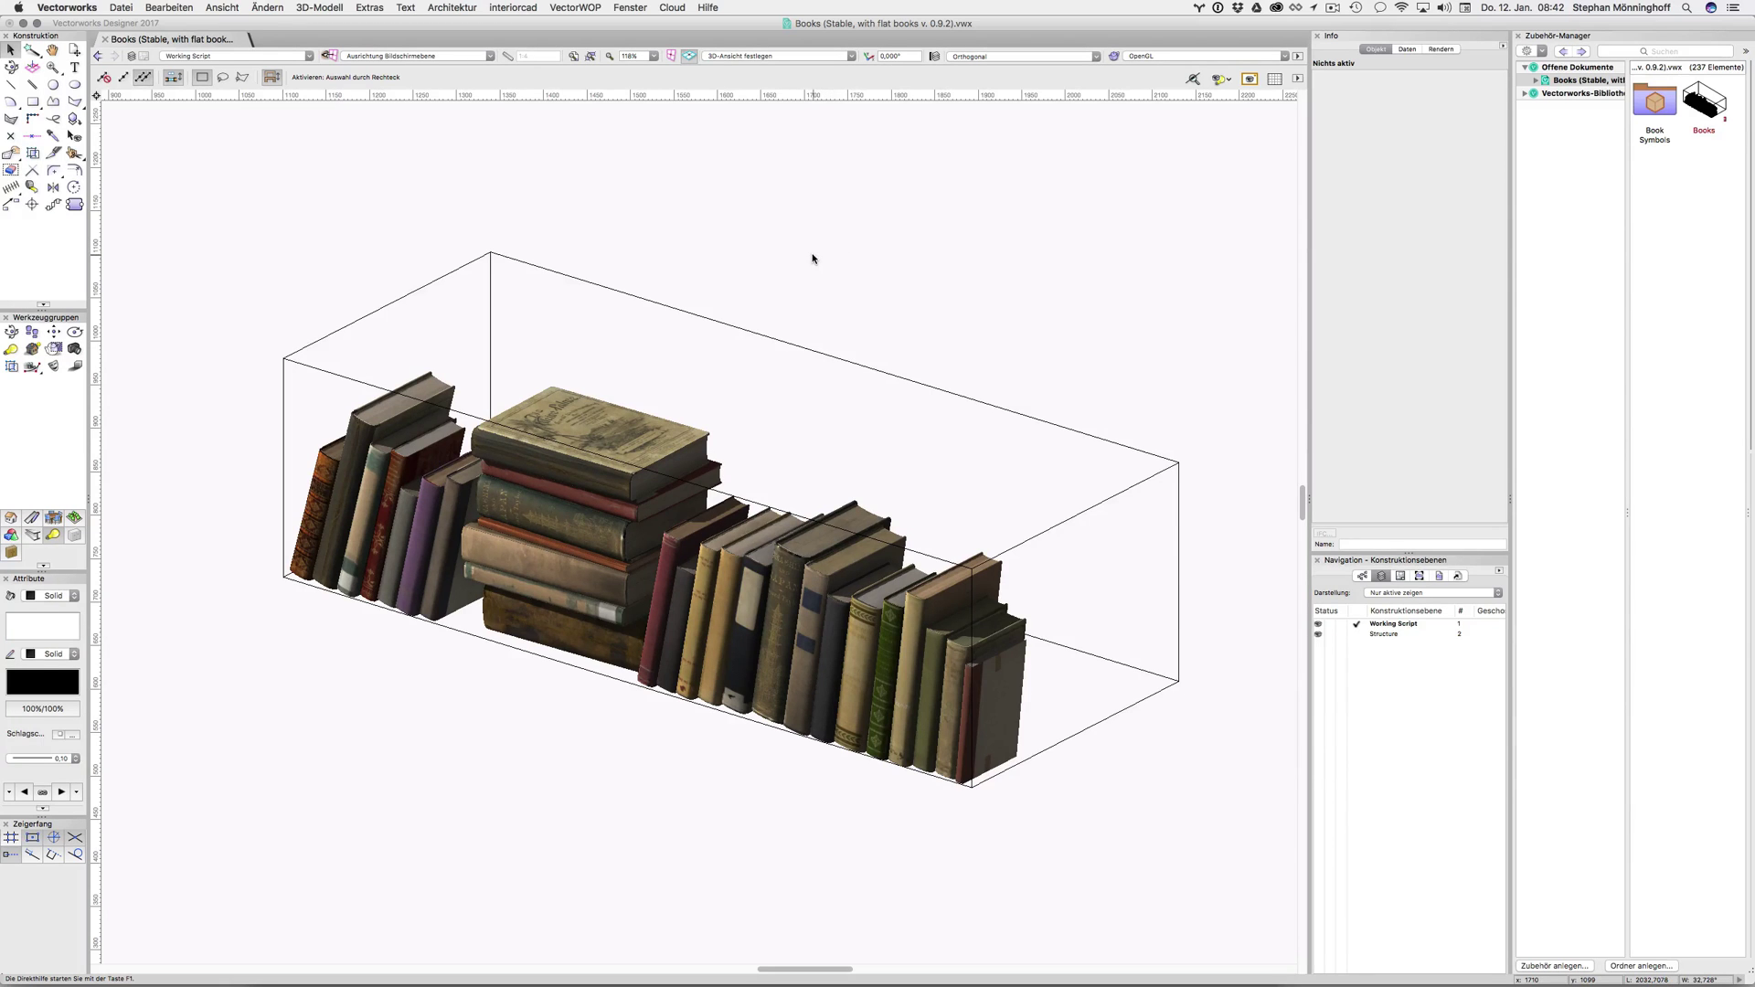
# Step: Uncheck Show Shelf Cage so only the books show, then reselect the bookshelf
pyautogui.click(647, 444)
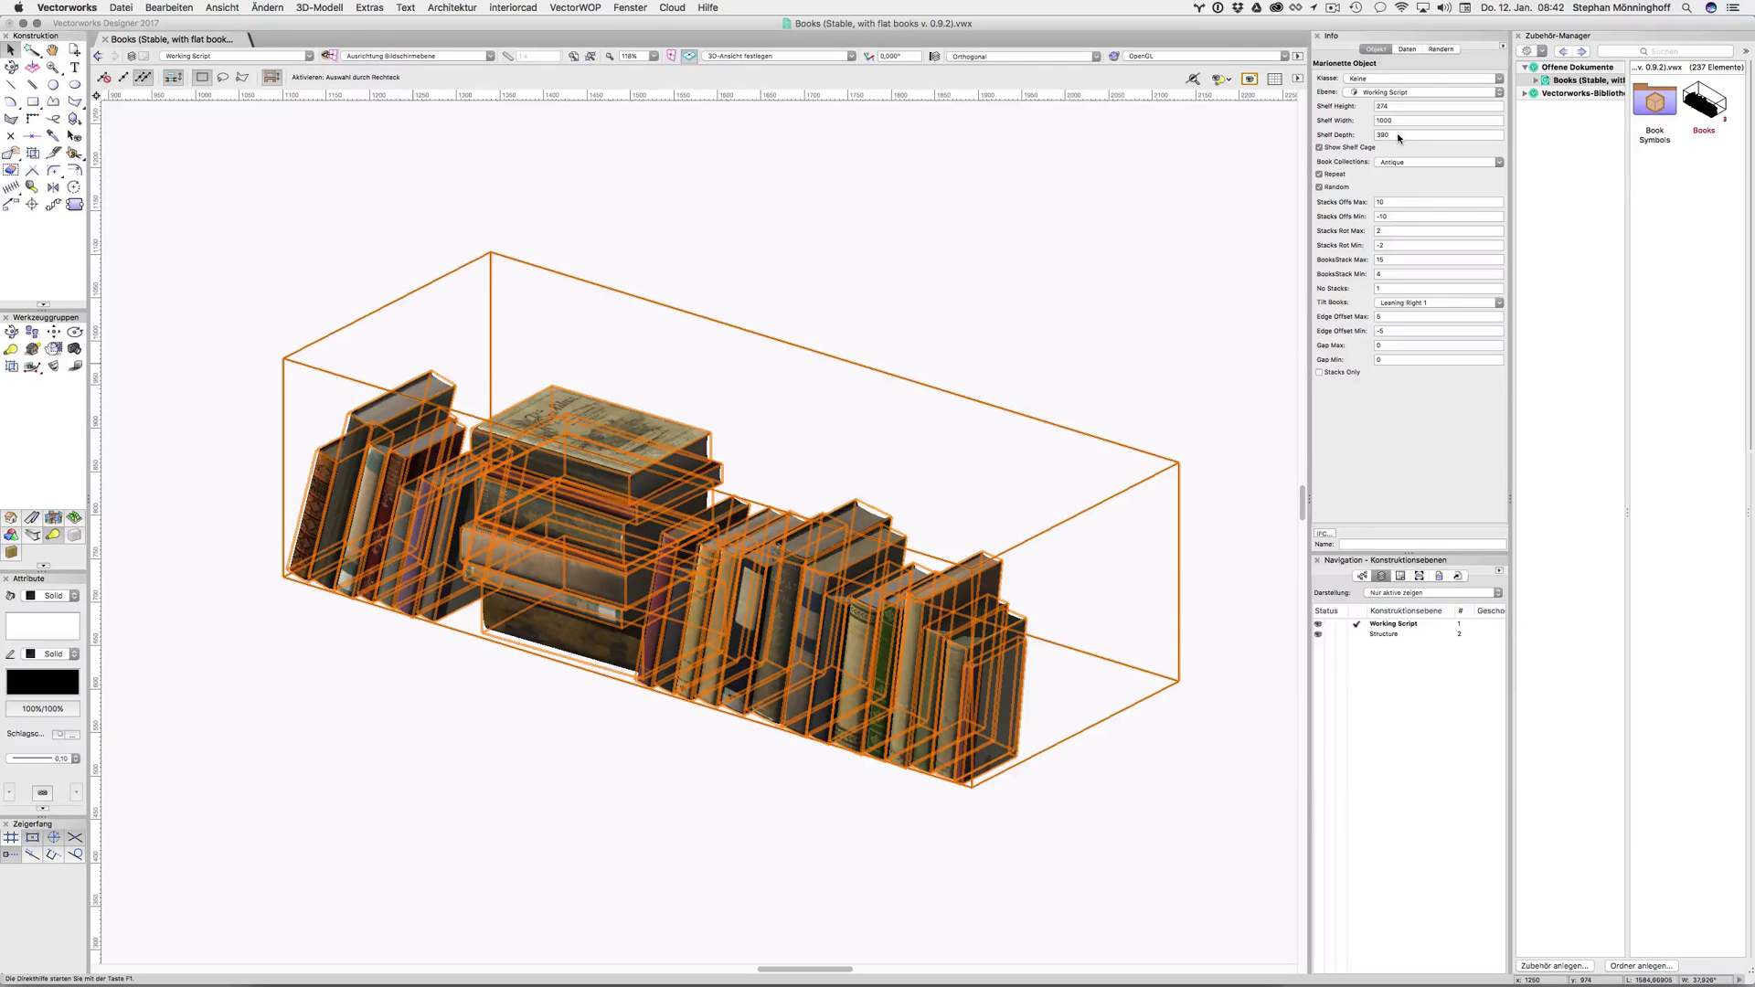
pyautogui.click(1319, 149)
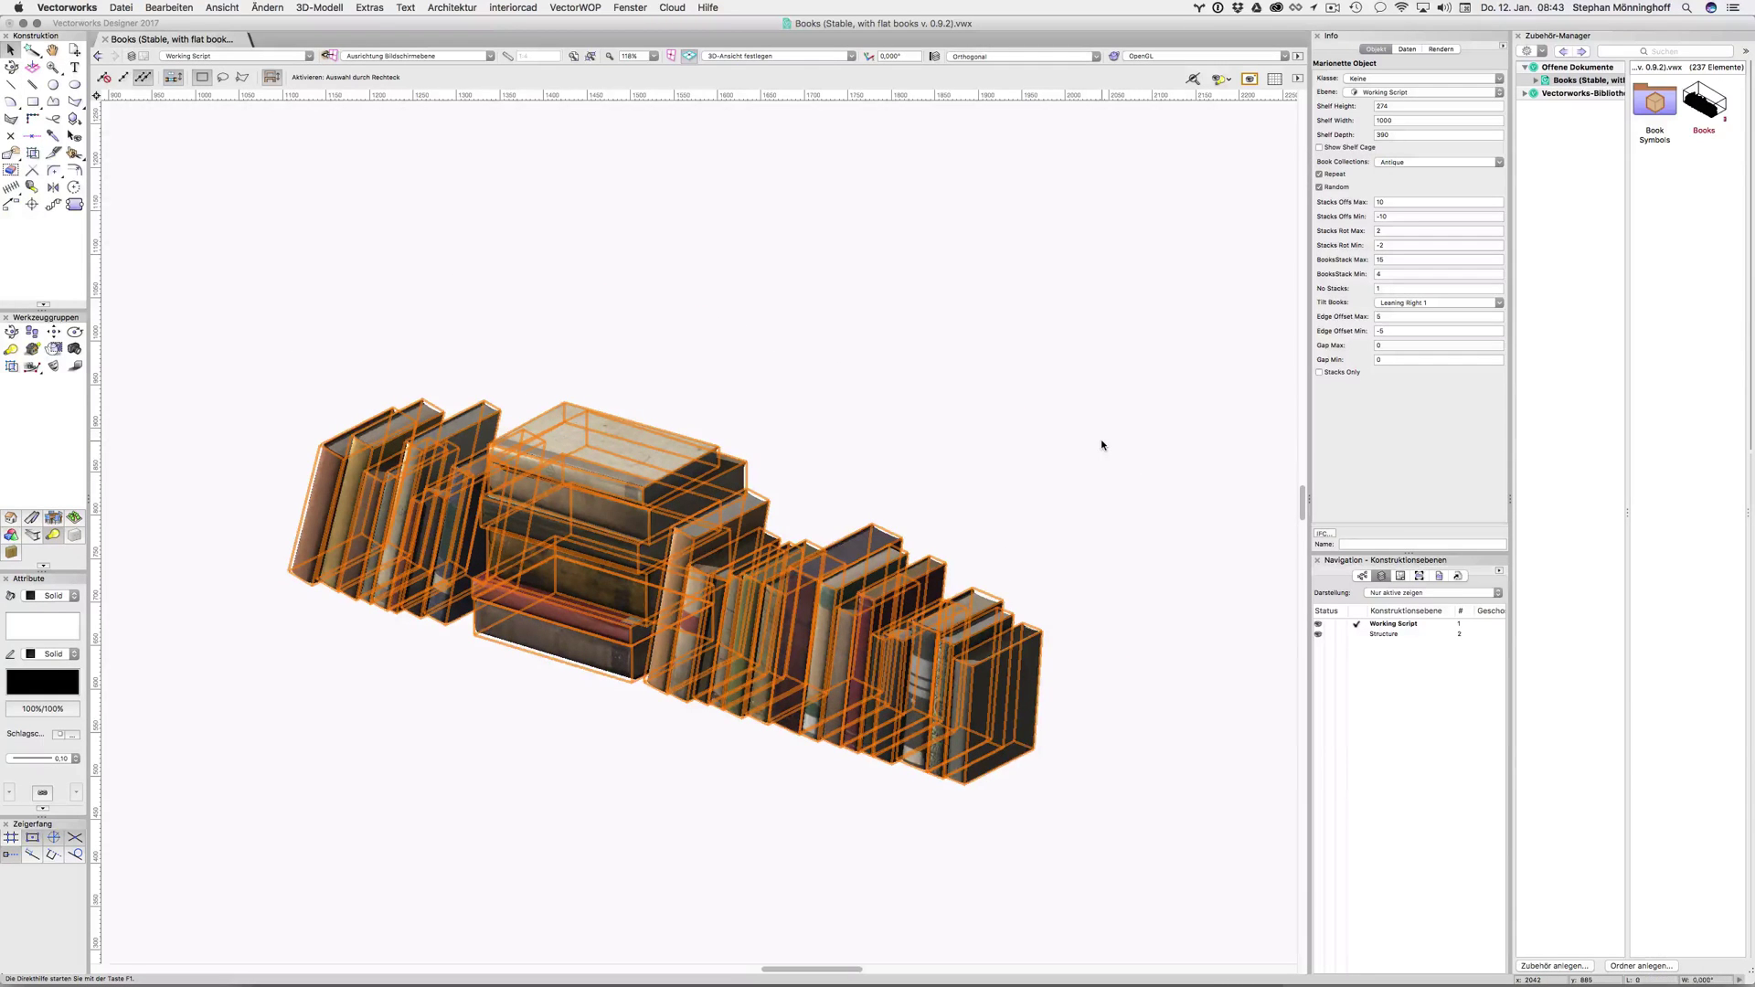
pyautogui.click(1102, 445)
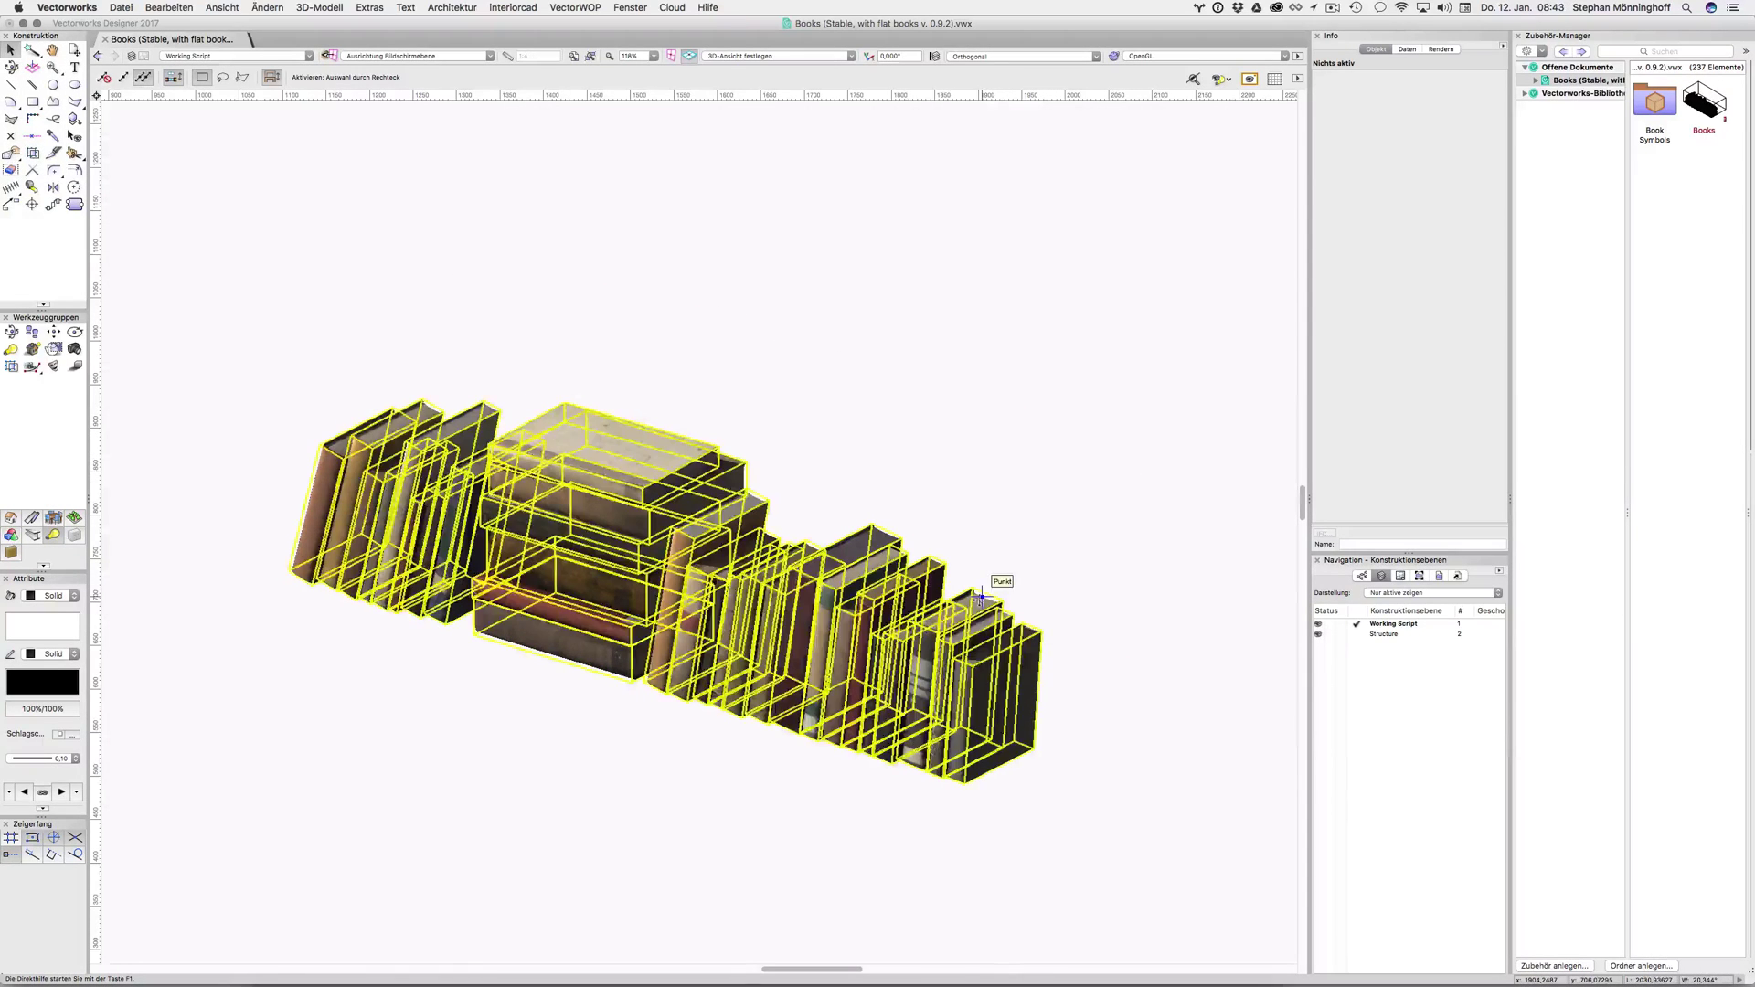
pyautogui.click(1124, 410)
# Step: Glance at the book collections list, then open the Book Symbols folder in the Resource Manager
pyautogui.click(1411, 164)
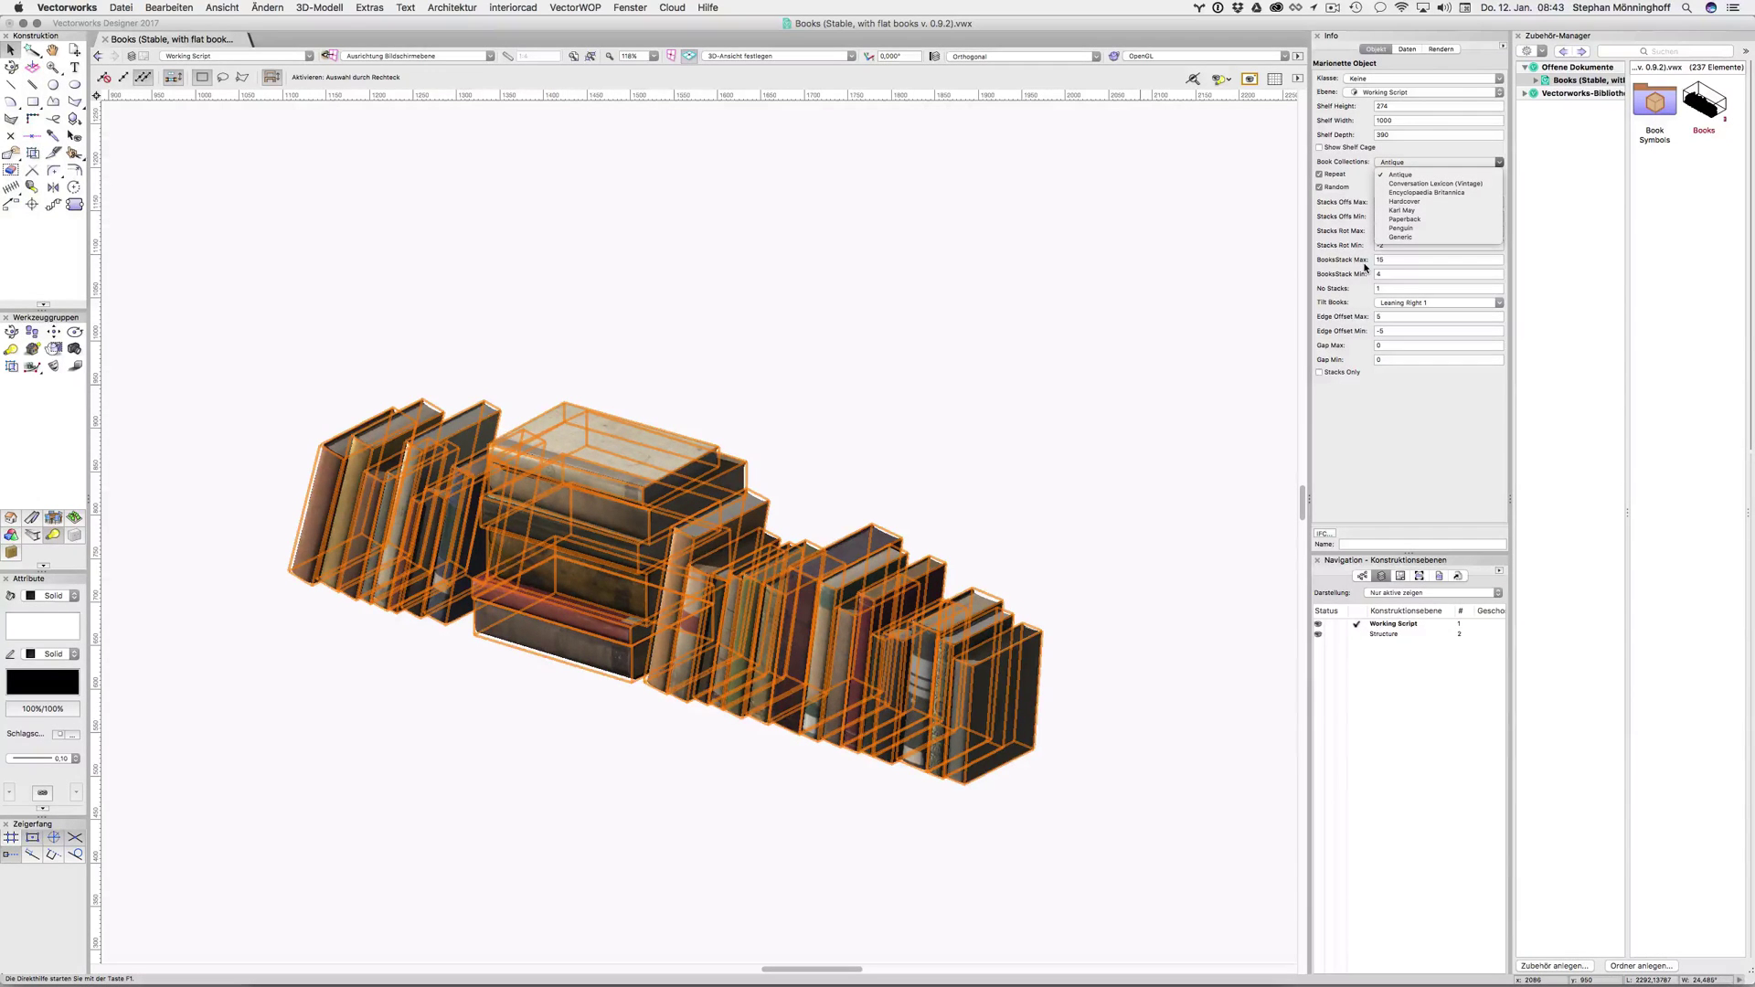
pyautogui.press('Escape')
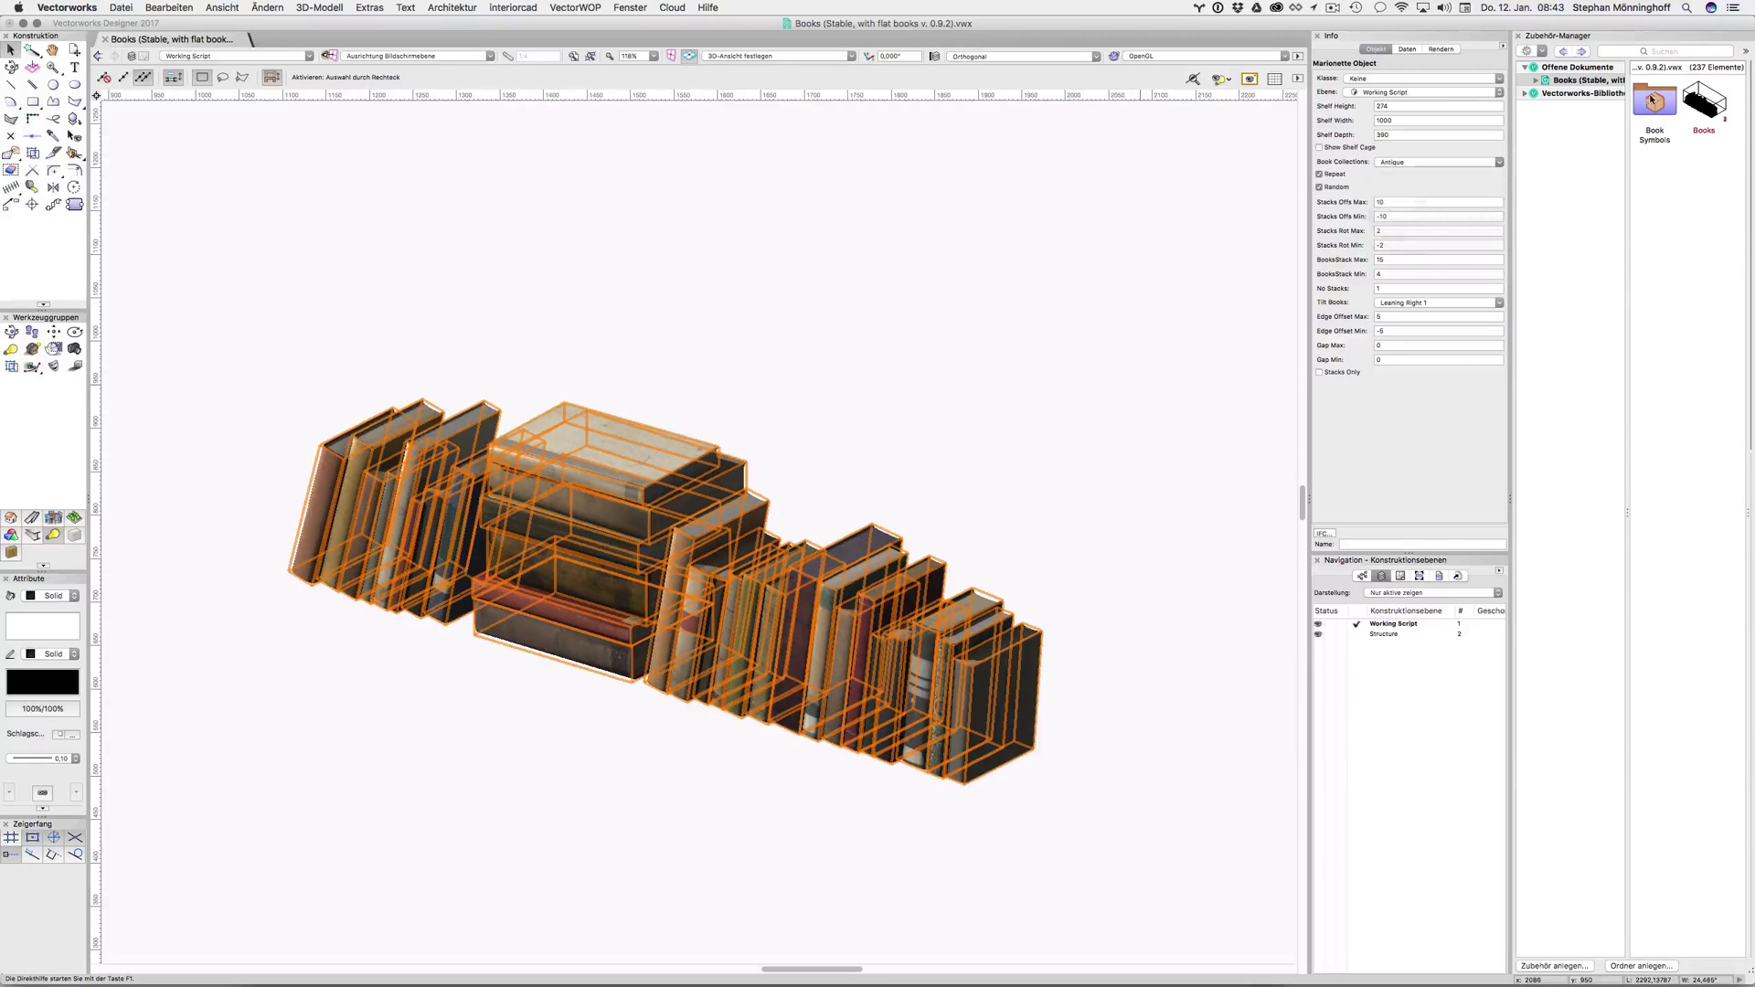
pyautogui.doubleClick(1656, 100)
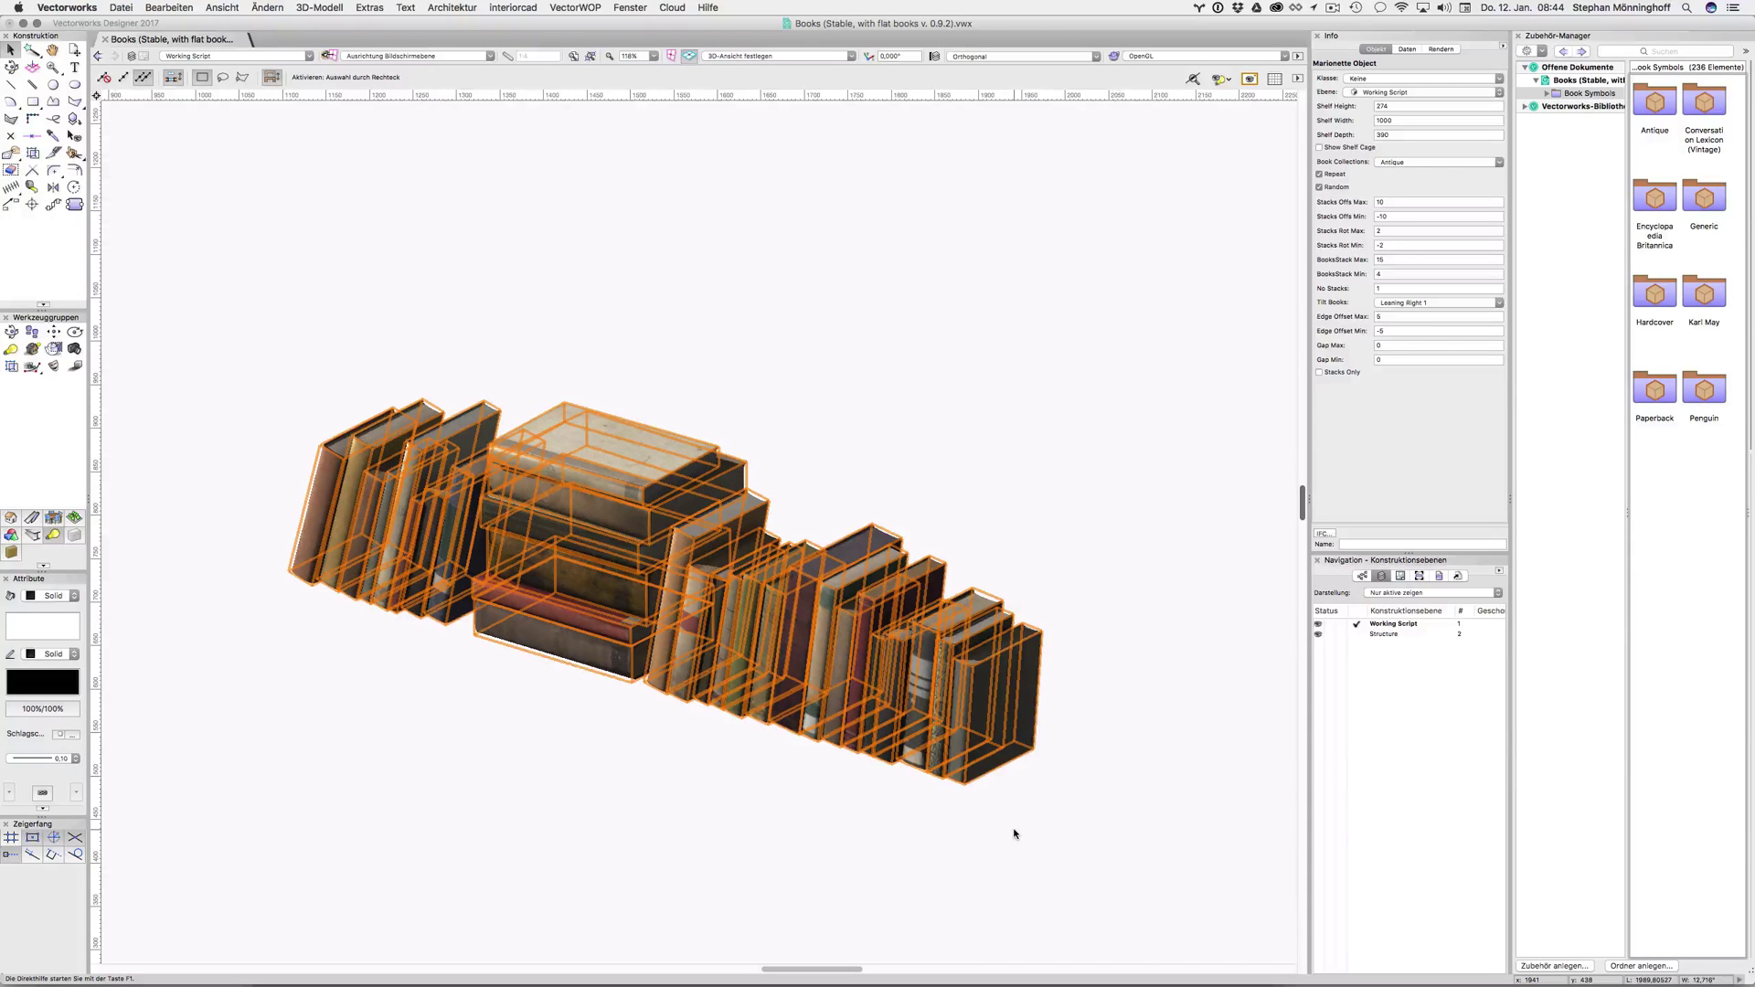
# Step: Switch to the Encyclopaedia Britannica collection and dismiss the no-books warning and script error
pyautogui.click(1396, 163)
pyautogui.click(1399, 175)
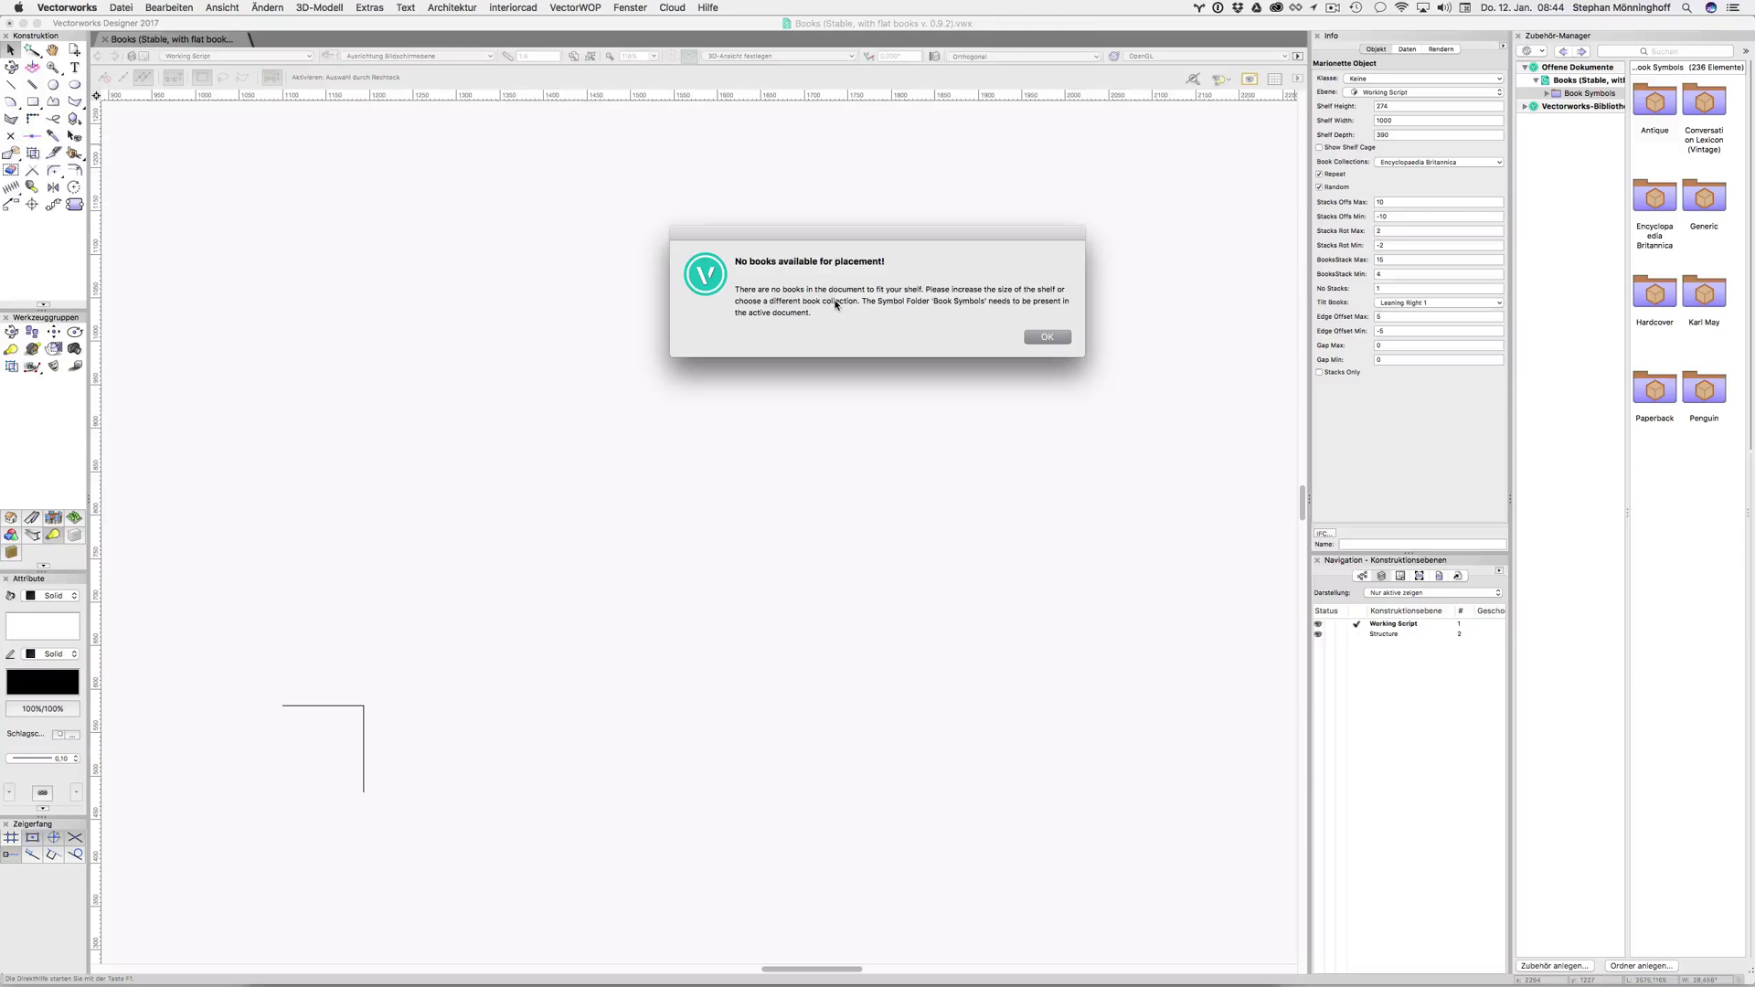
pyautogui.click(1051, 337)
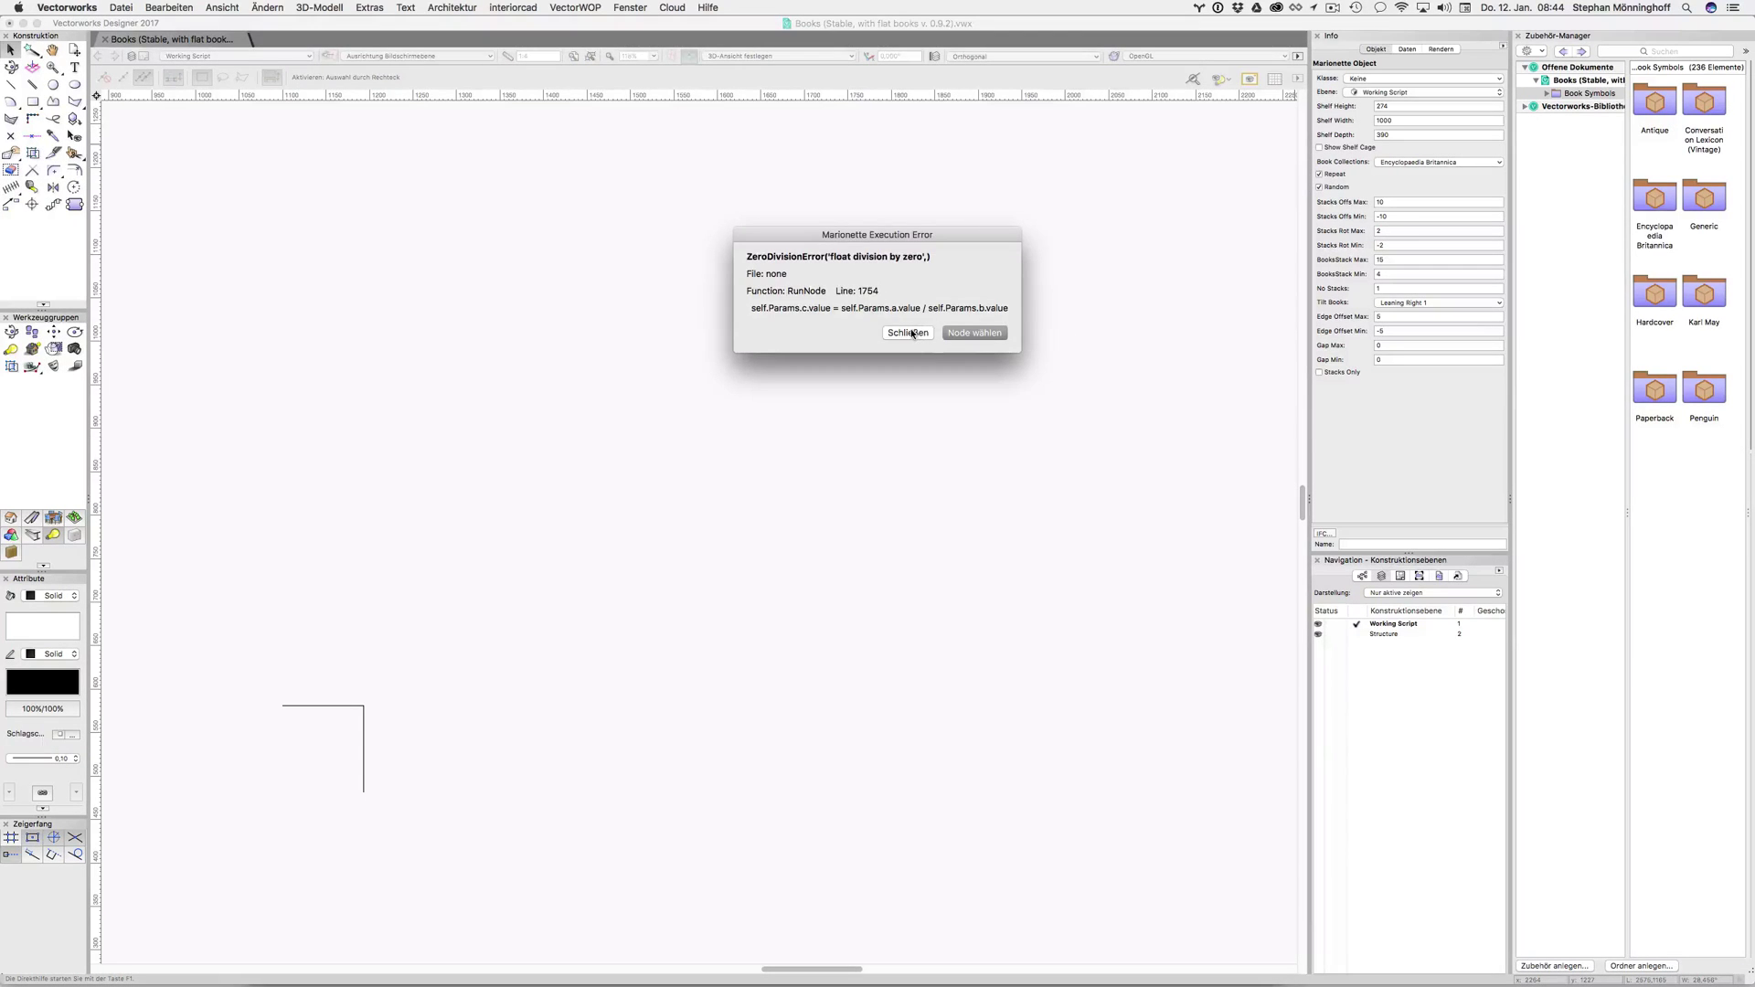
pyautogui.click(917, 332)
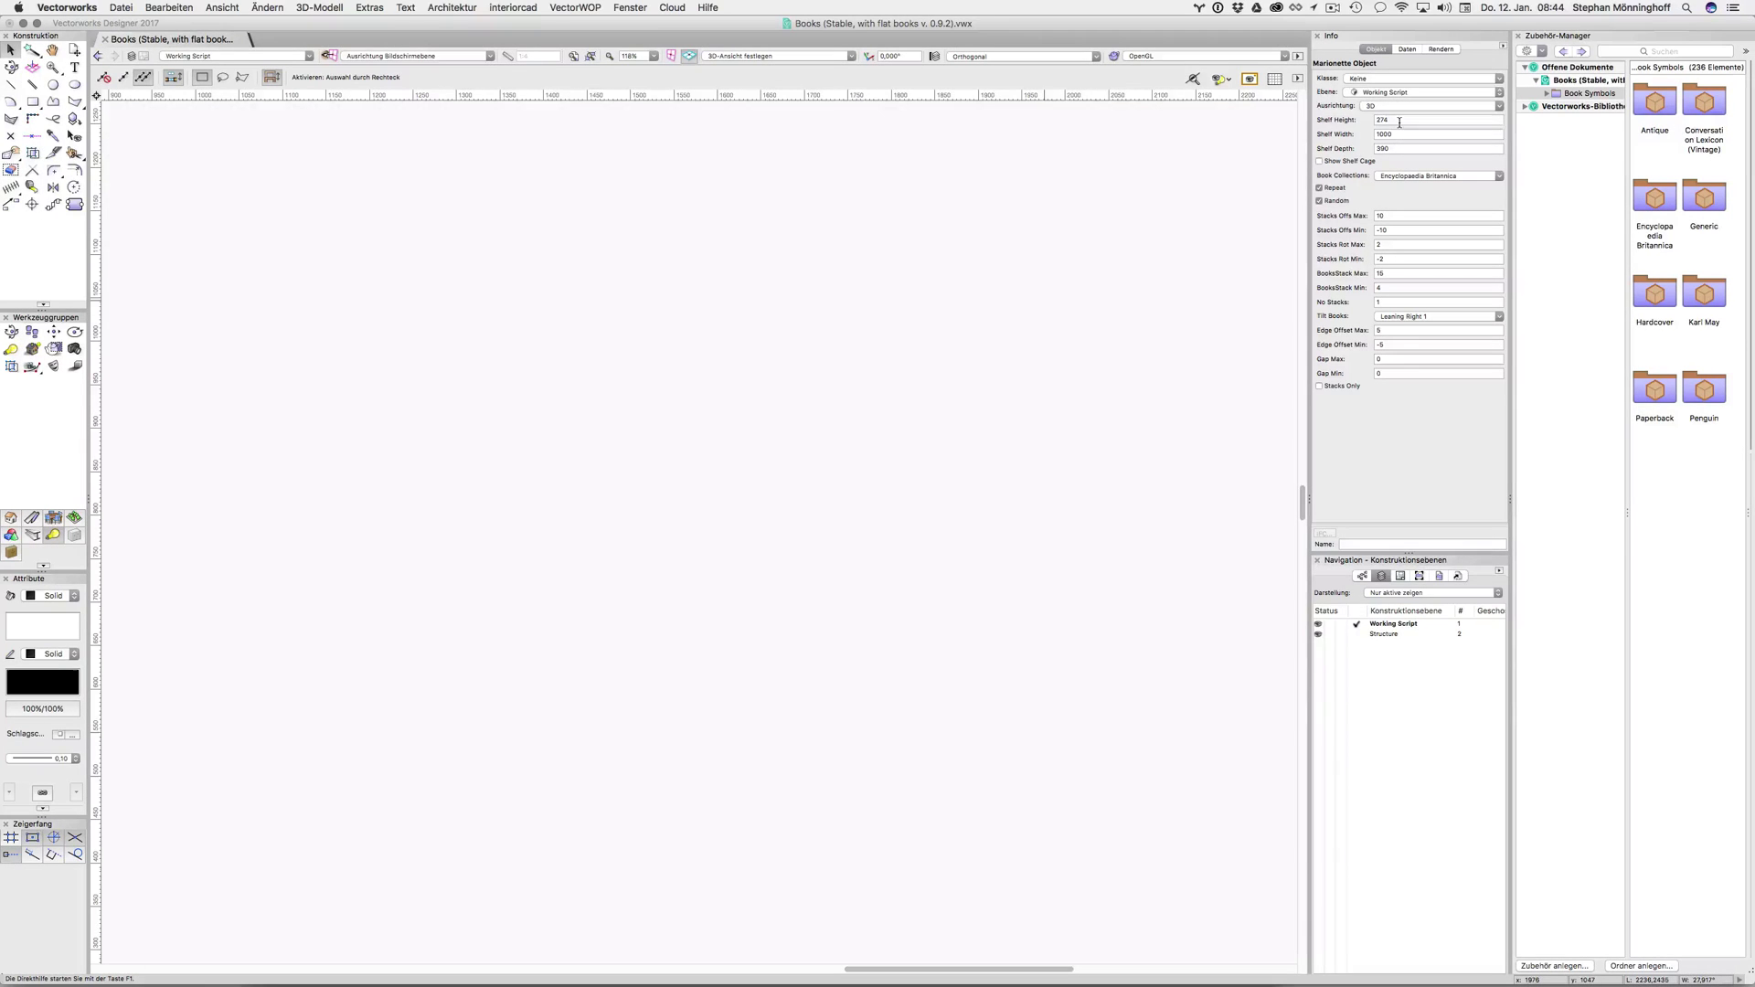
# Step: Raise the shelf height to 500
pyautogui.click(1399, 122)
pyautogui.write('500')
pyautogui.press('Return')
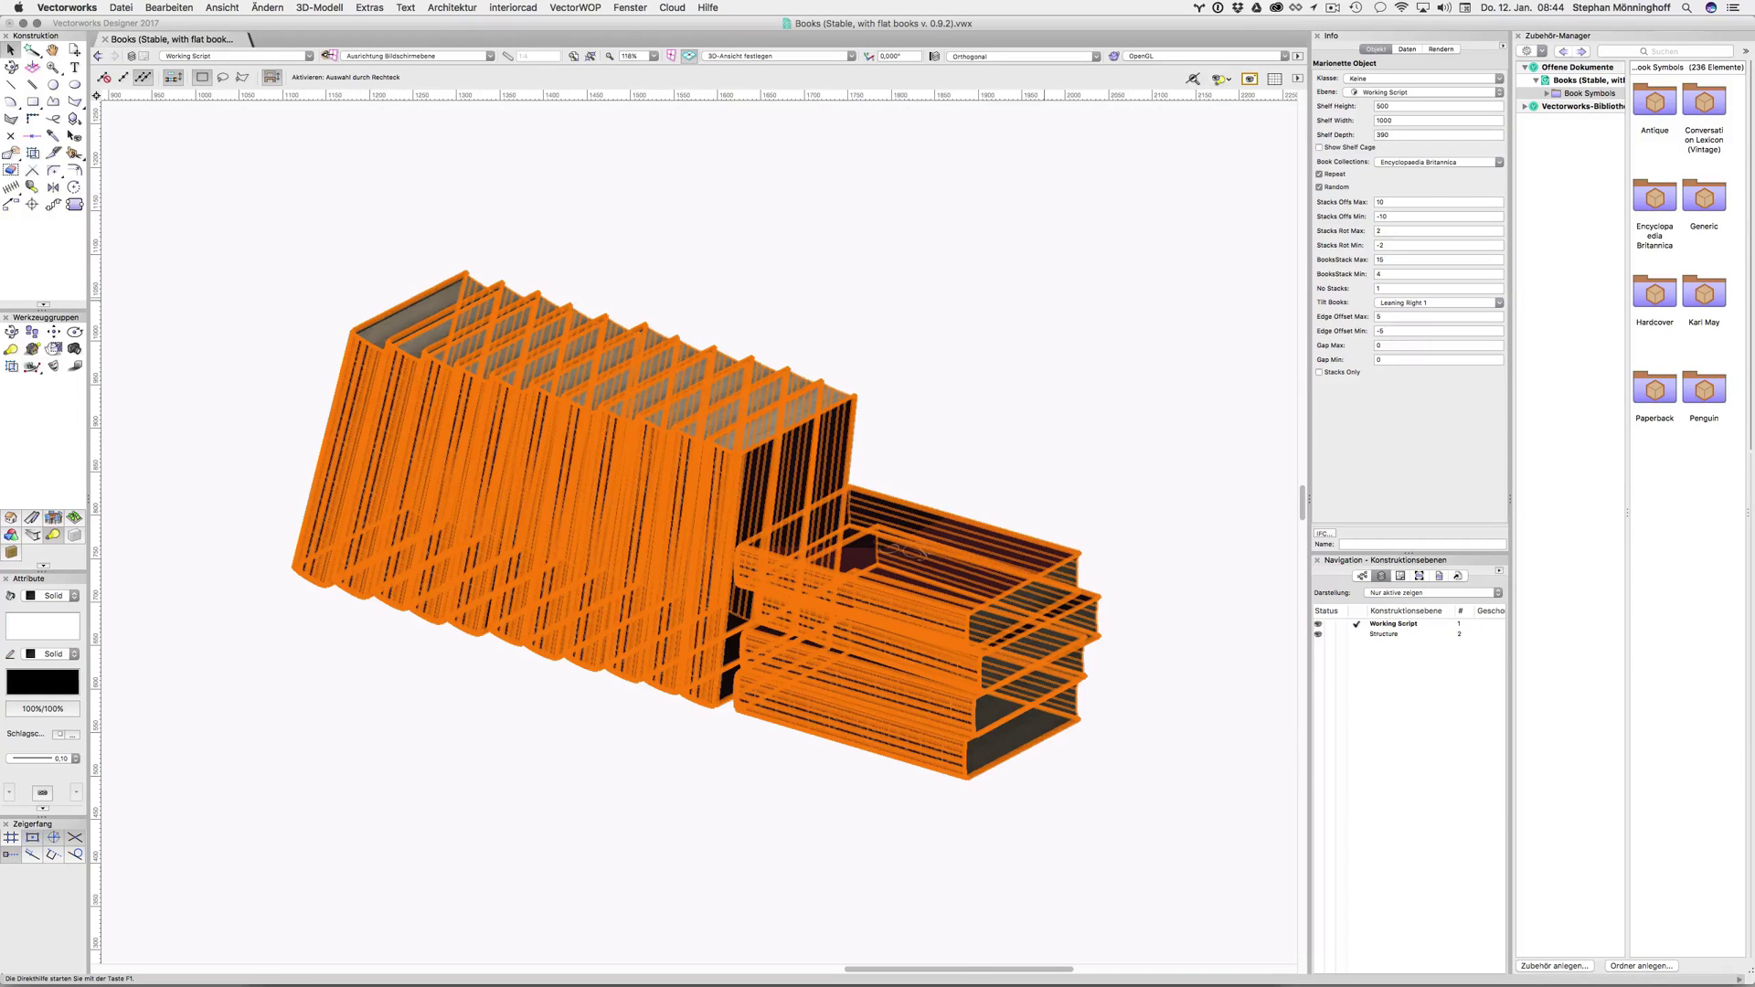
pyautogui.click(1142, 235)
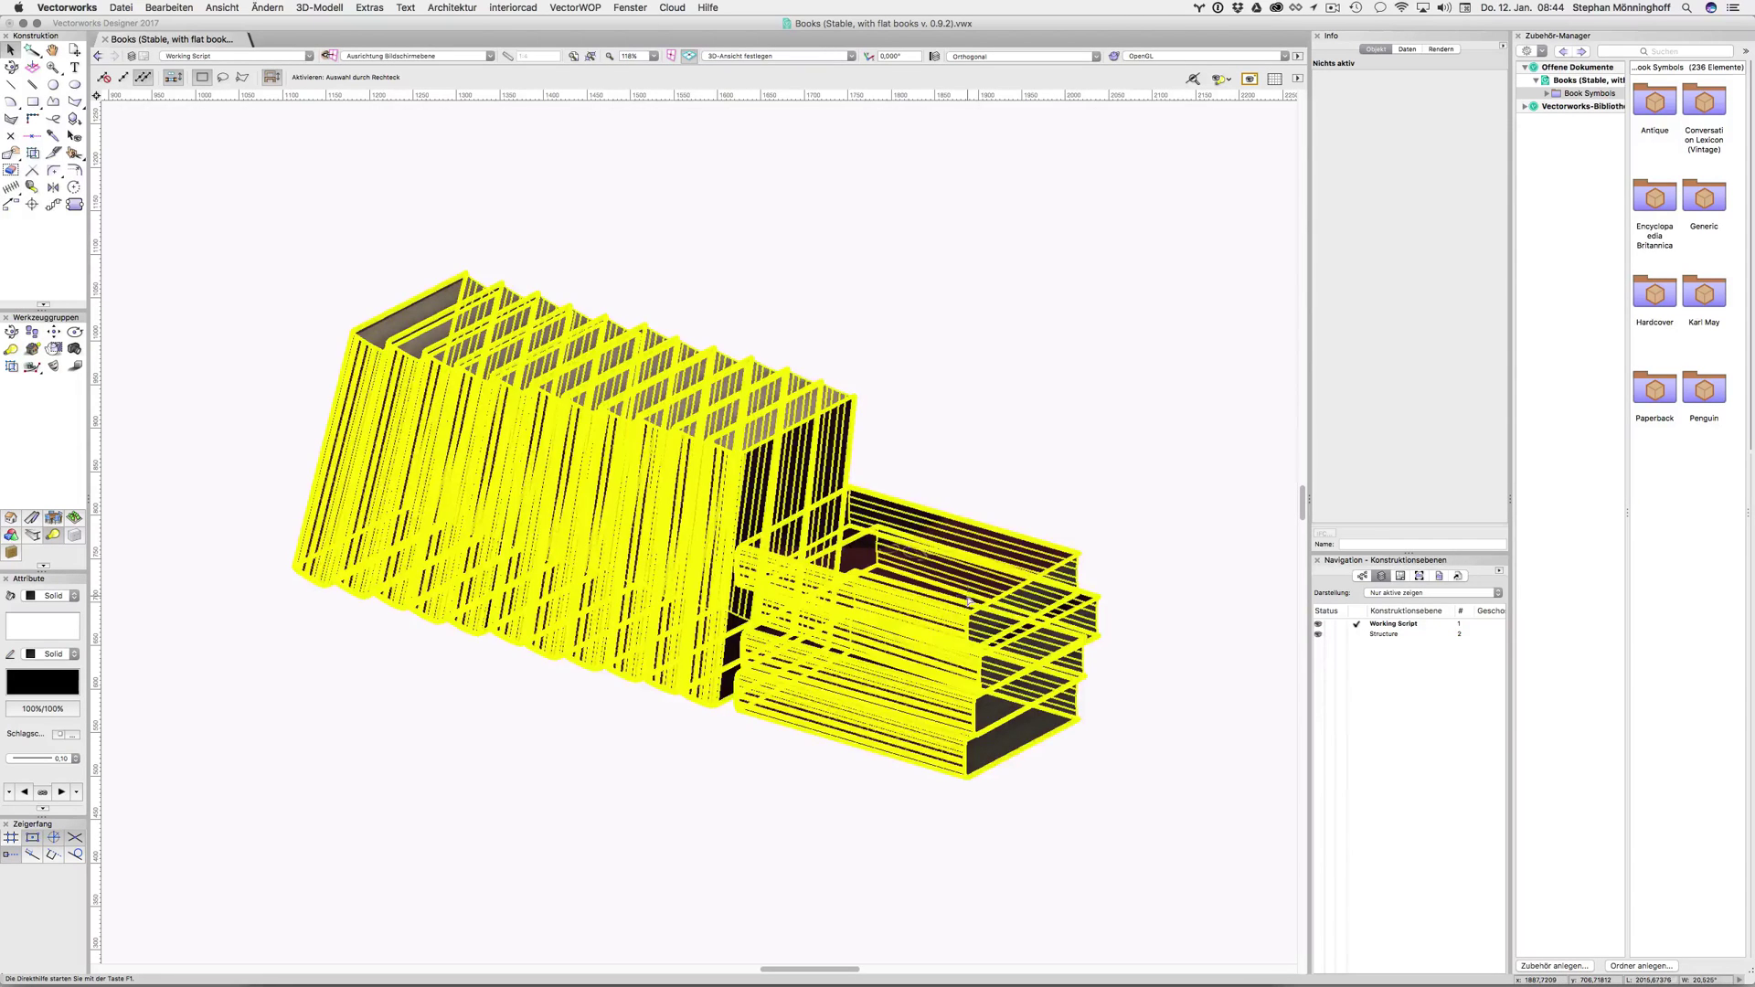
pyautogui.click(964, 593)
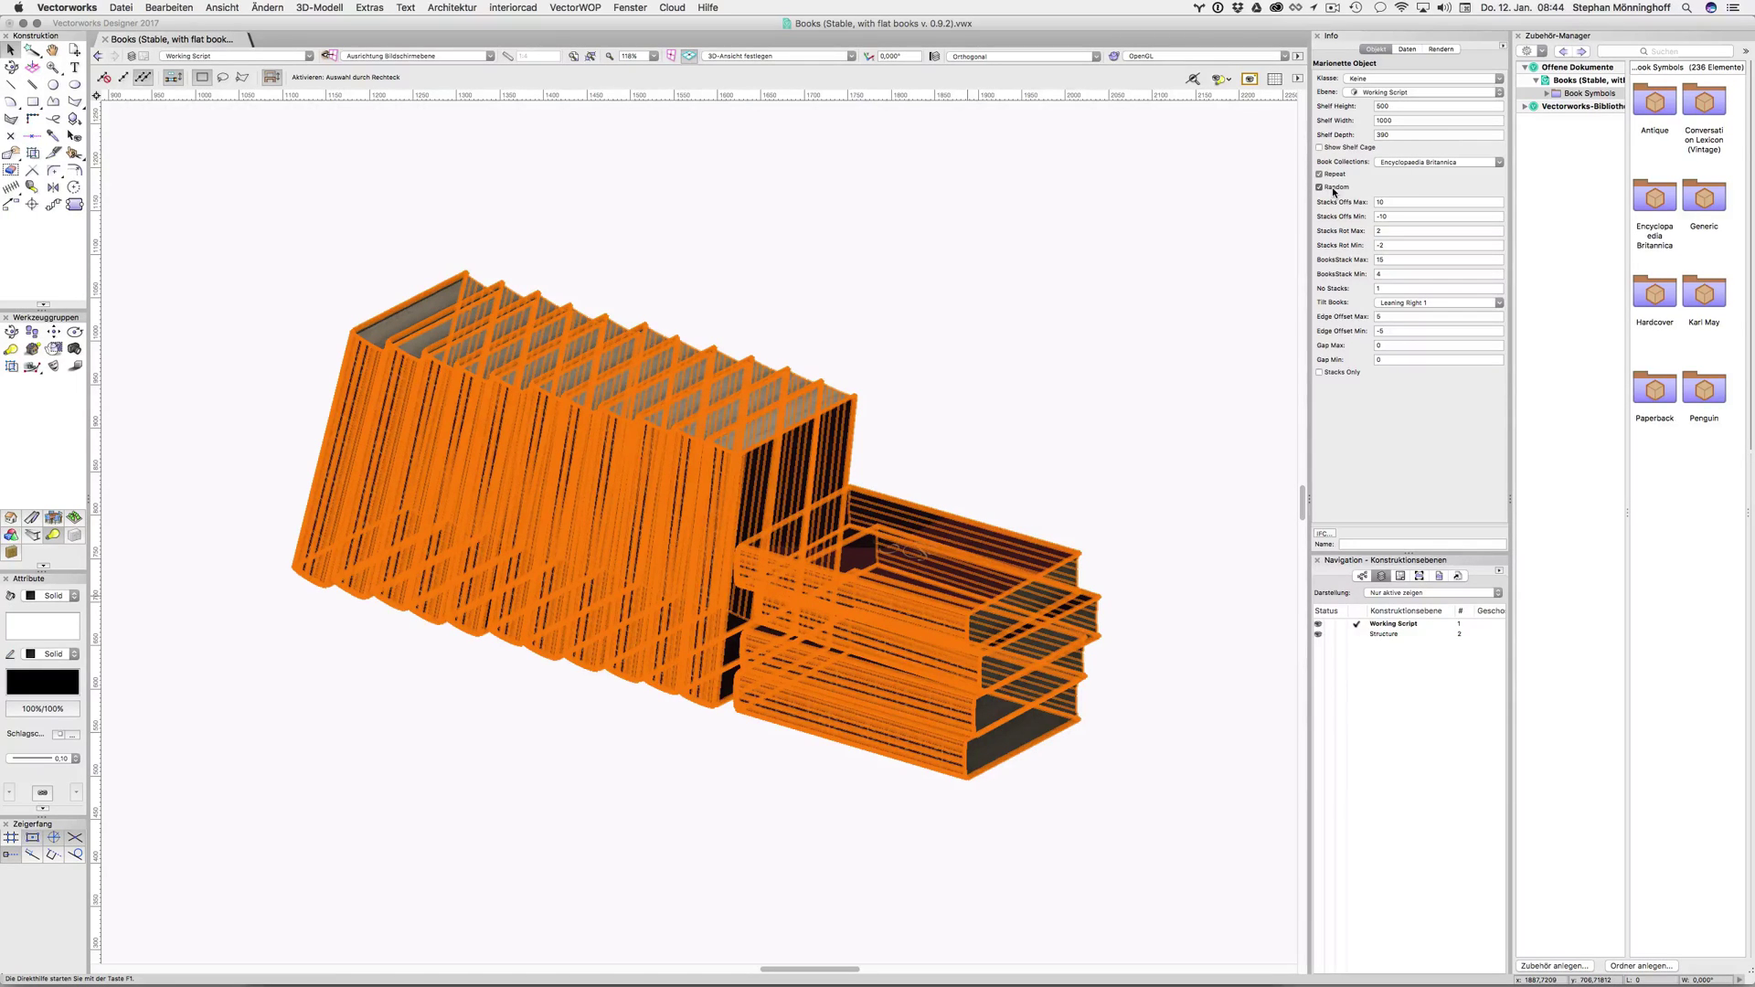
# Step: Turn off Random and Repeat and set No Stacks to 0 for a single leaning row
pyautogui.click(1322, 192)
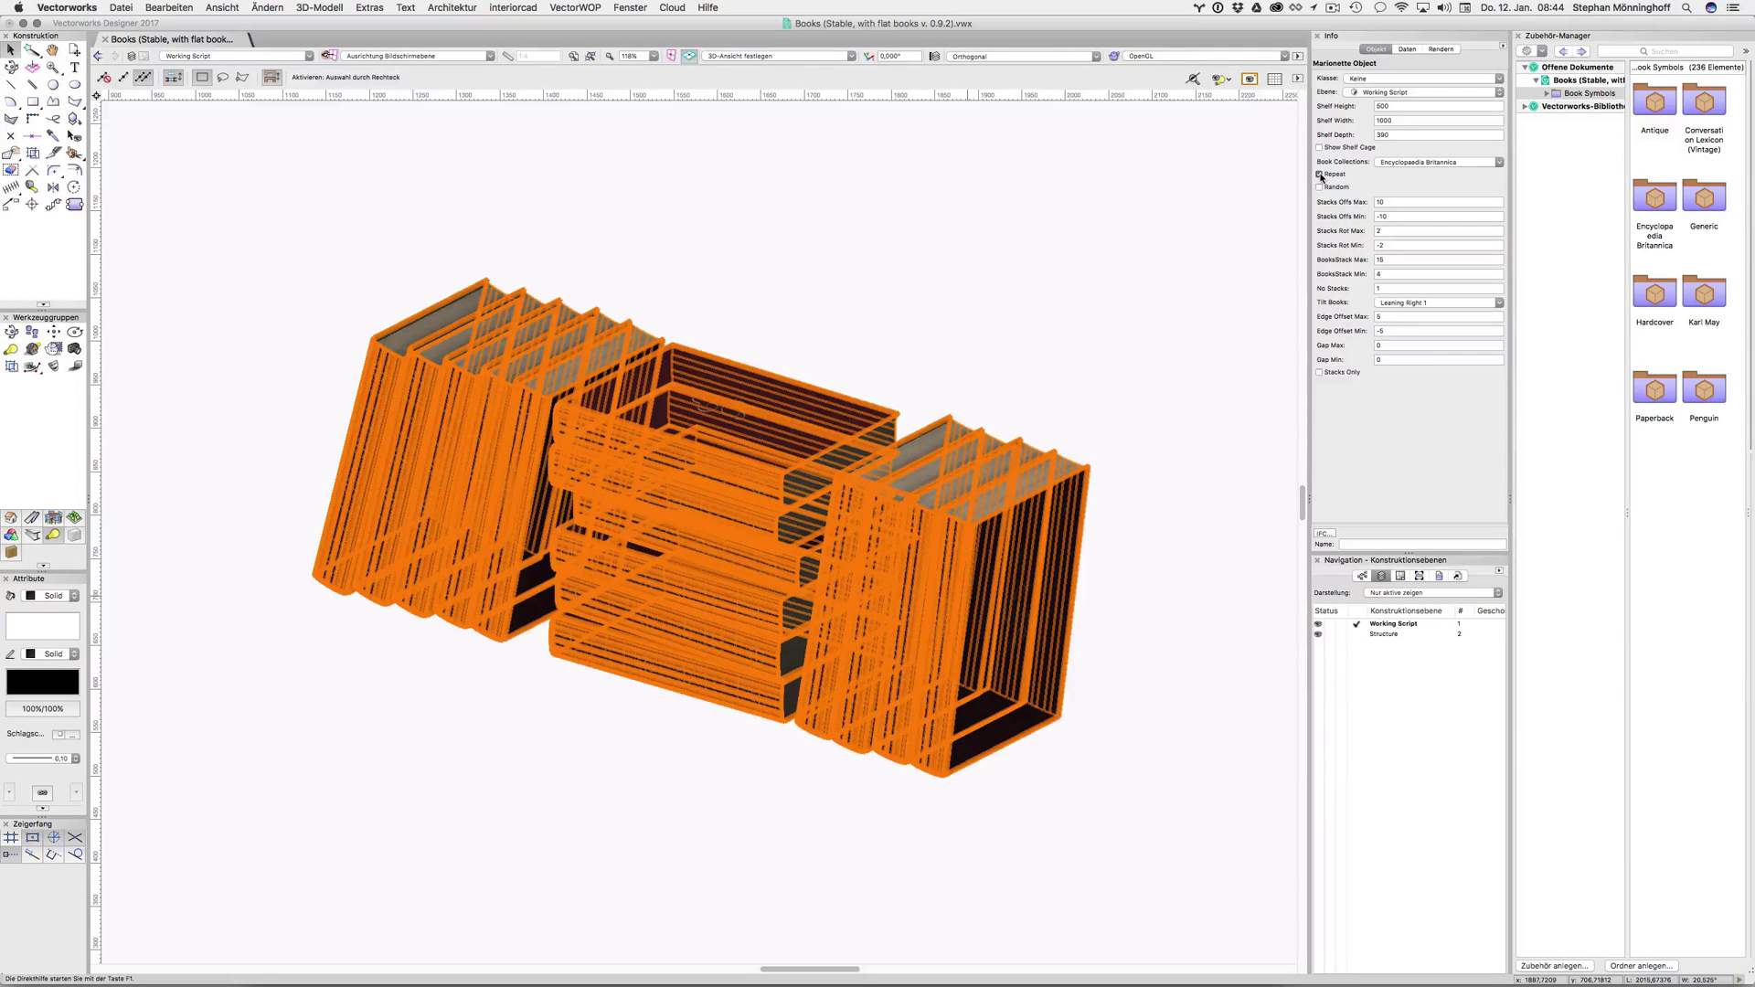
pyautogui.click(1320, 174)
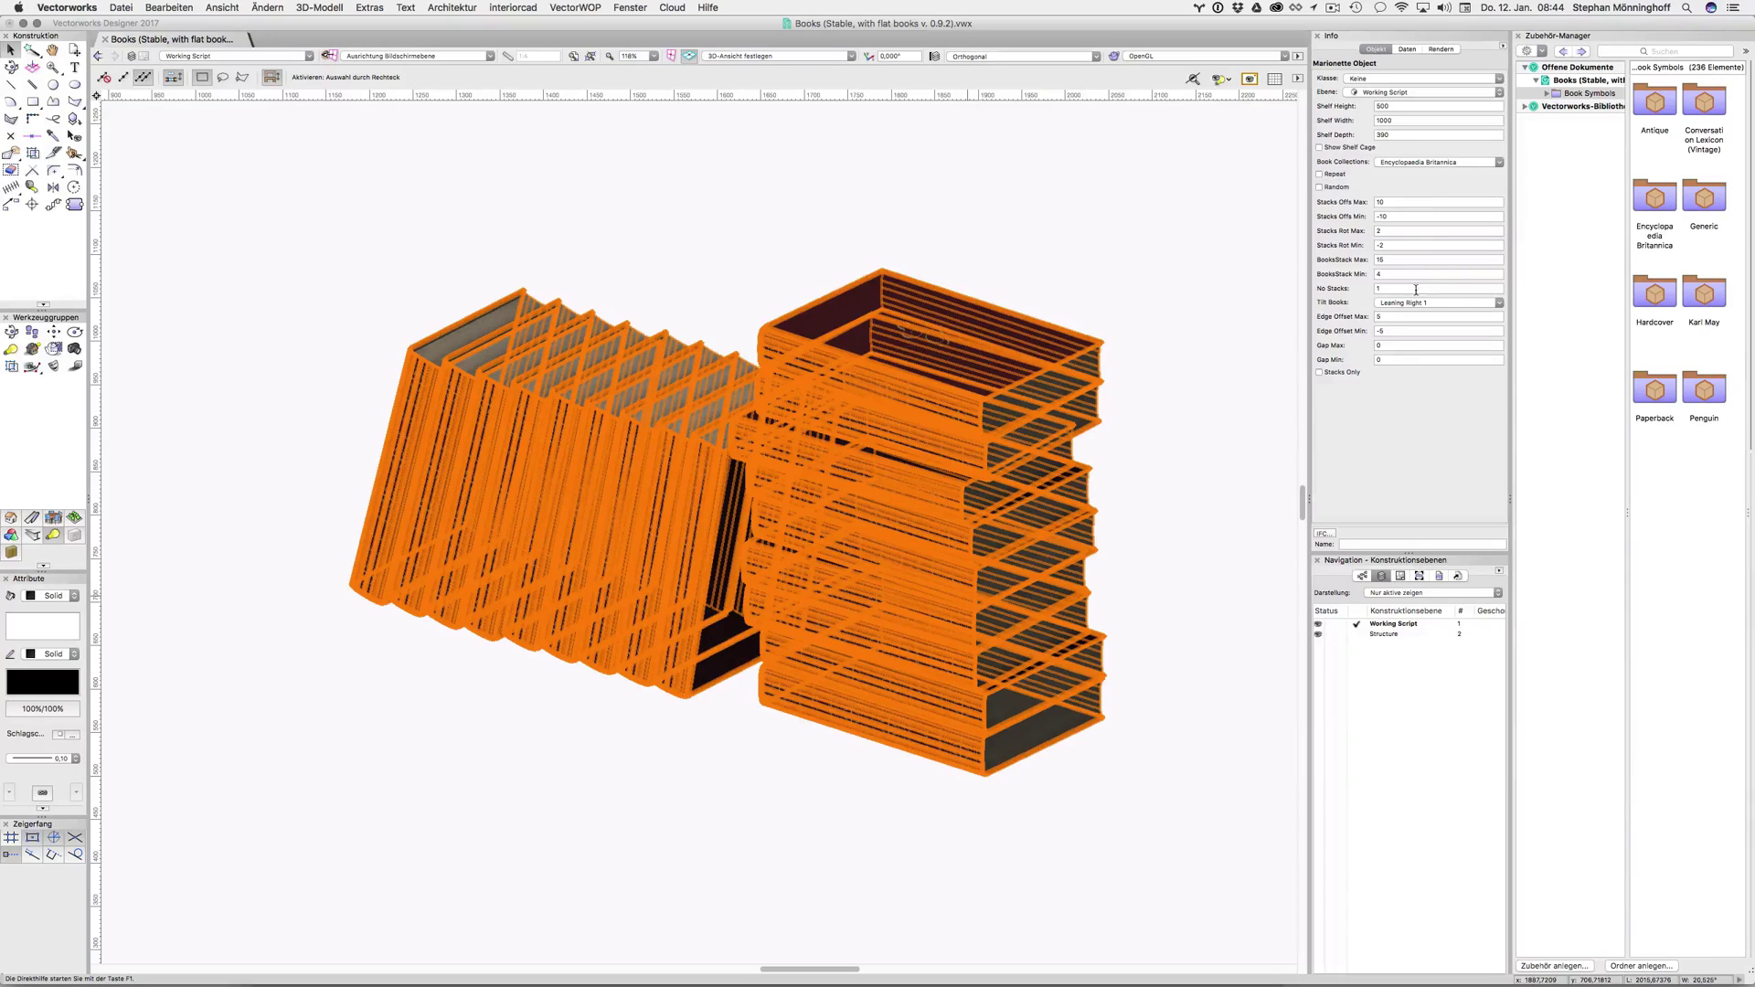
pyautogui.click(1396, 288)
pyautogui.write('0')
pyautogui.press('Return')
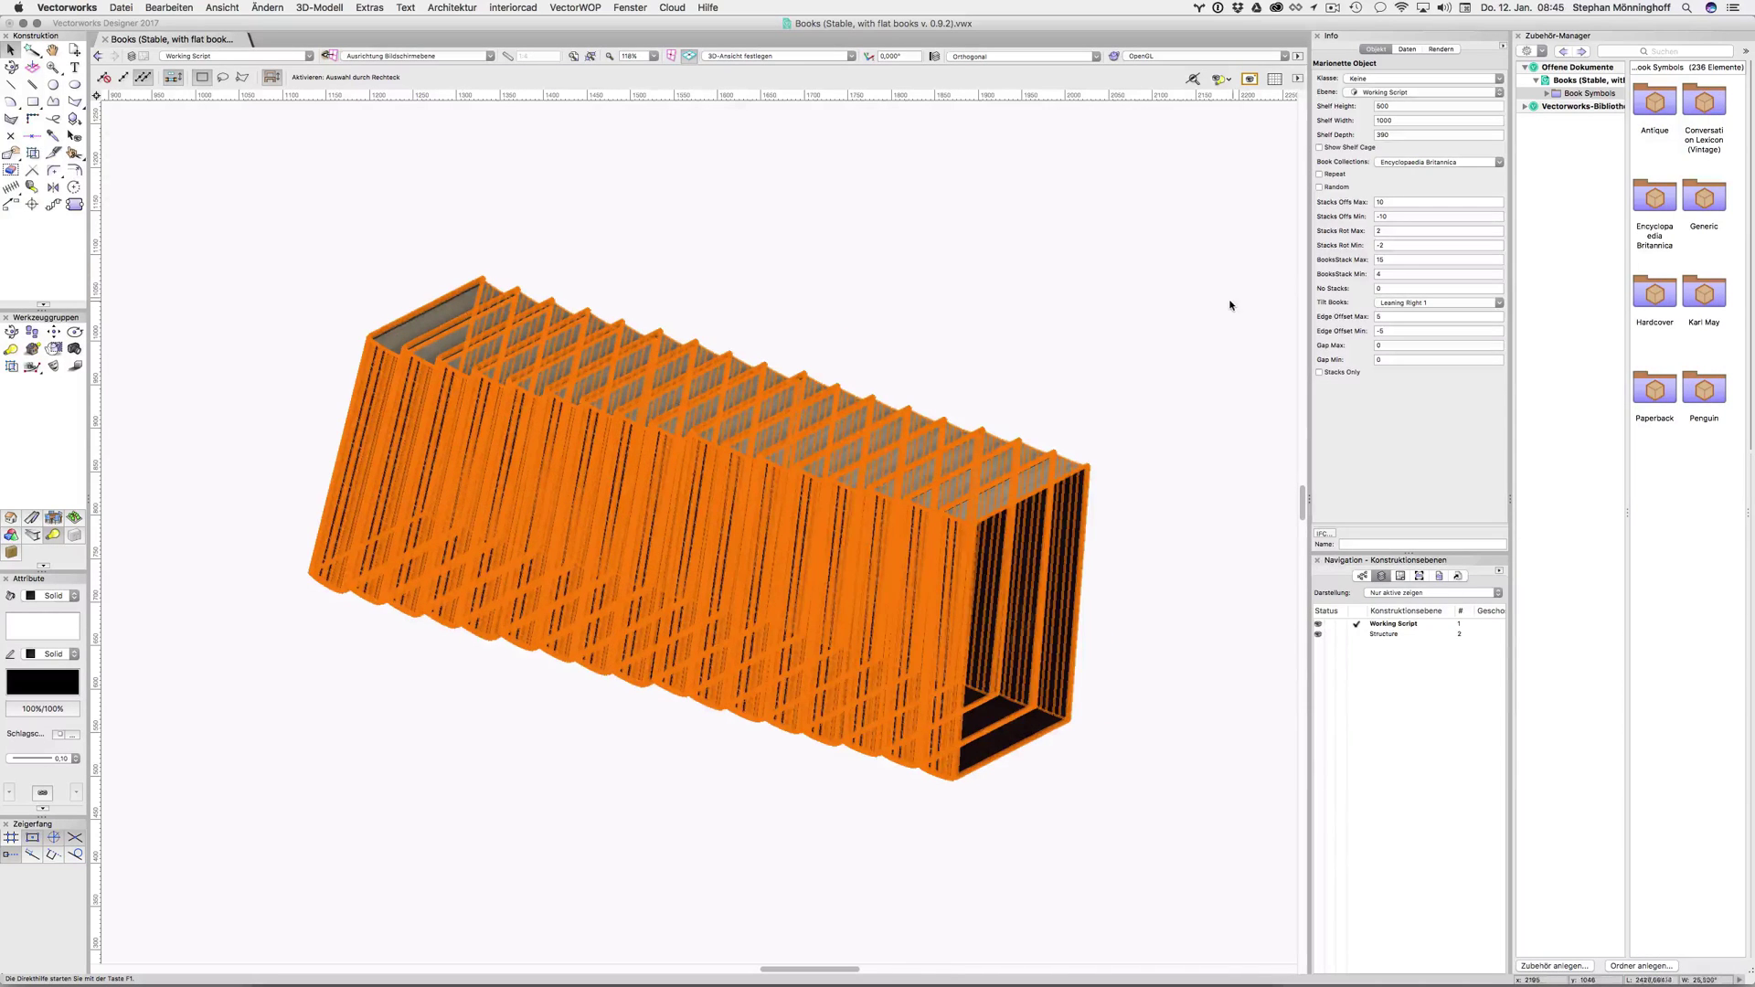
pyautogui.click(1220, 302)
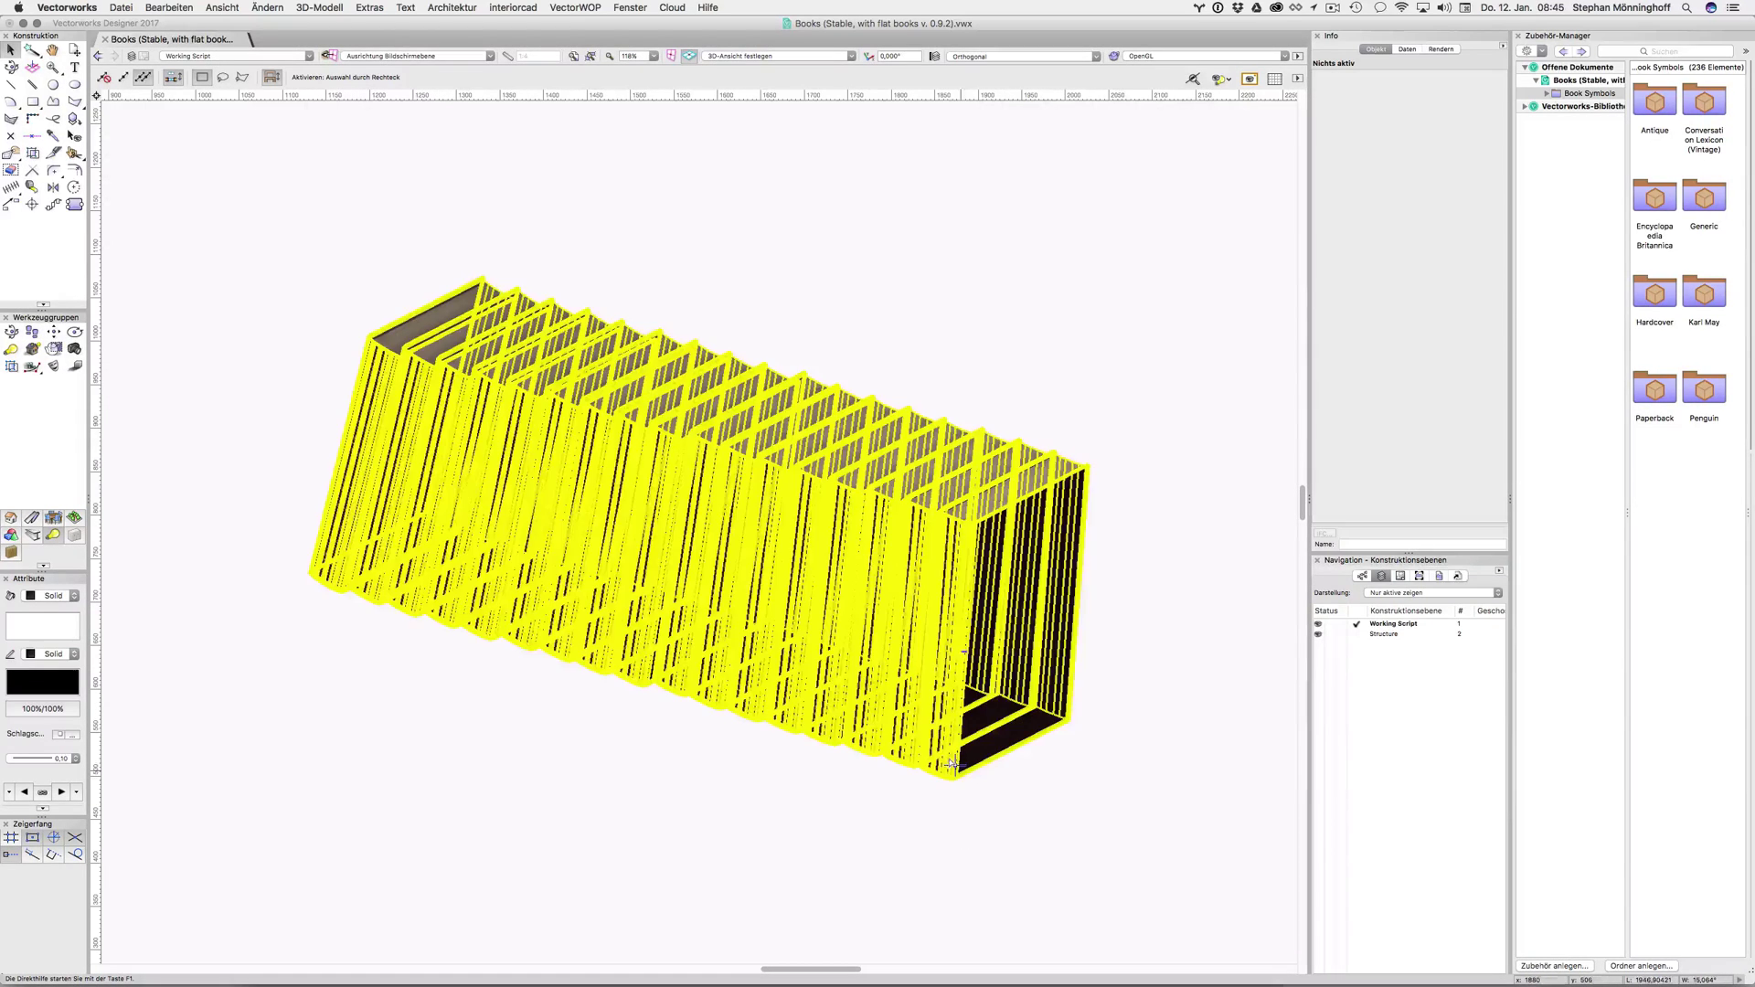
# Step: Widen the shelf to 1500 and pan to frame the longer row
pyautogui.click(1006, 713)
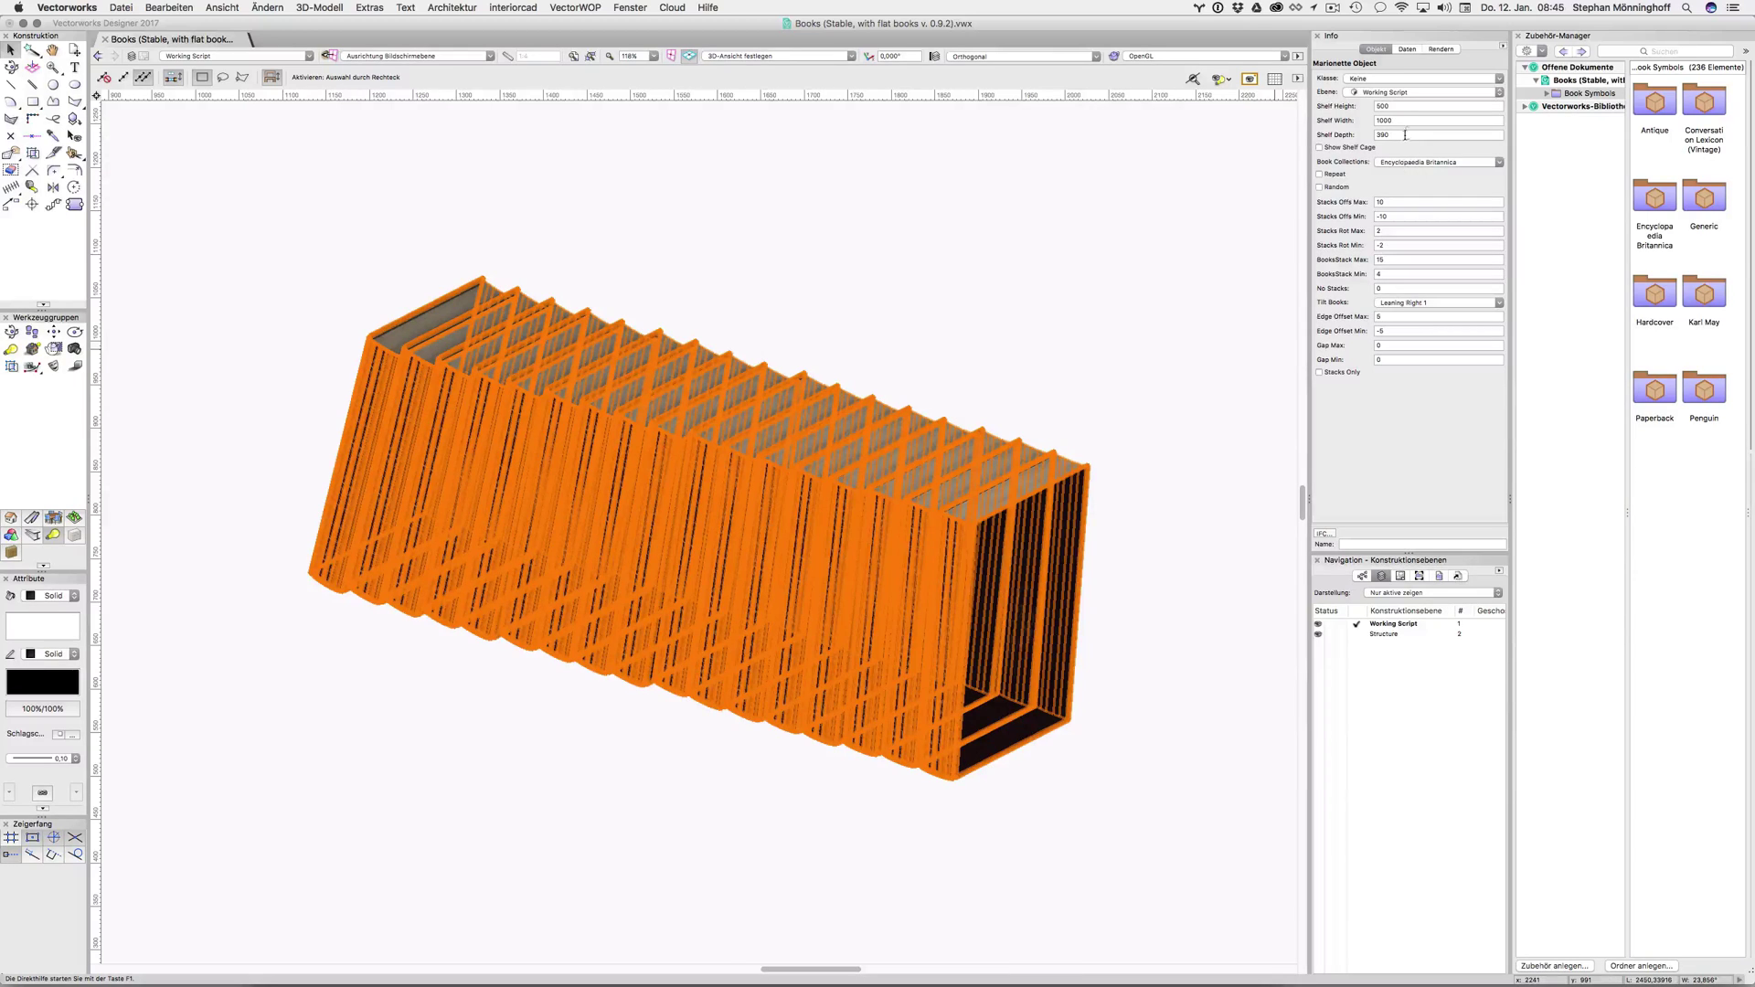
pyautogui.click(1405, 118)
pyautogui.write('15')
pyautogui.press('Return')
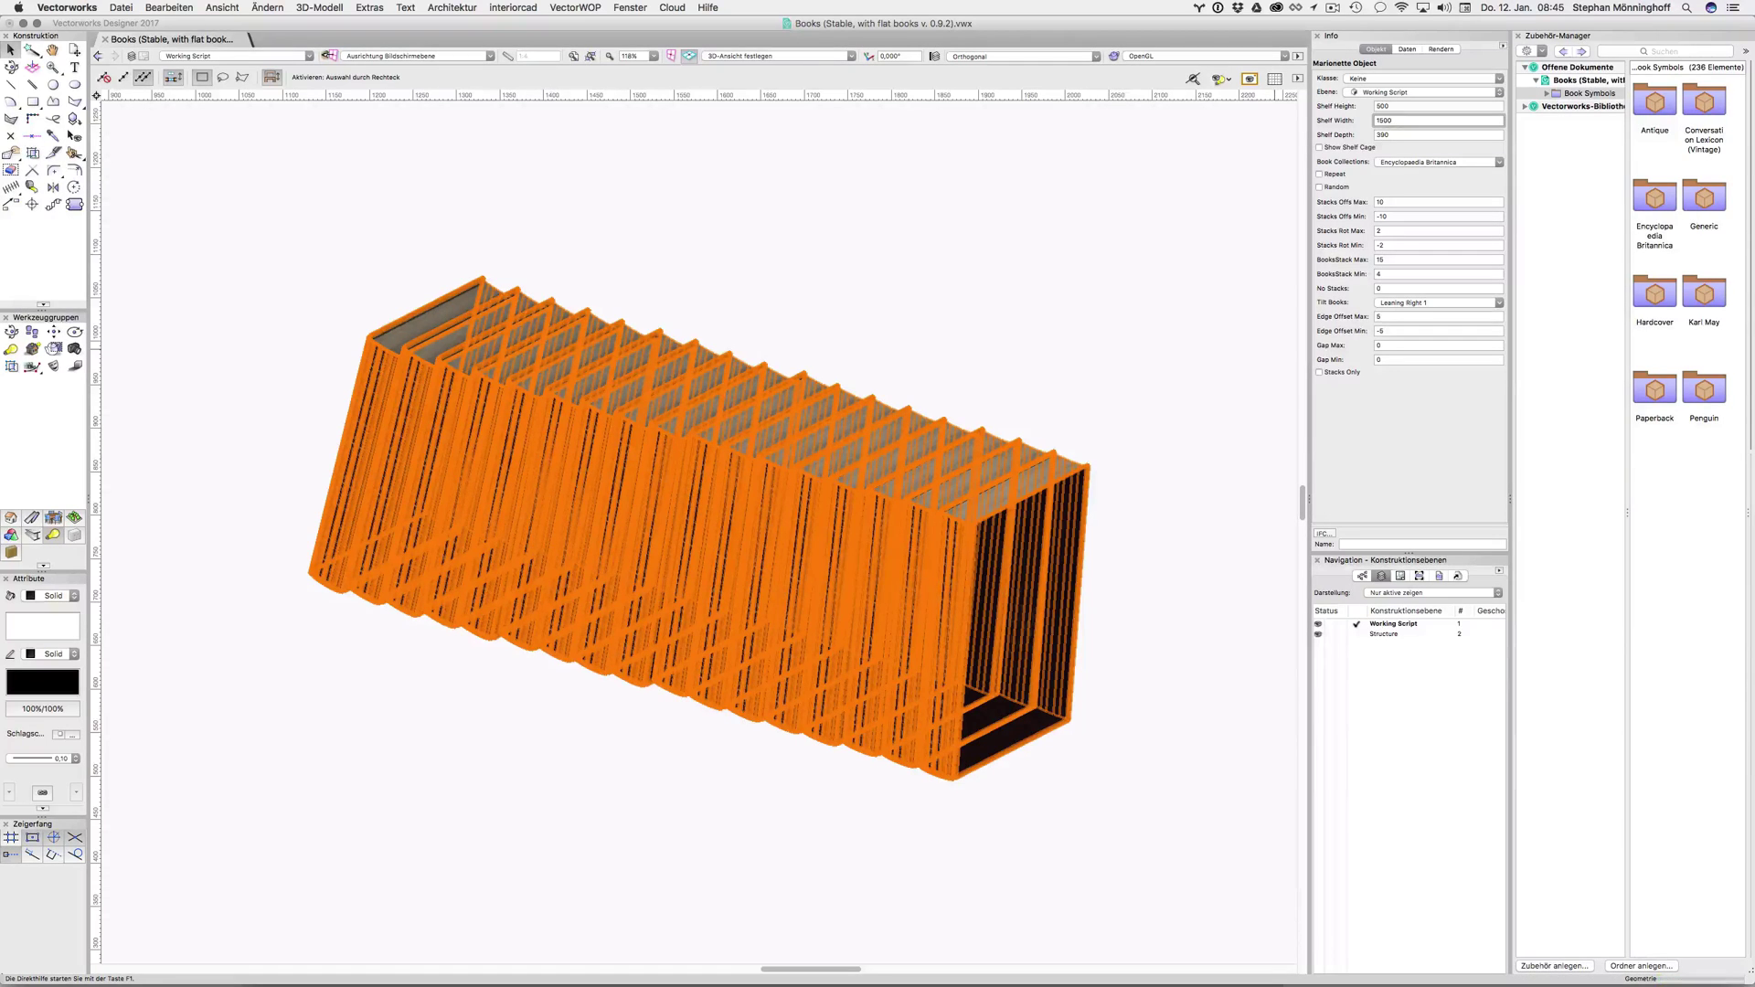
pyautogui.press('h')
pyautogui.moveTo(1011, 278); pyautogui.dragTo(832, 250)
pyautogui.press('x')
pyautogui.press('x')
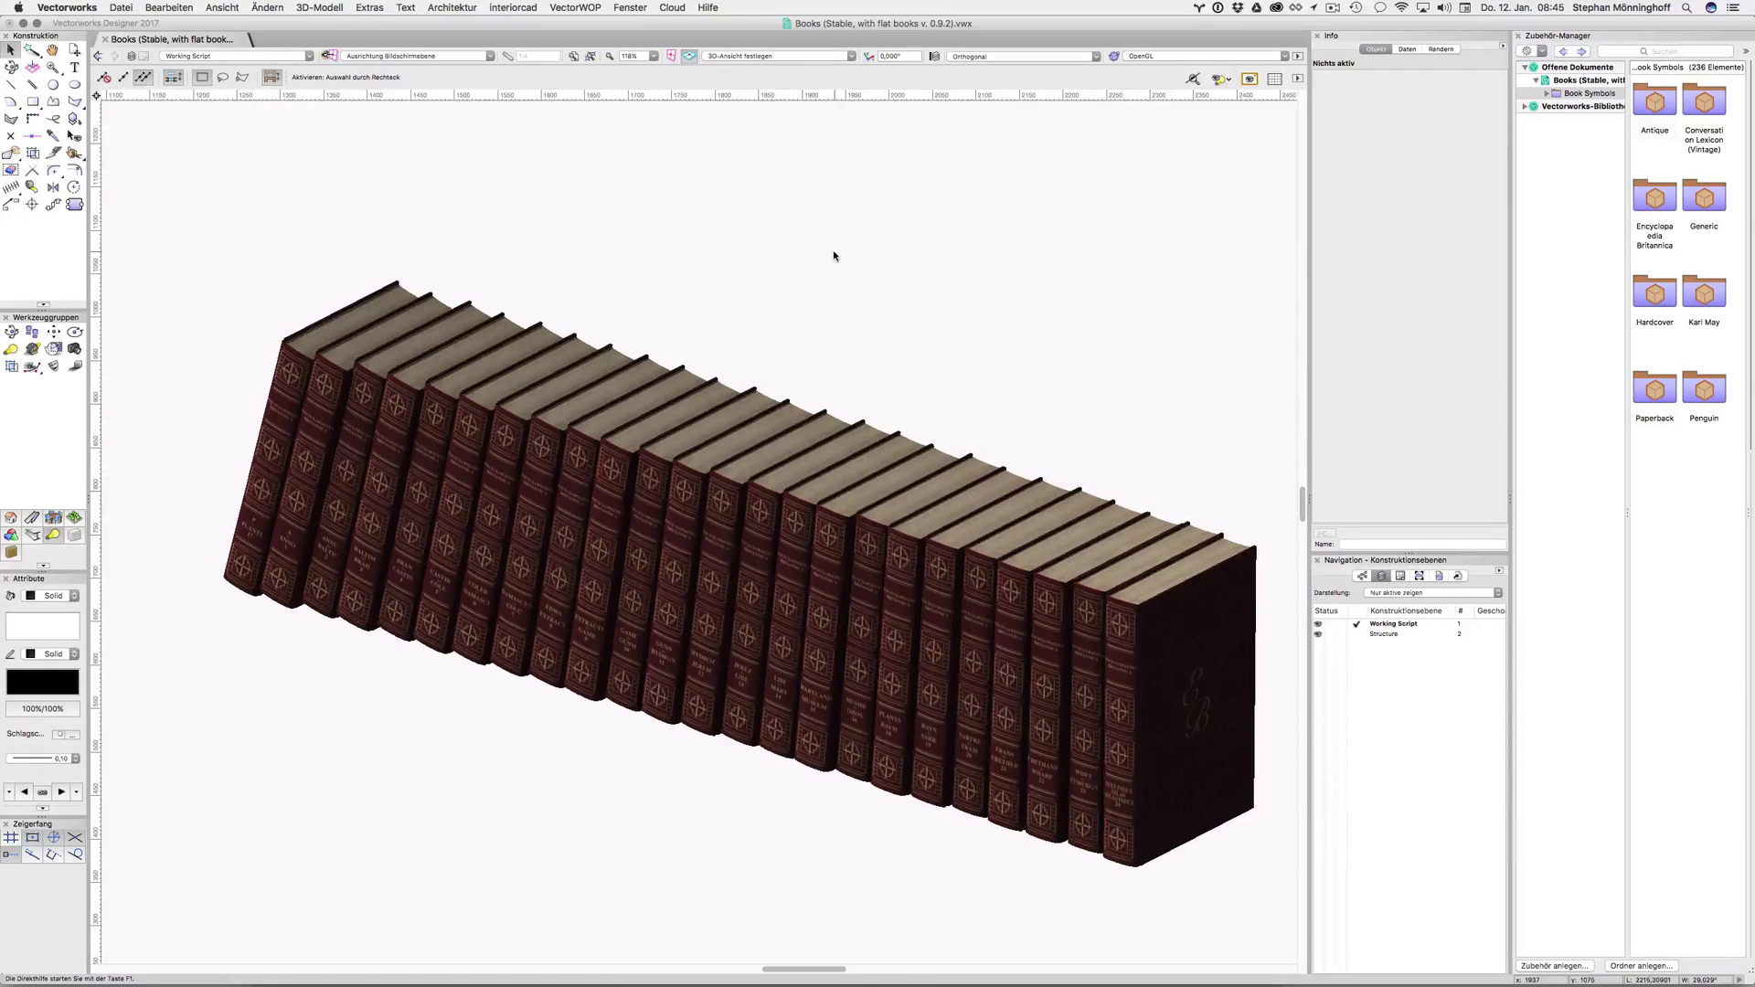
# Step: Set the shelf width to 1600 and inspect the rendered Britannica volumes
pyautogui.click(760, 413)
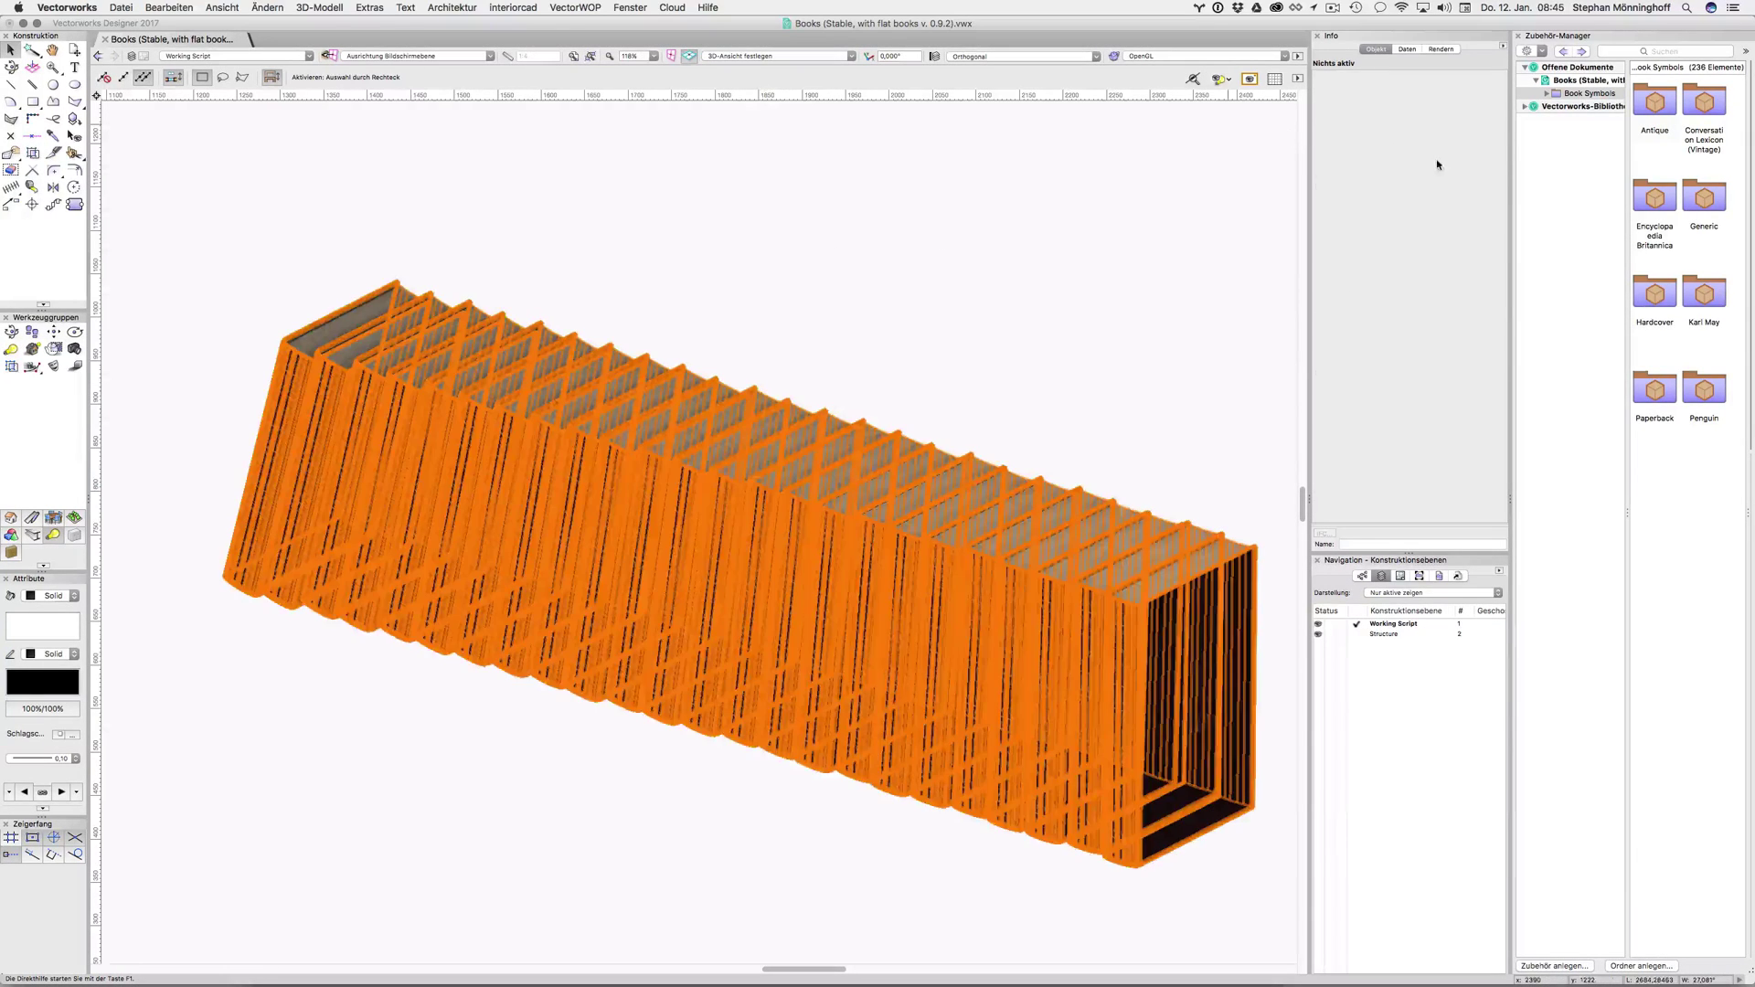
pyautogui.click(1407, 120)
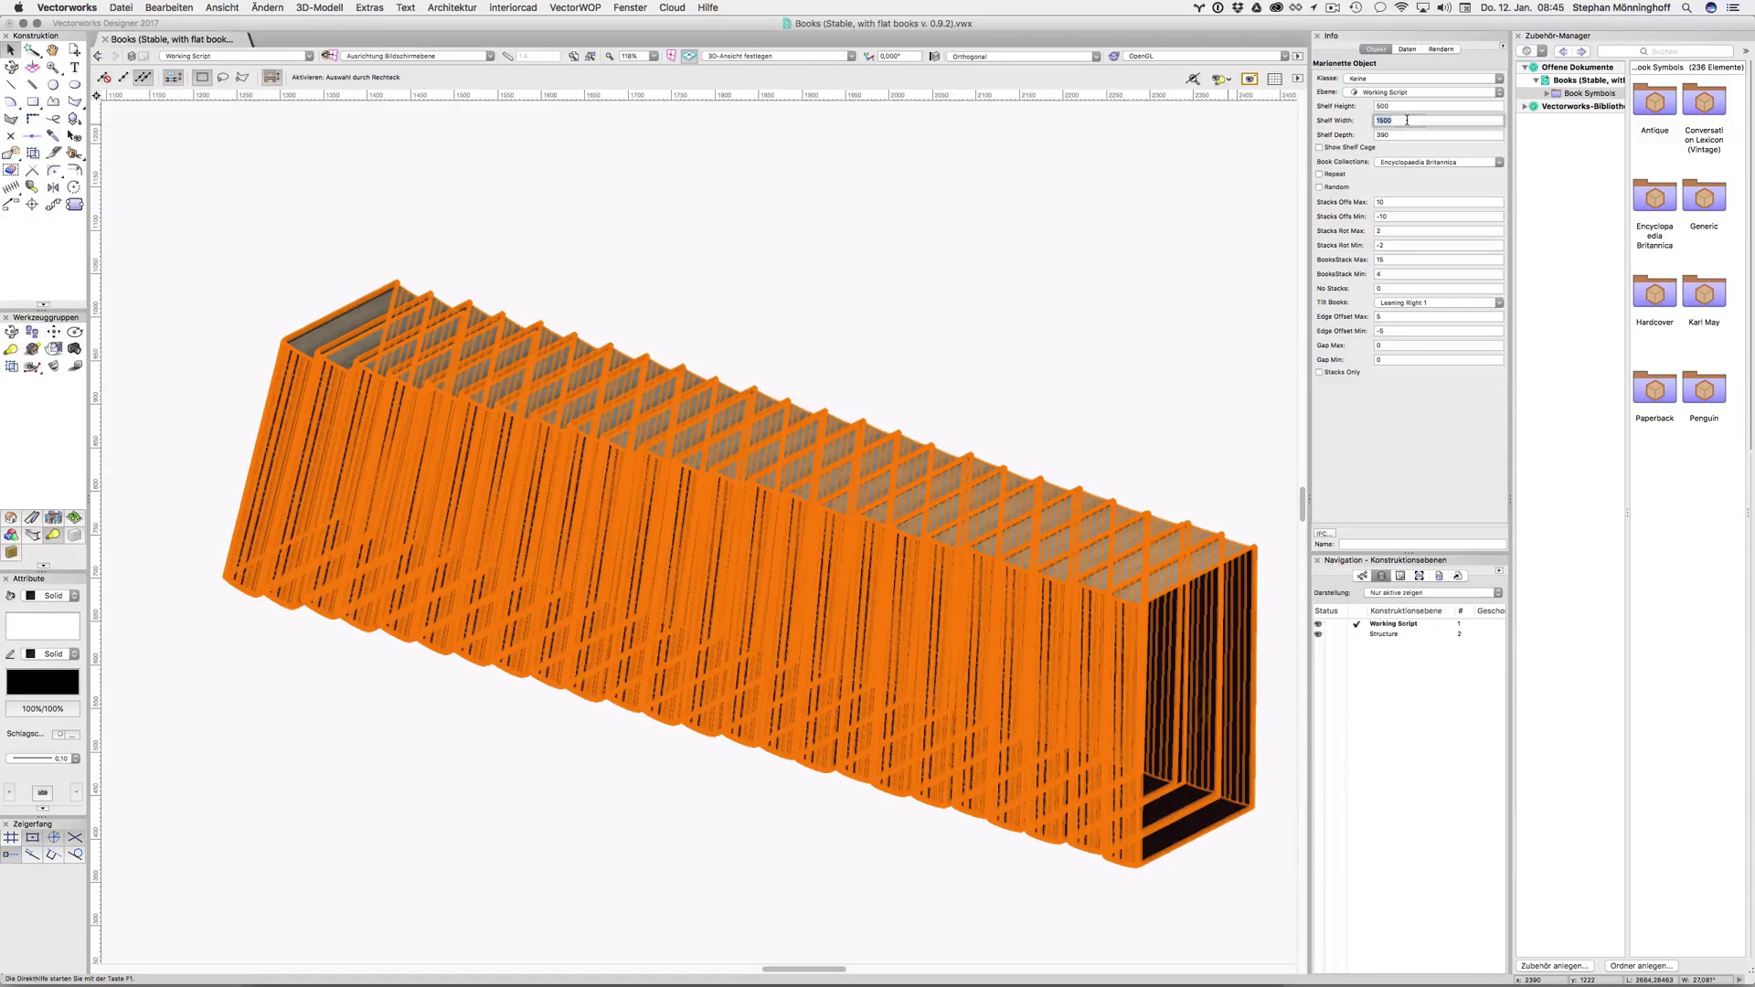
pyautogui.write('1600')
pyautogui.press('Return')
pyautogui.click(1051, 217)
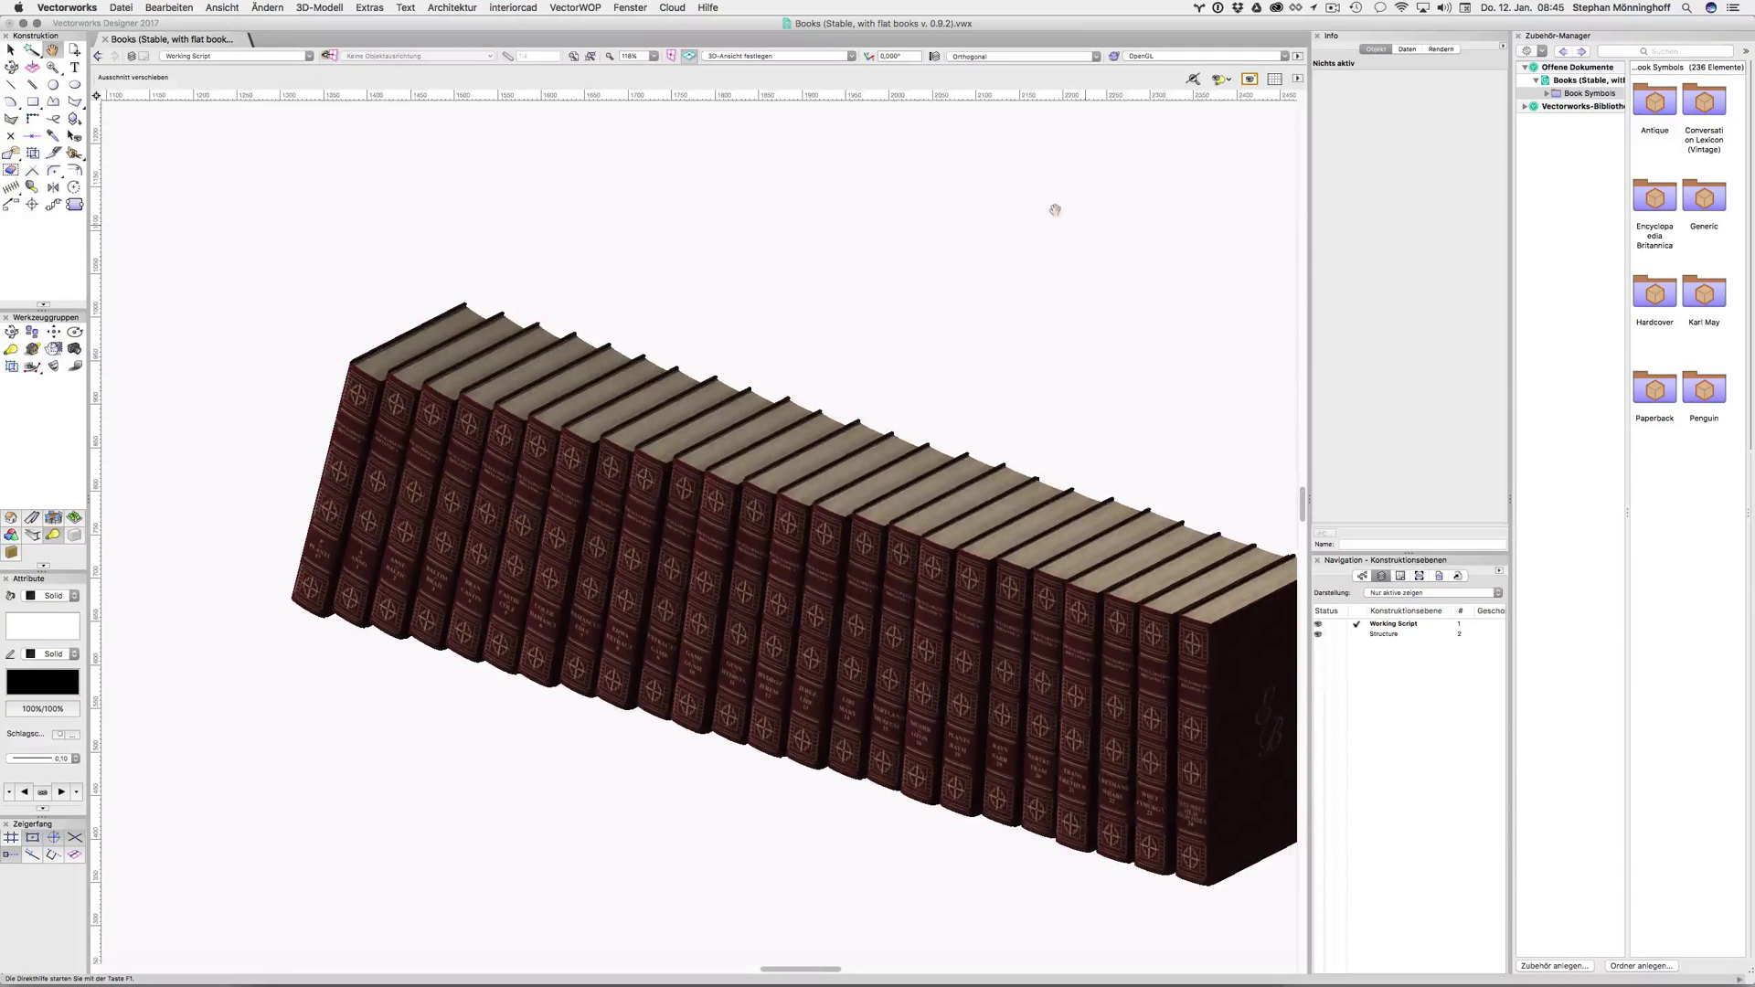
pyautogui.hscroll(3, 1047, 203)
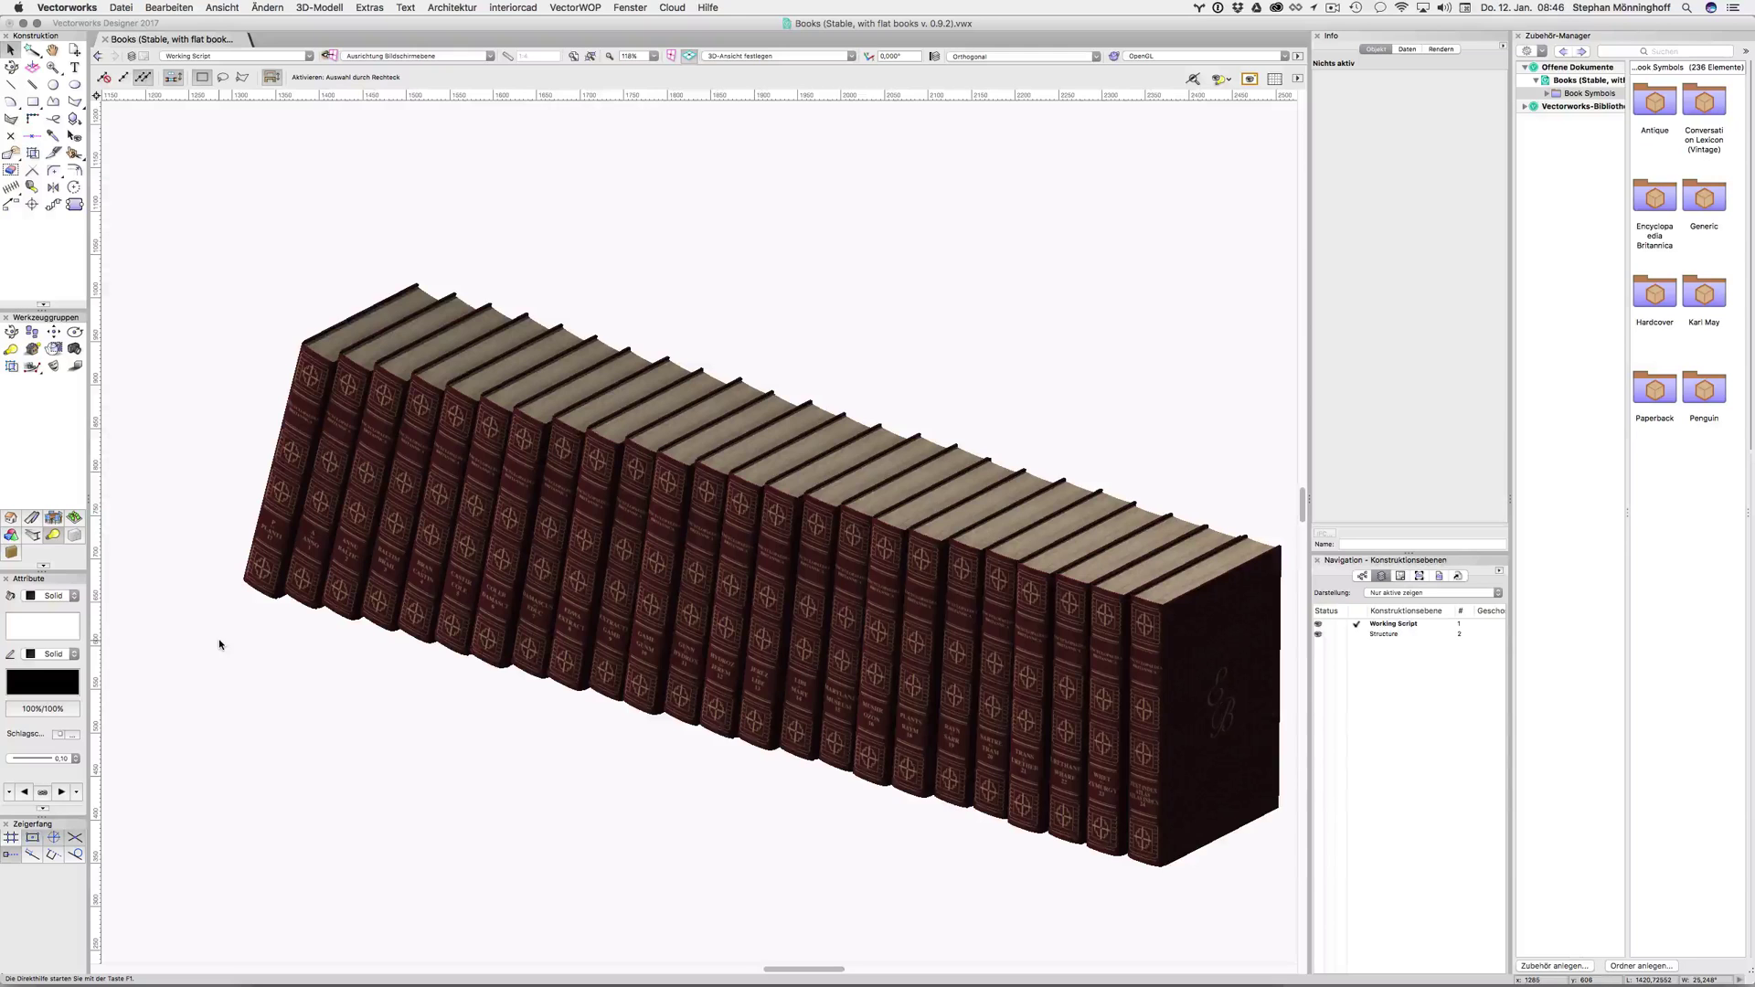
pyautogui.scroll(-1, 365, 585)
# Step: Reselect the bookshelf and bring up its Book Collections list
pyautogui.press('super+a')
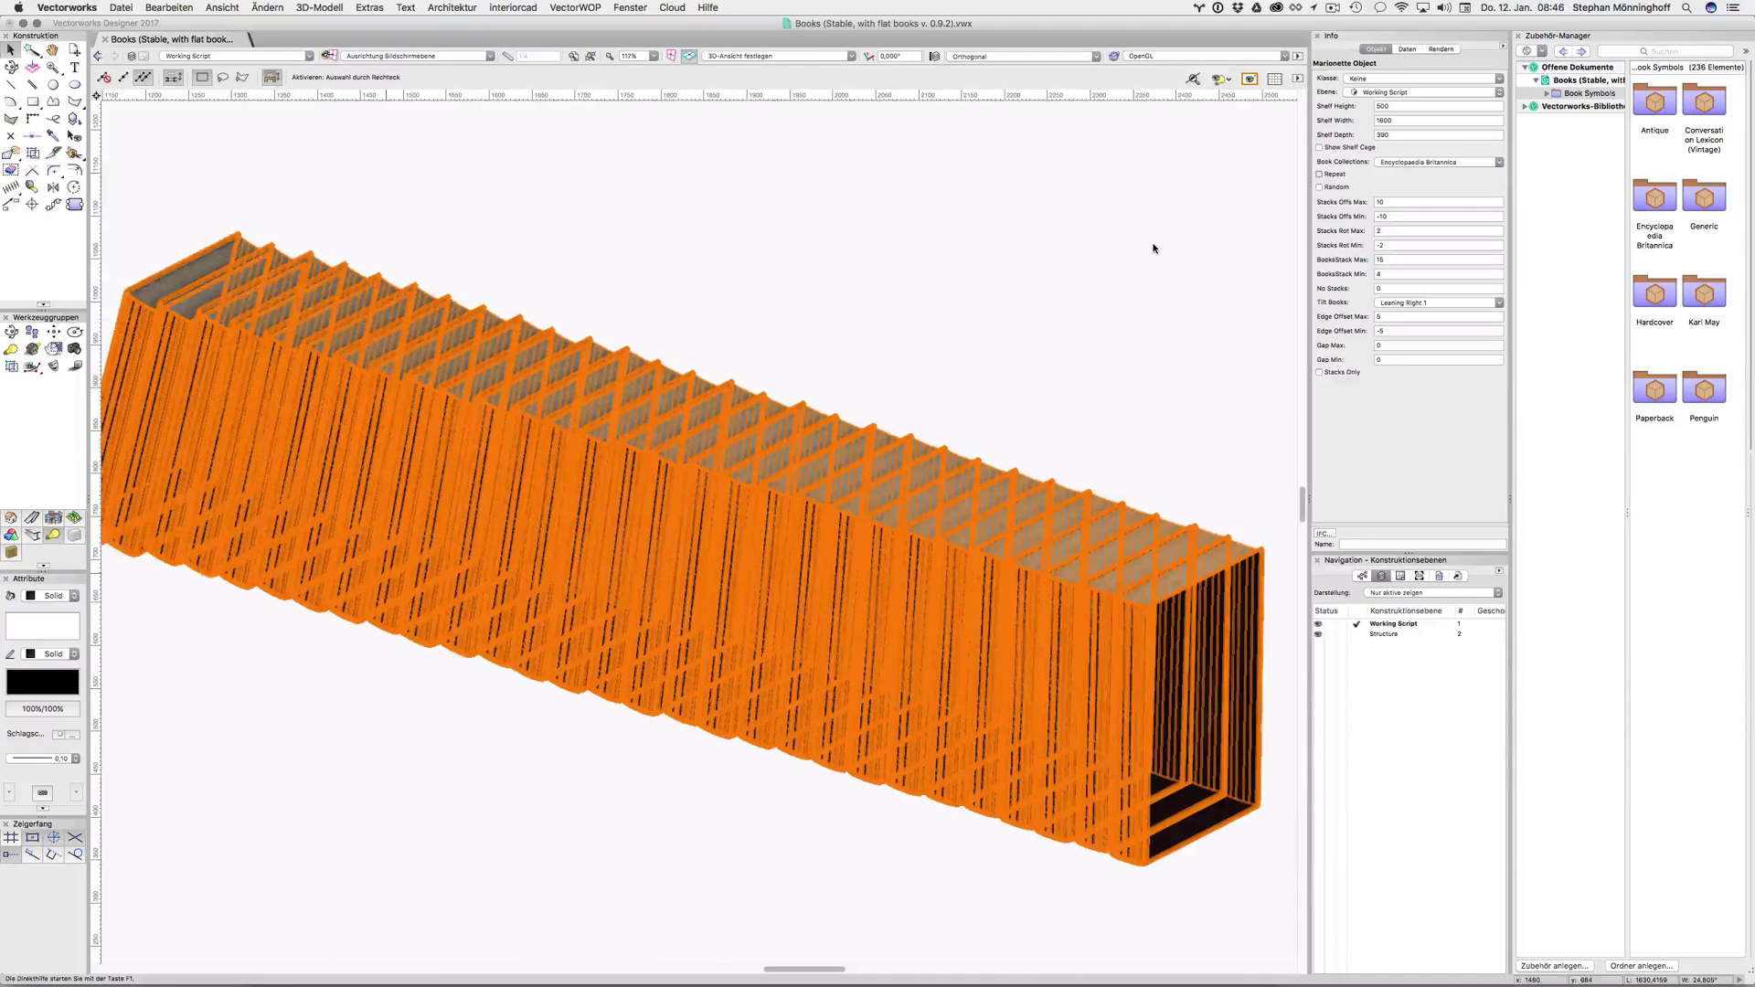
pyautogui.click(1147, 247)
pyautogui.scroll(-3, 1134, 265)
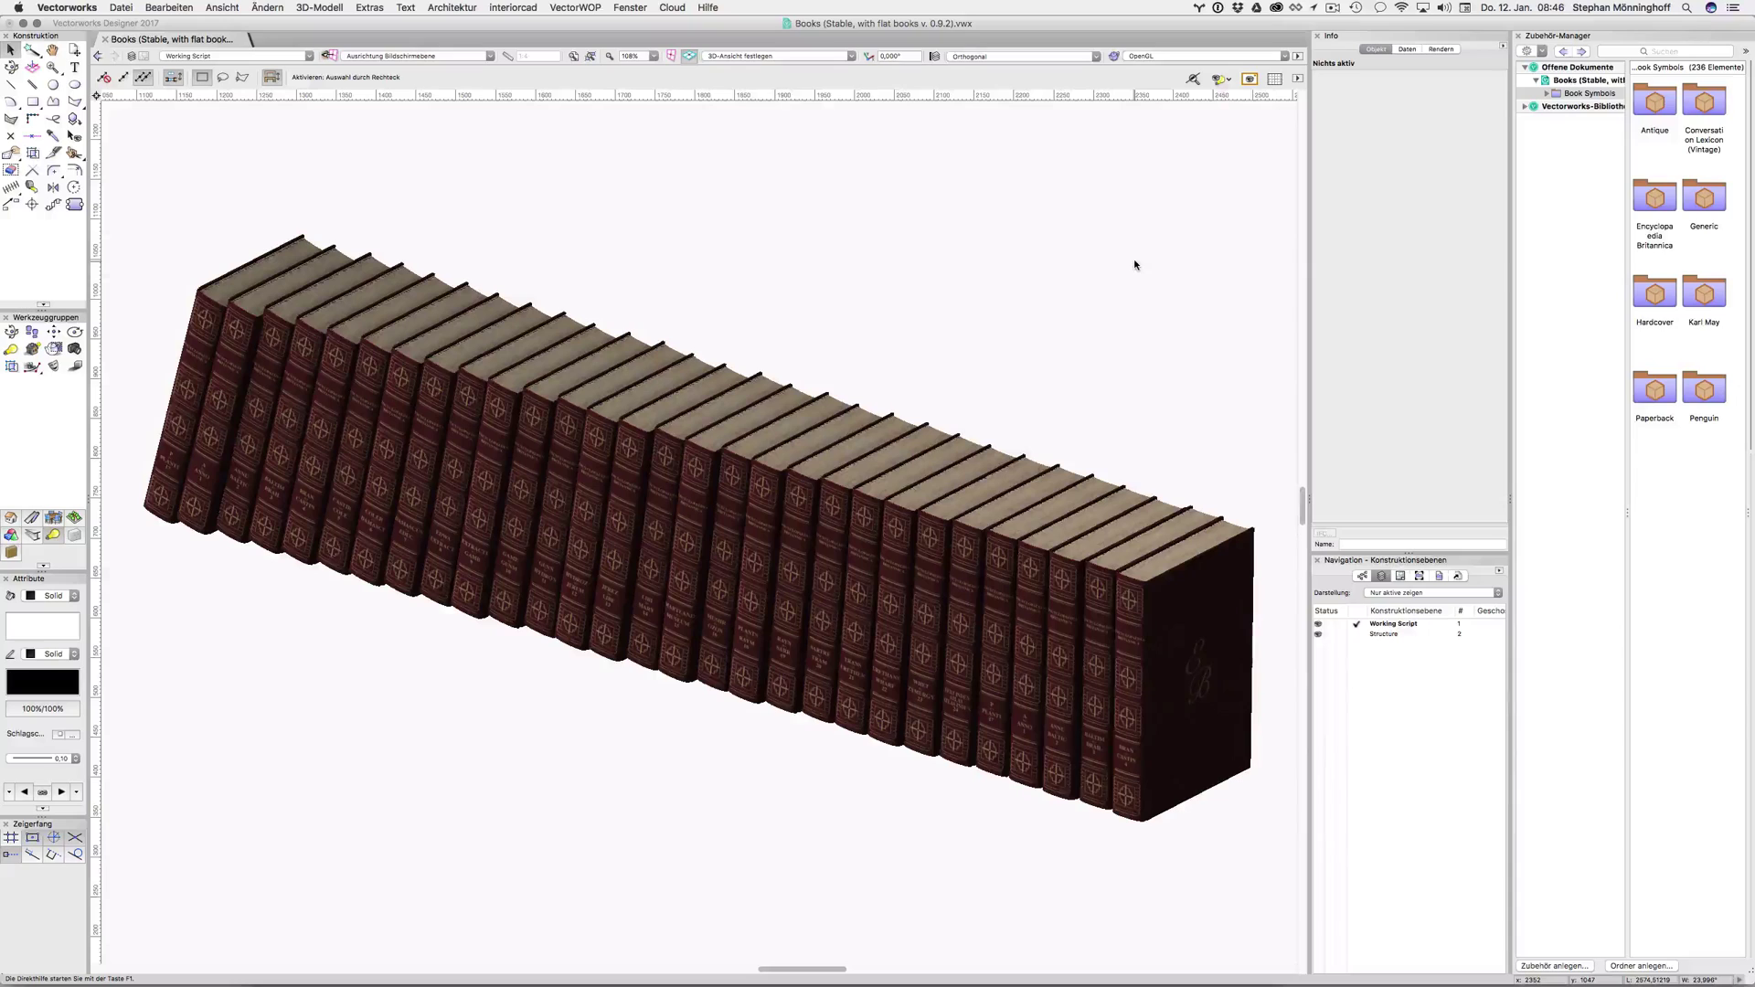
pyautogui.click(941, 454)
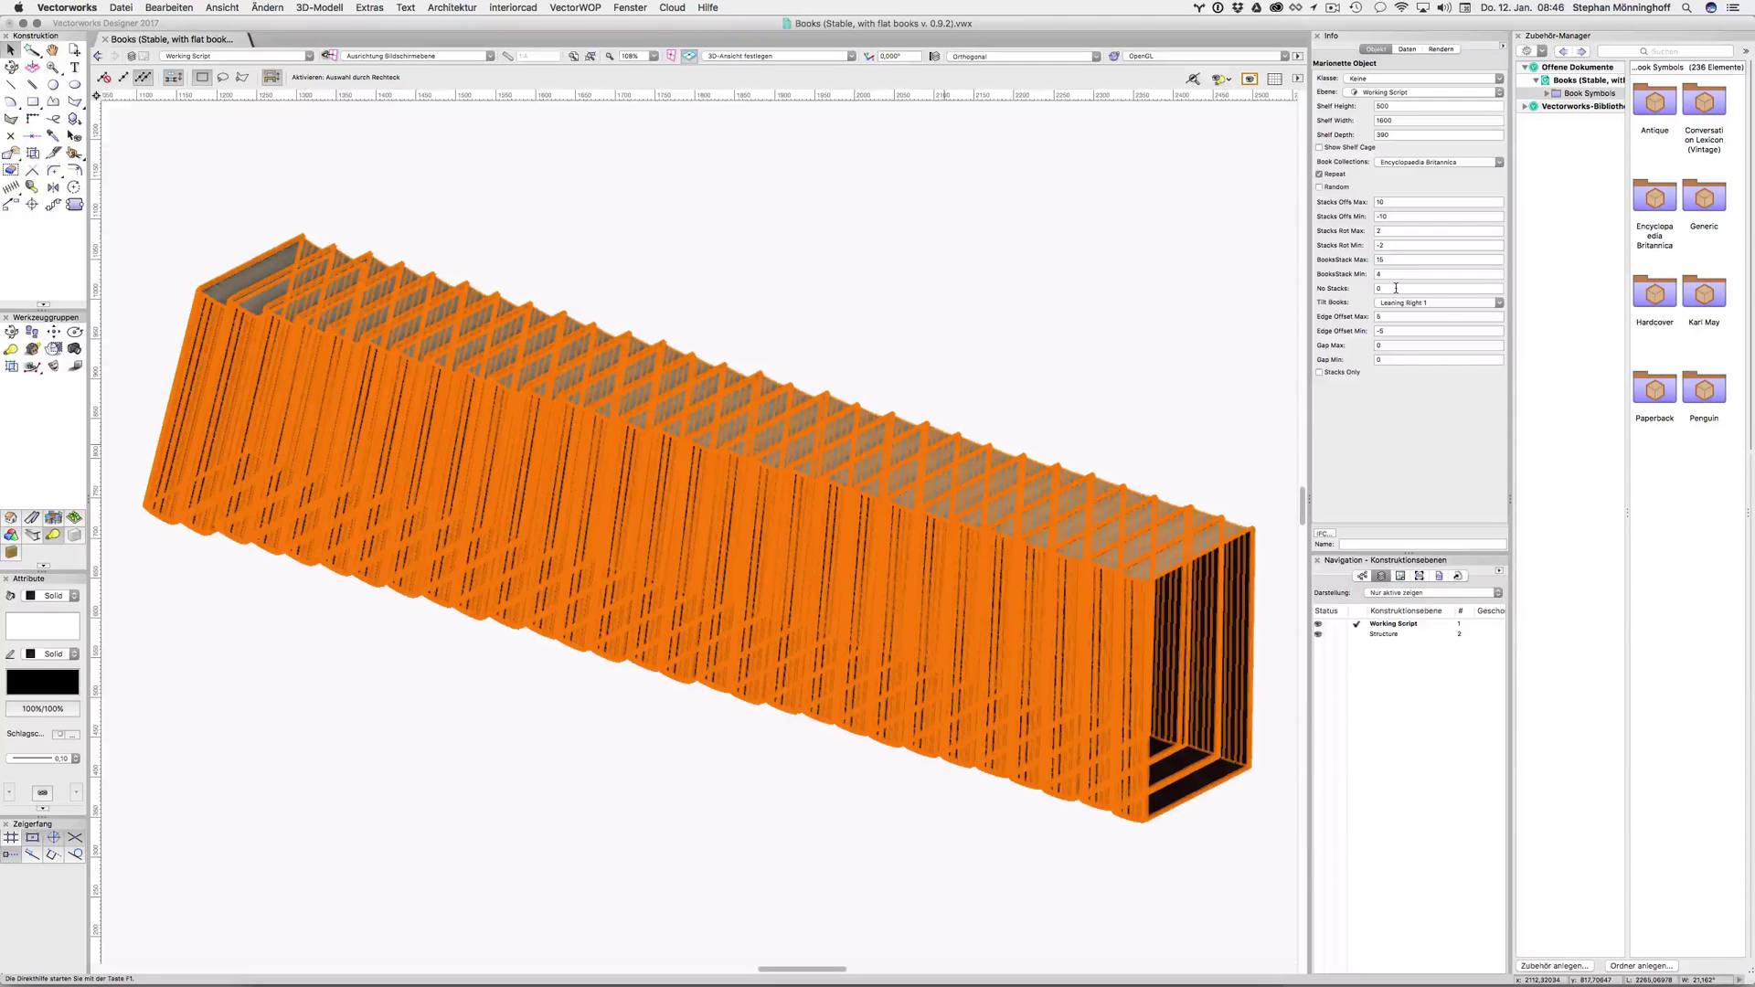
pyautogui.click(1405, 162)
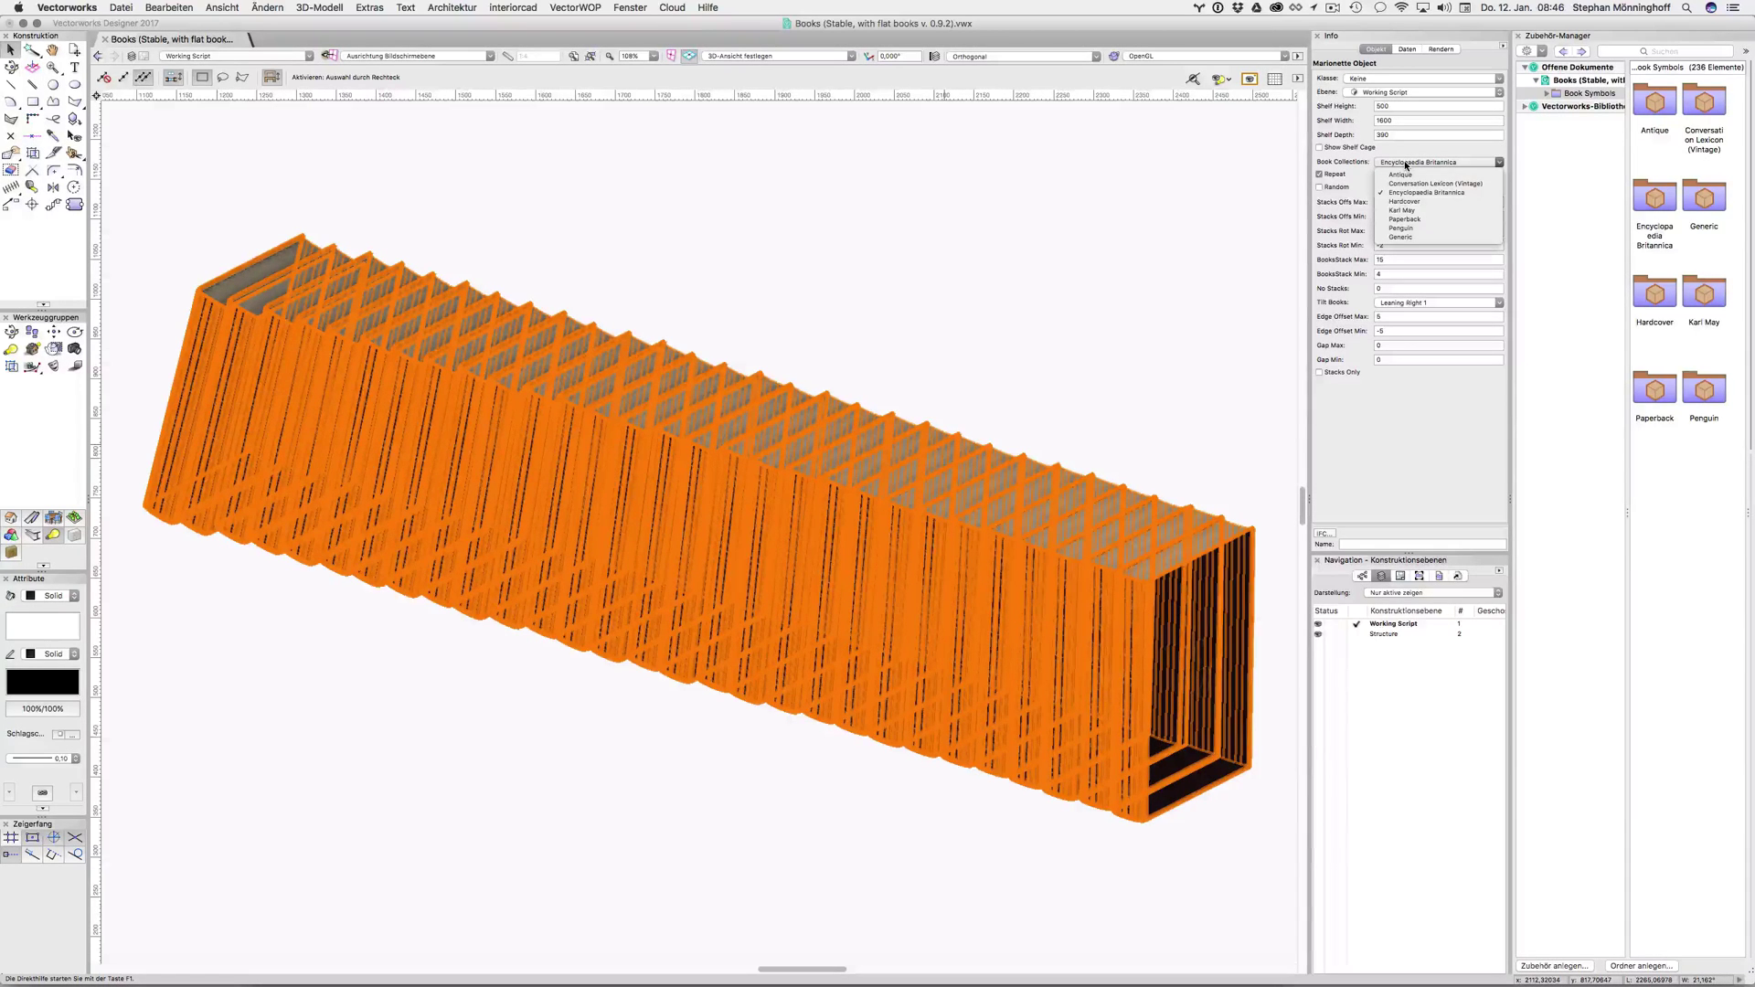
# Step: Refill the shelf with the Penguin collection and re-centre the view on the paperbacks
pyautogui.click(1413, 229)
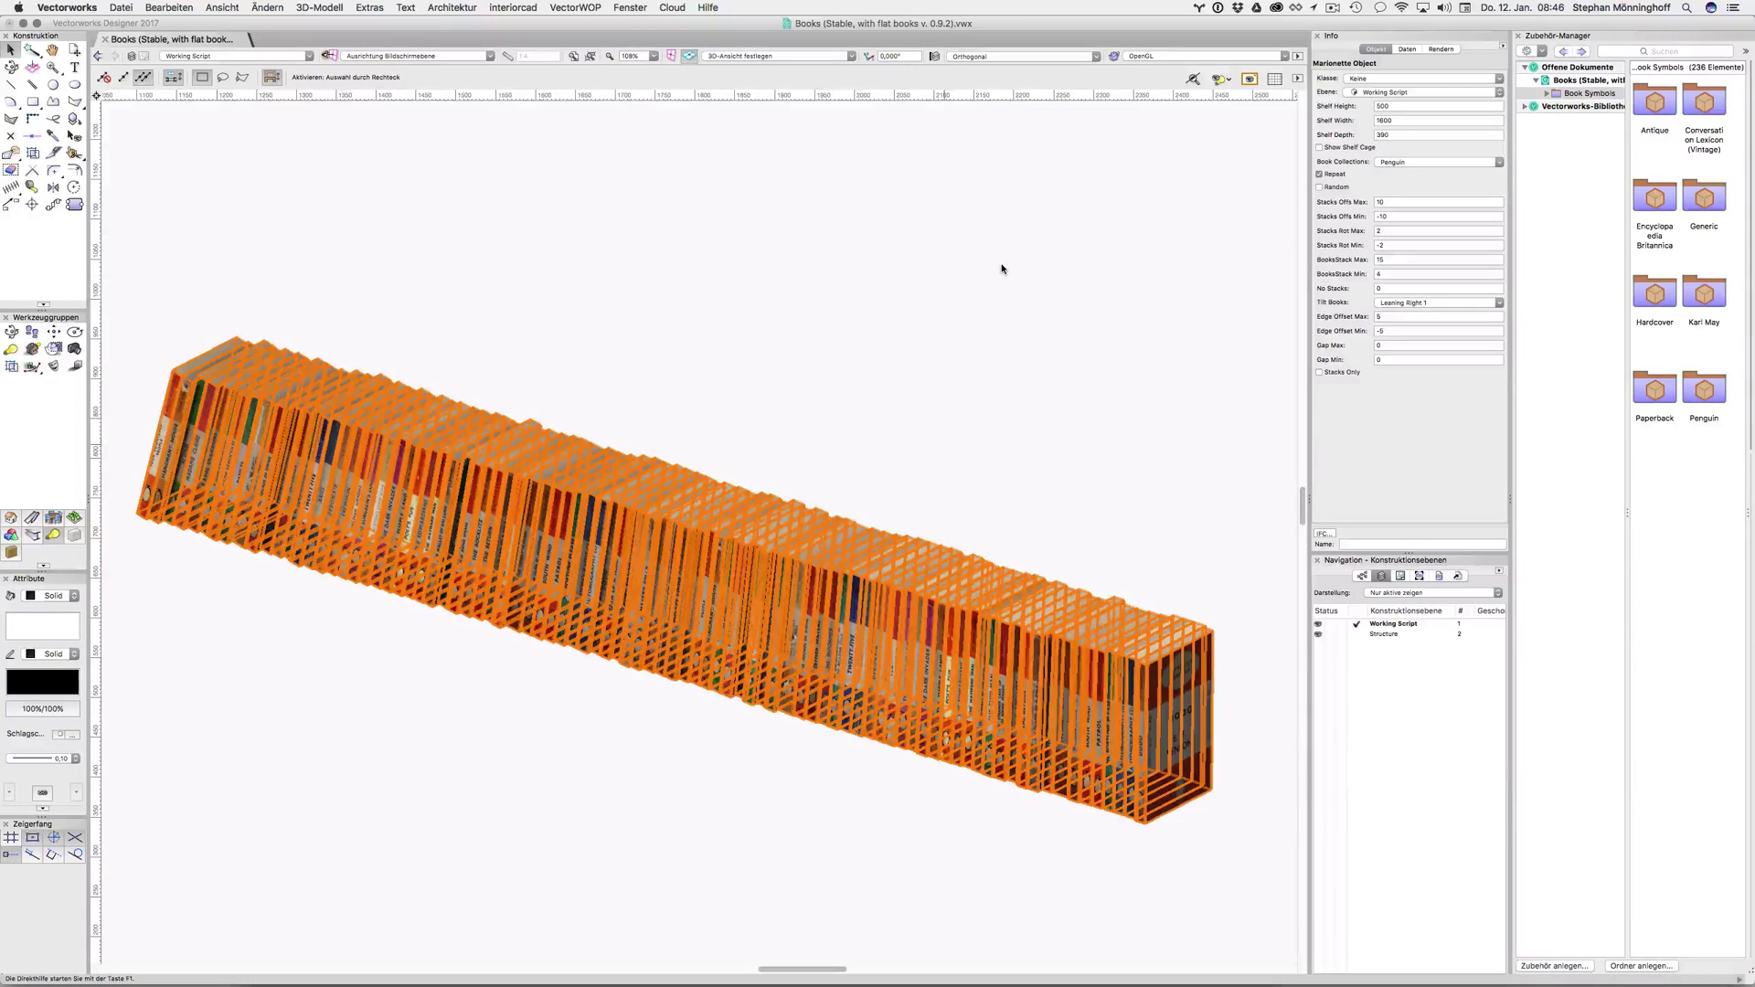
pyautogui.click(999, 273)
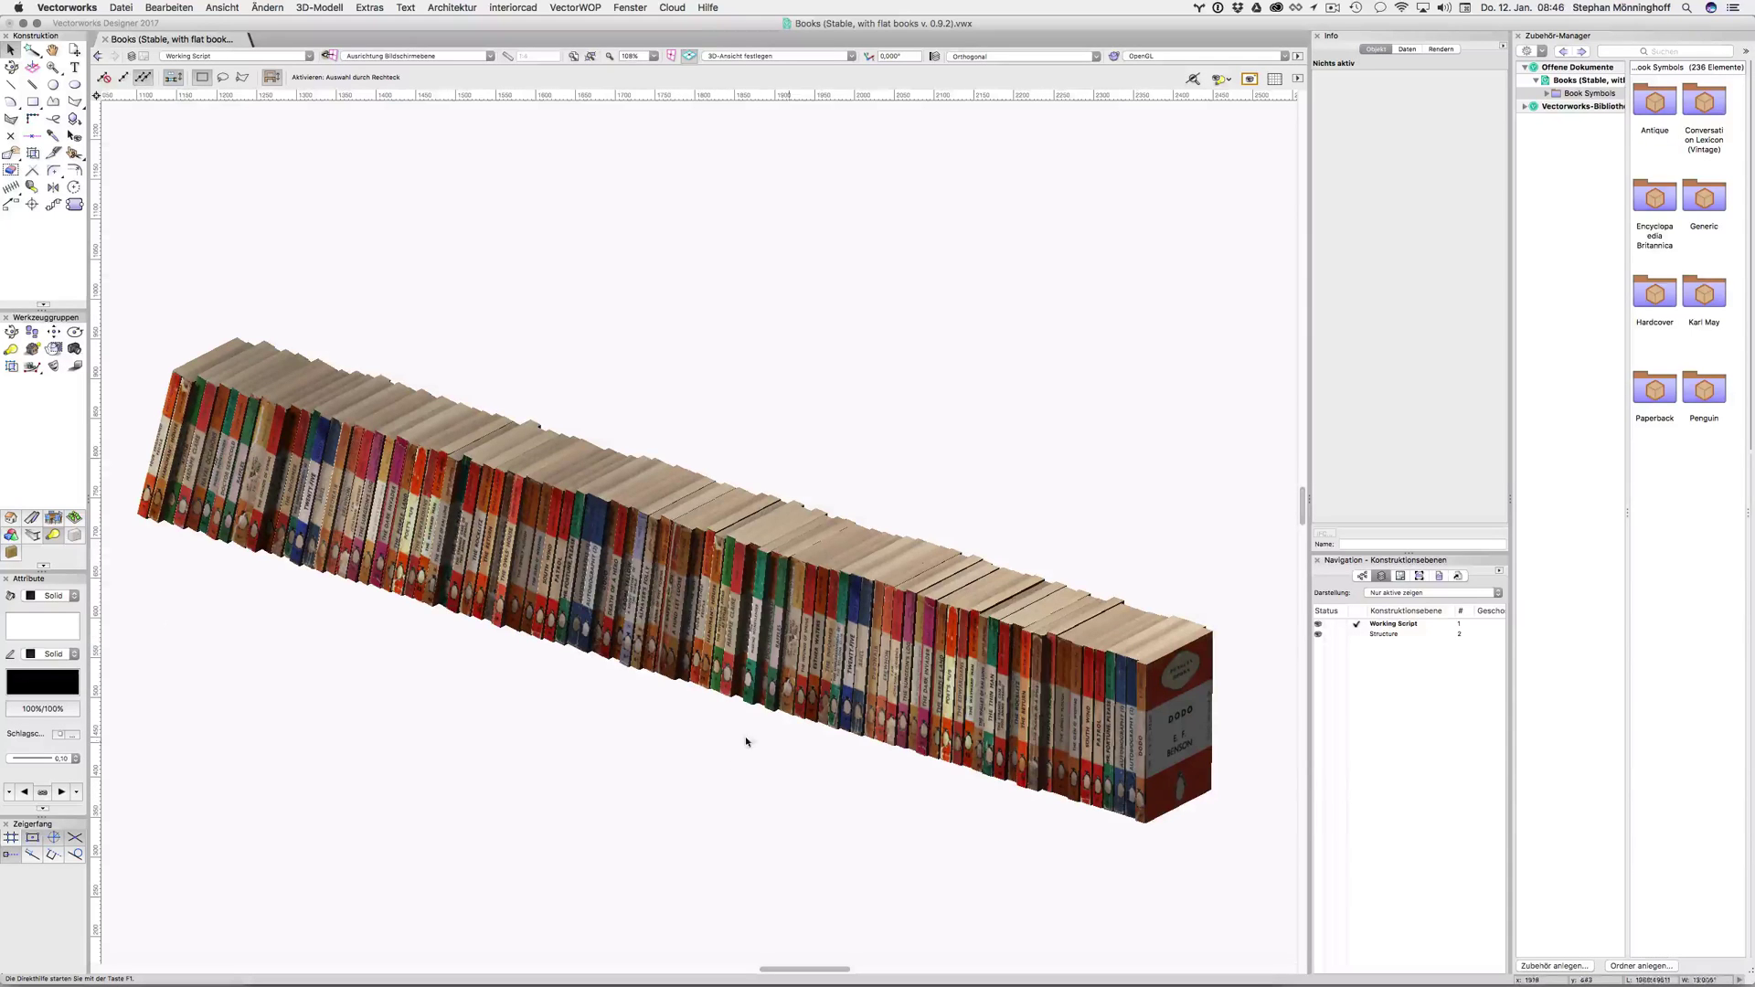
pyautogui.moveTo(779, 736); pyautogui.dragTo(808, 701, button='middle')
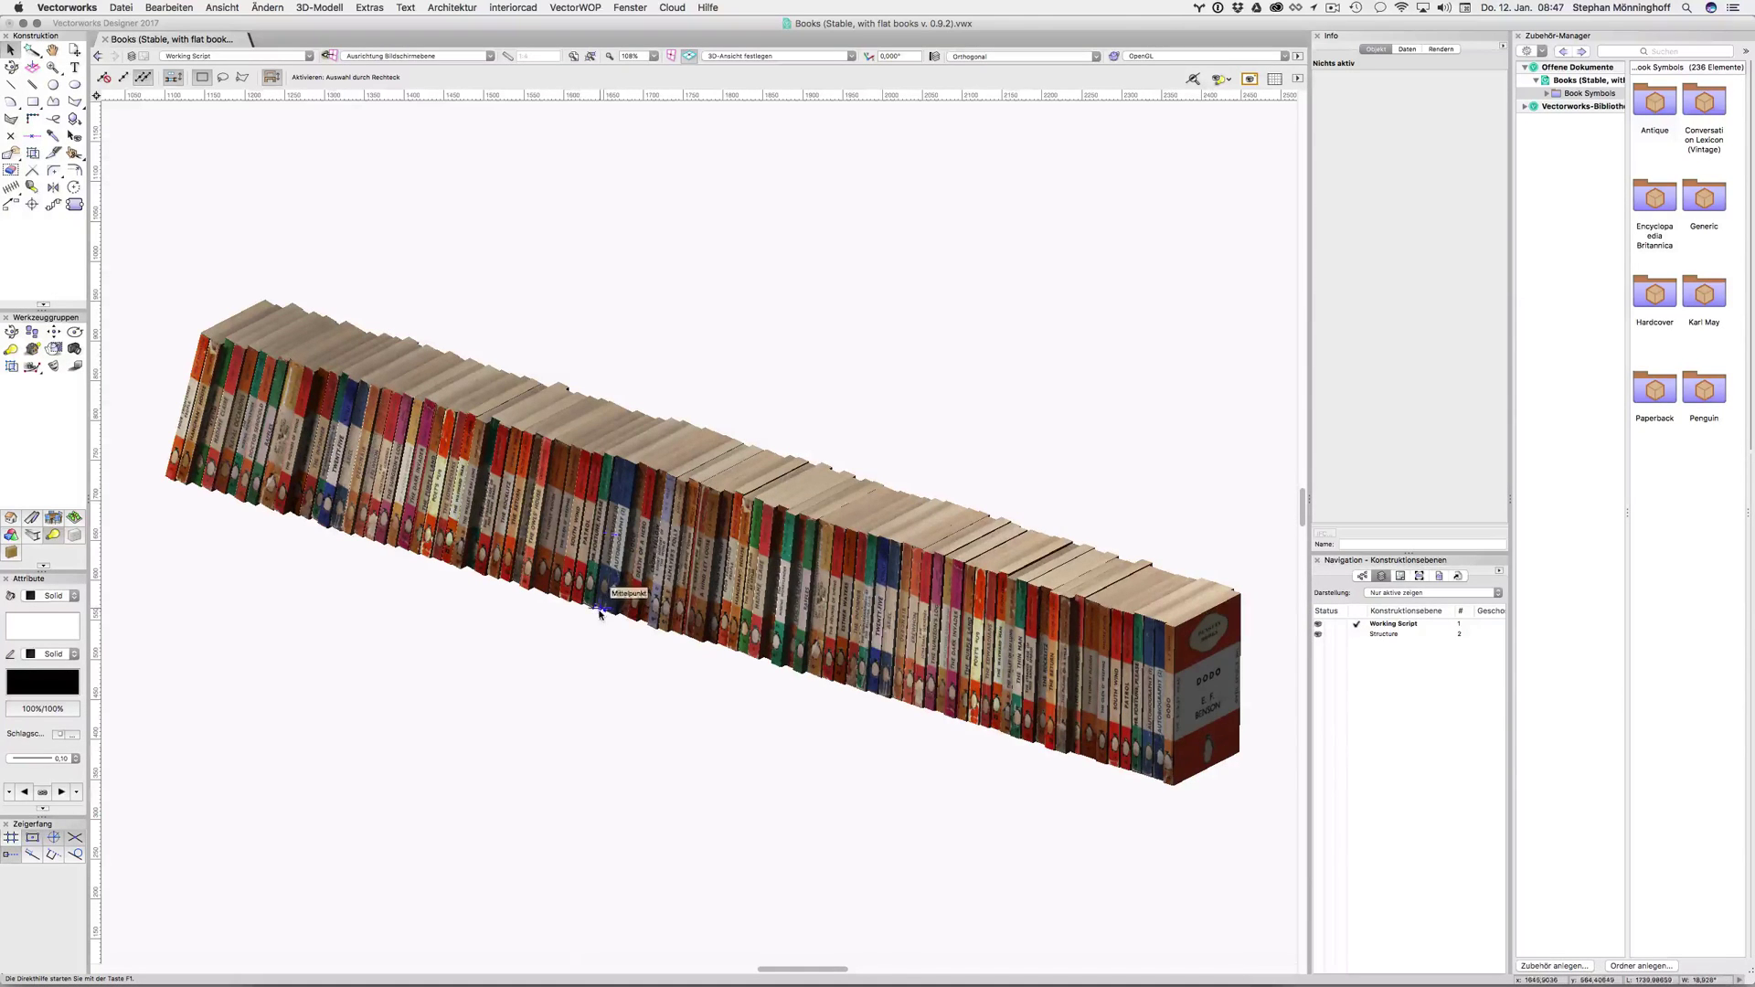
# Step: Set the bookshelf's No Stacks to 2 and reselect it to review the parameters
pyautogui.click(608, 594)
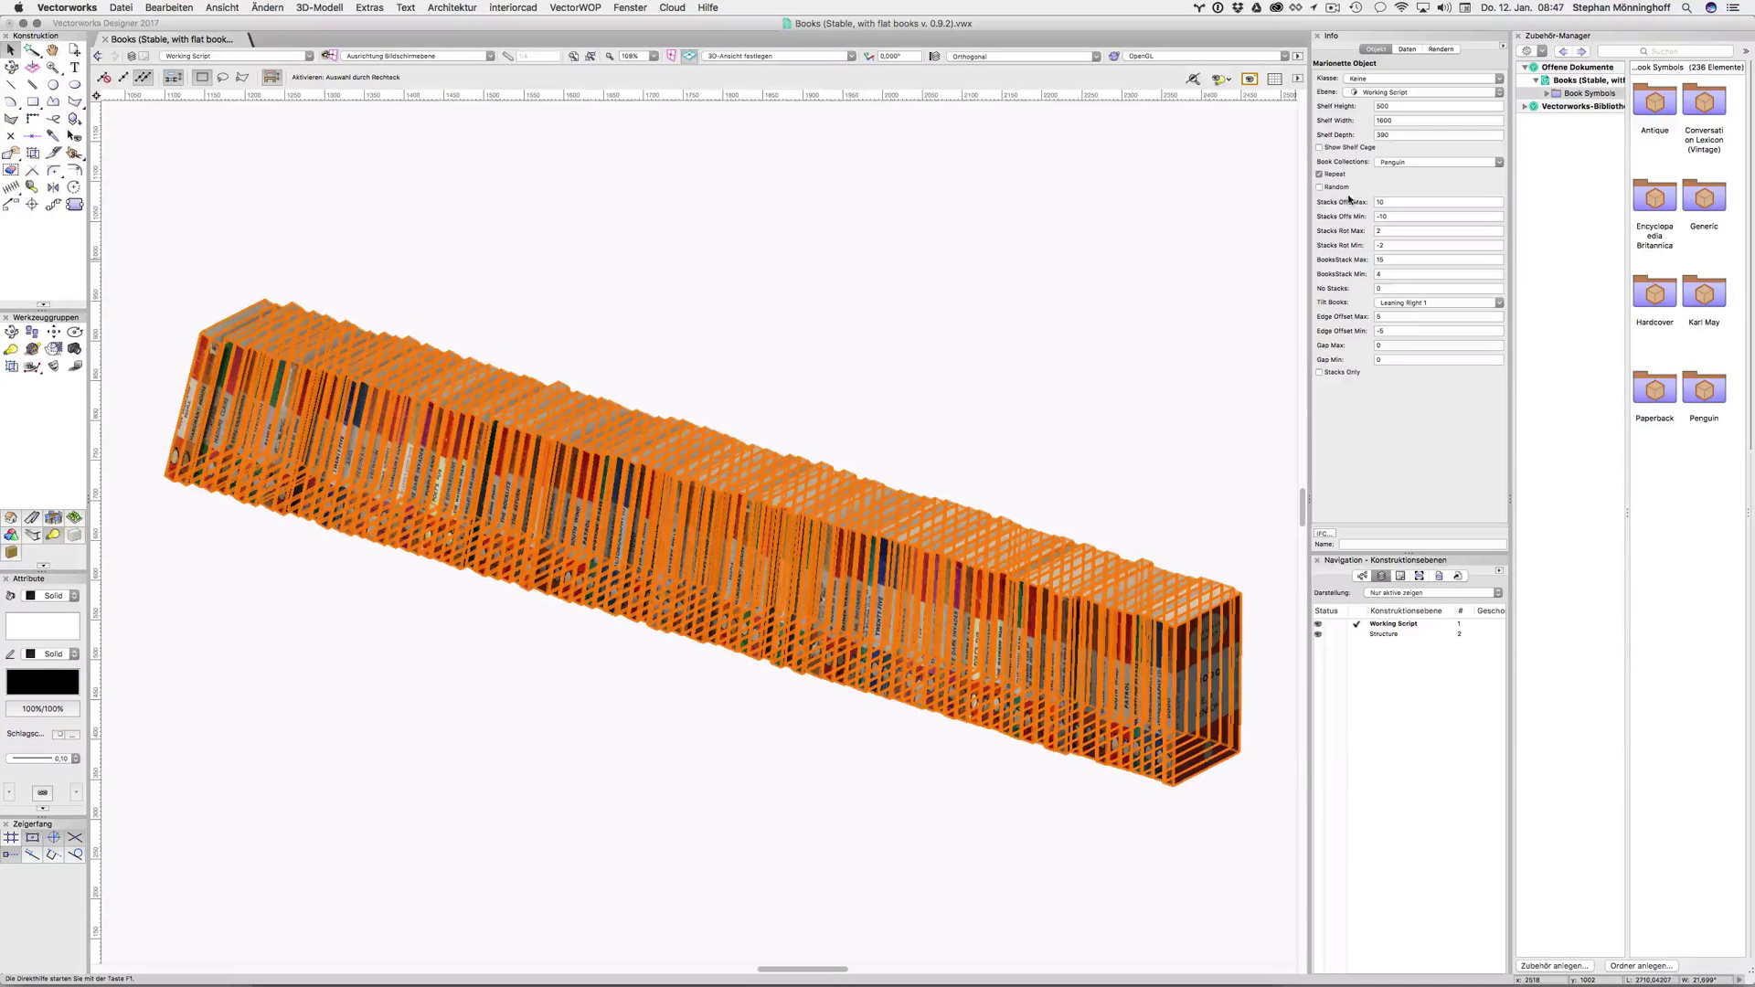
pyautogui.click(1395, 288)
pyautogui.write('2')
pyautogui.press('Return')
pyautogui.click(1001, 366)
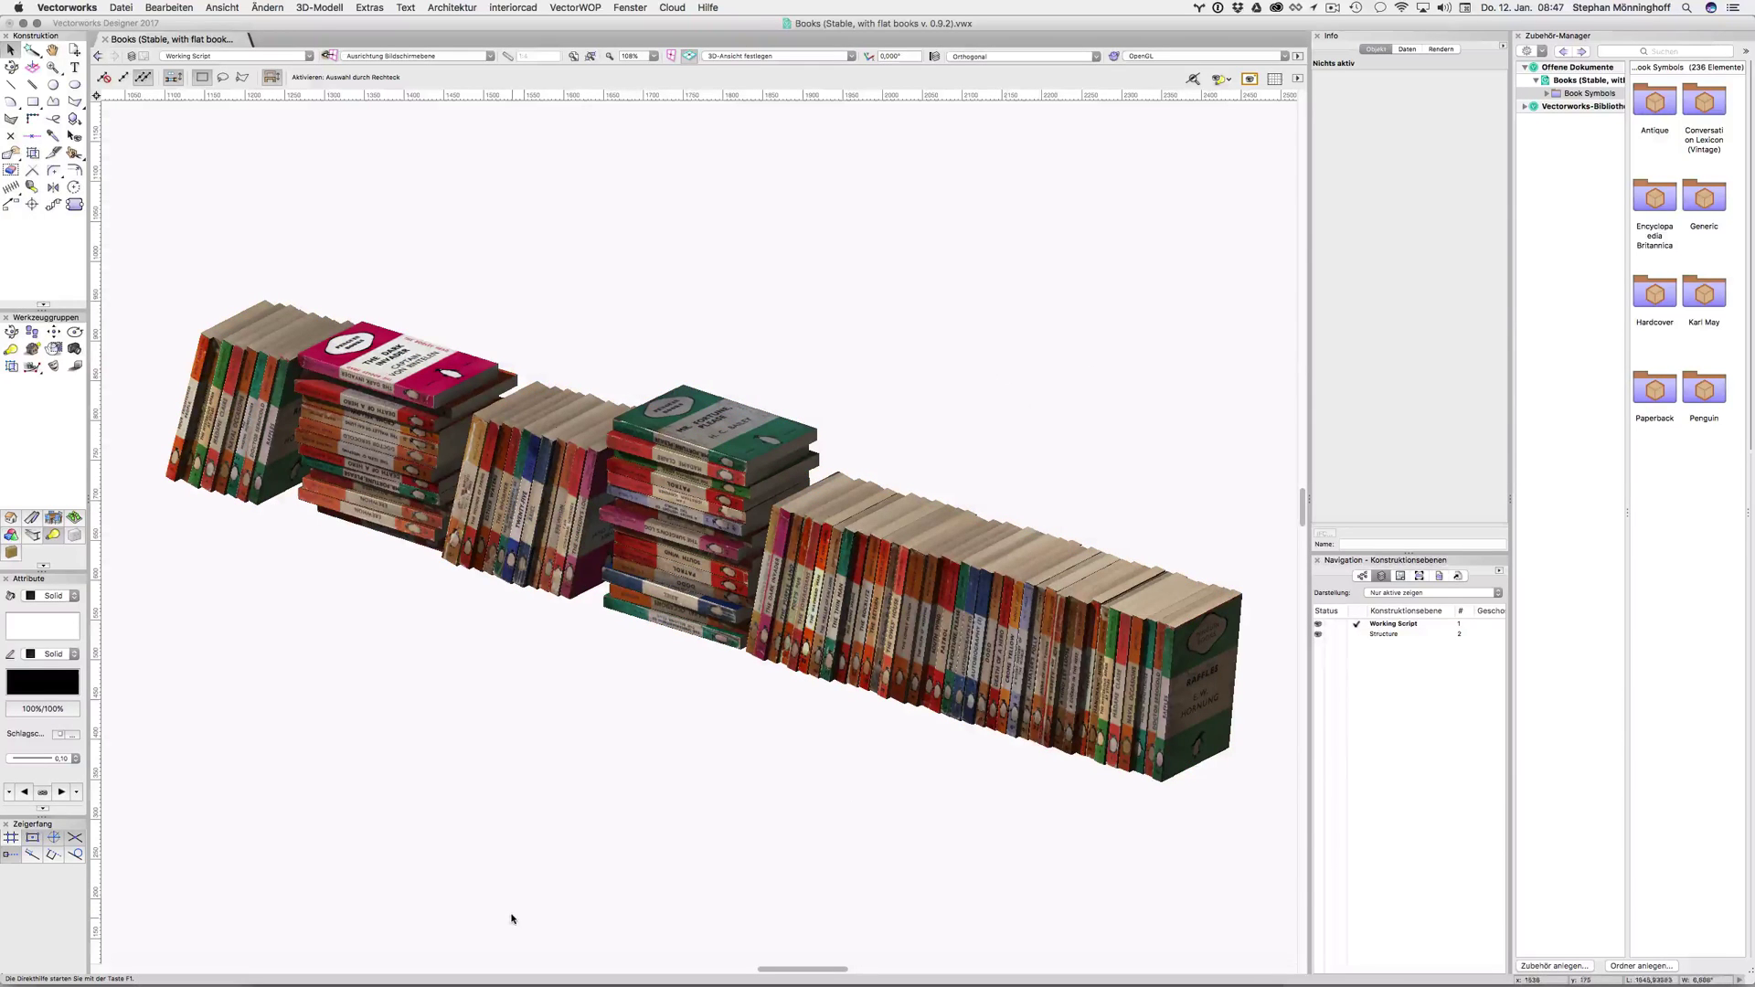
pyautogui.click(668, 531)
pyautogui.click(951, 715)
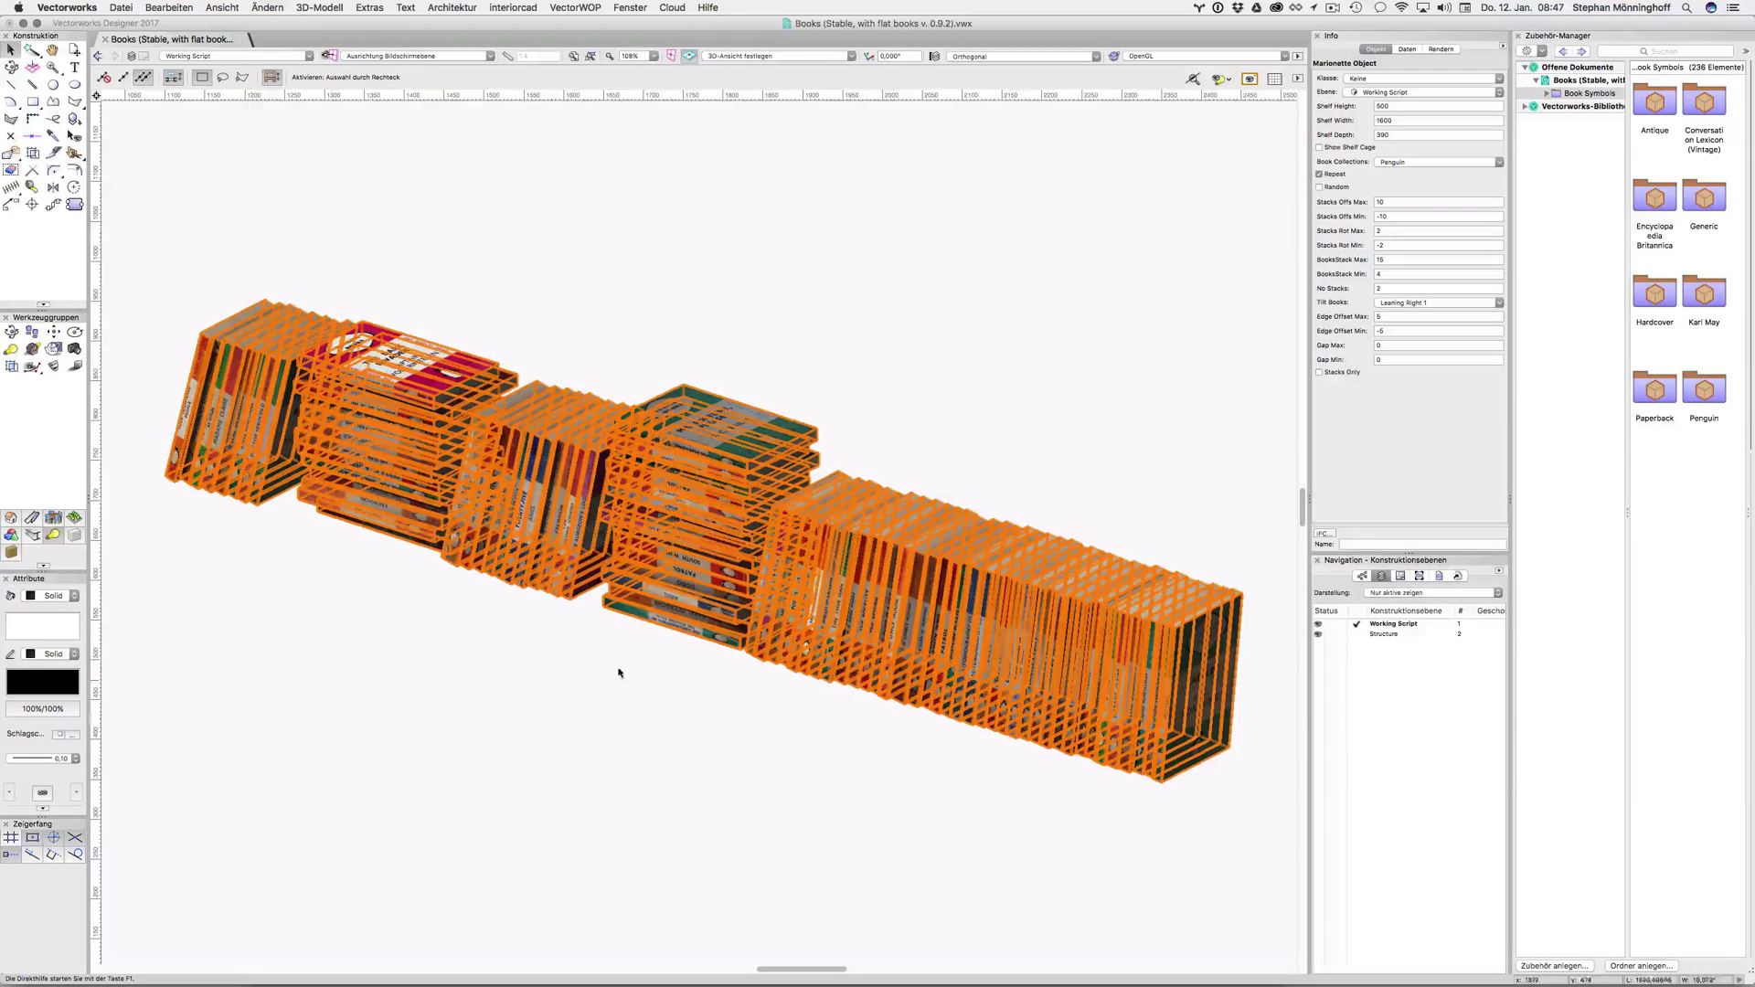
# Step: Reselect the bookshelf and show the Tilt Books options
pyautogui.click(707, 682)
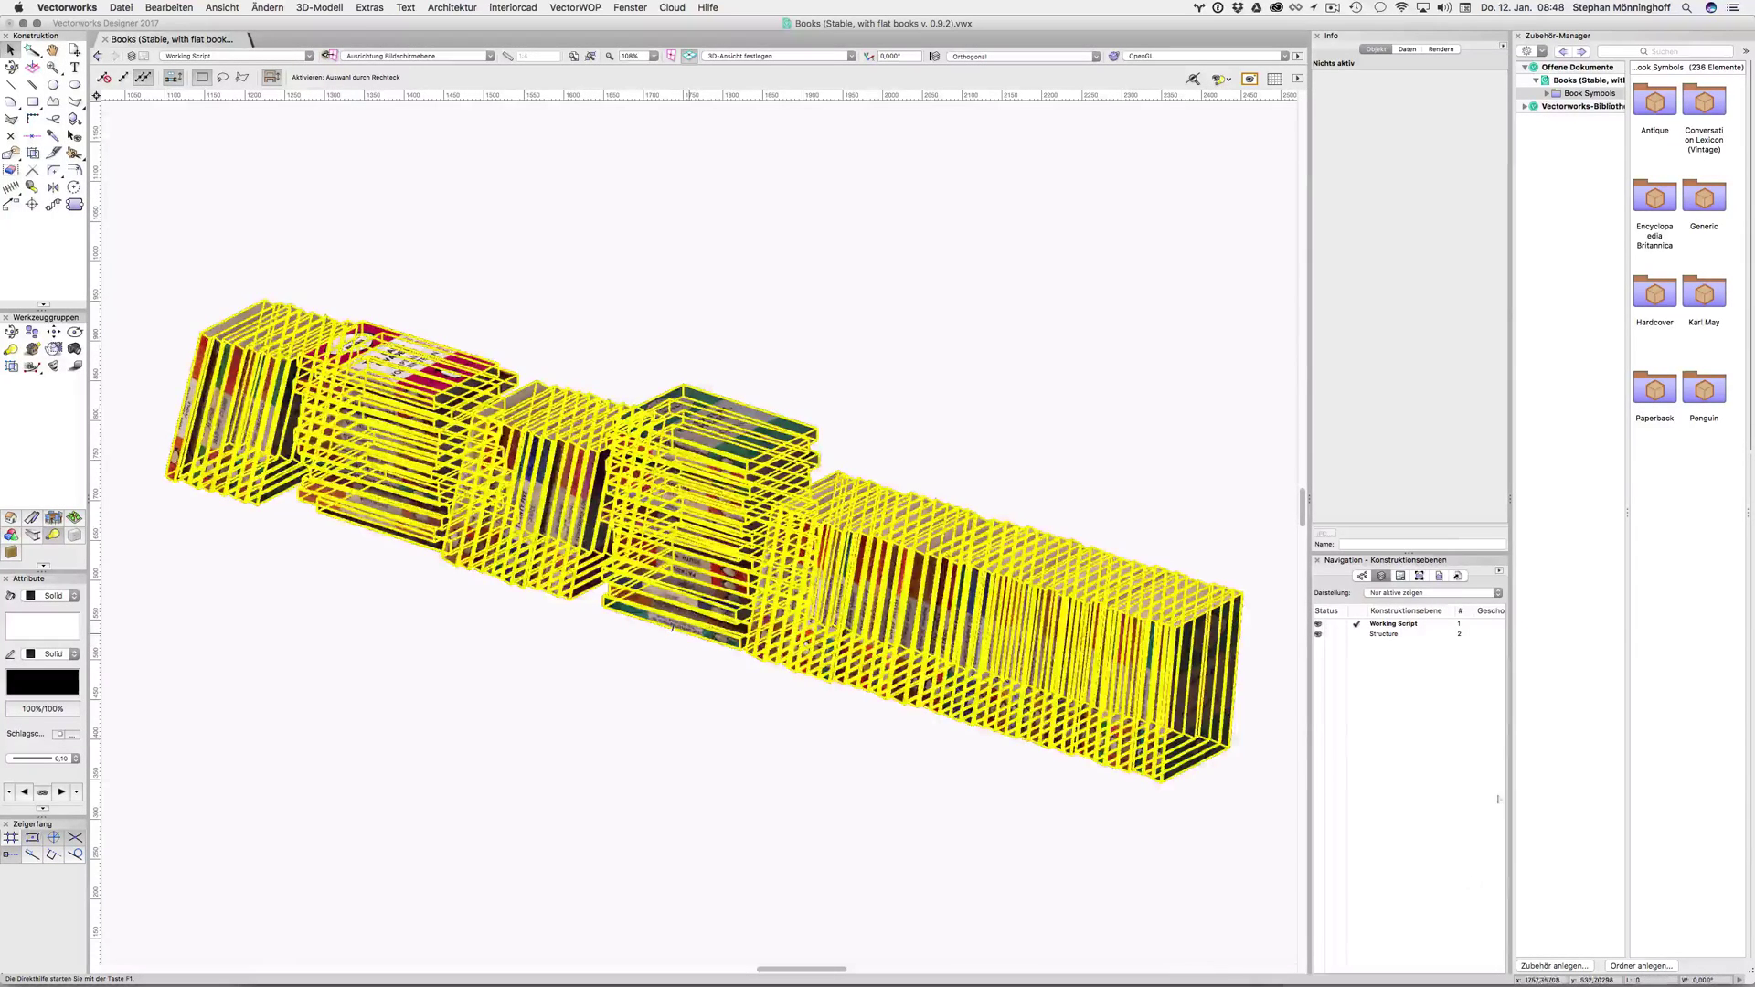
pyautogui.click(672, 627)
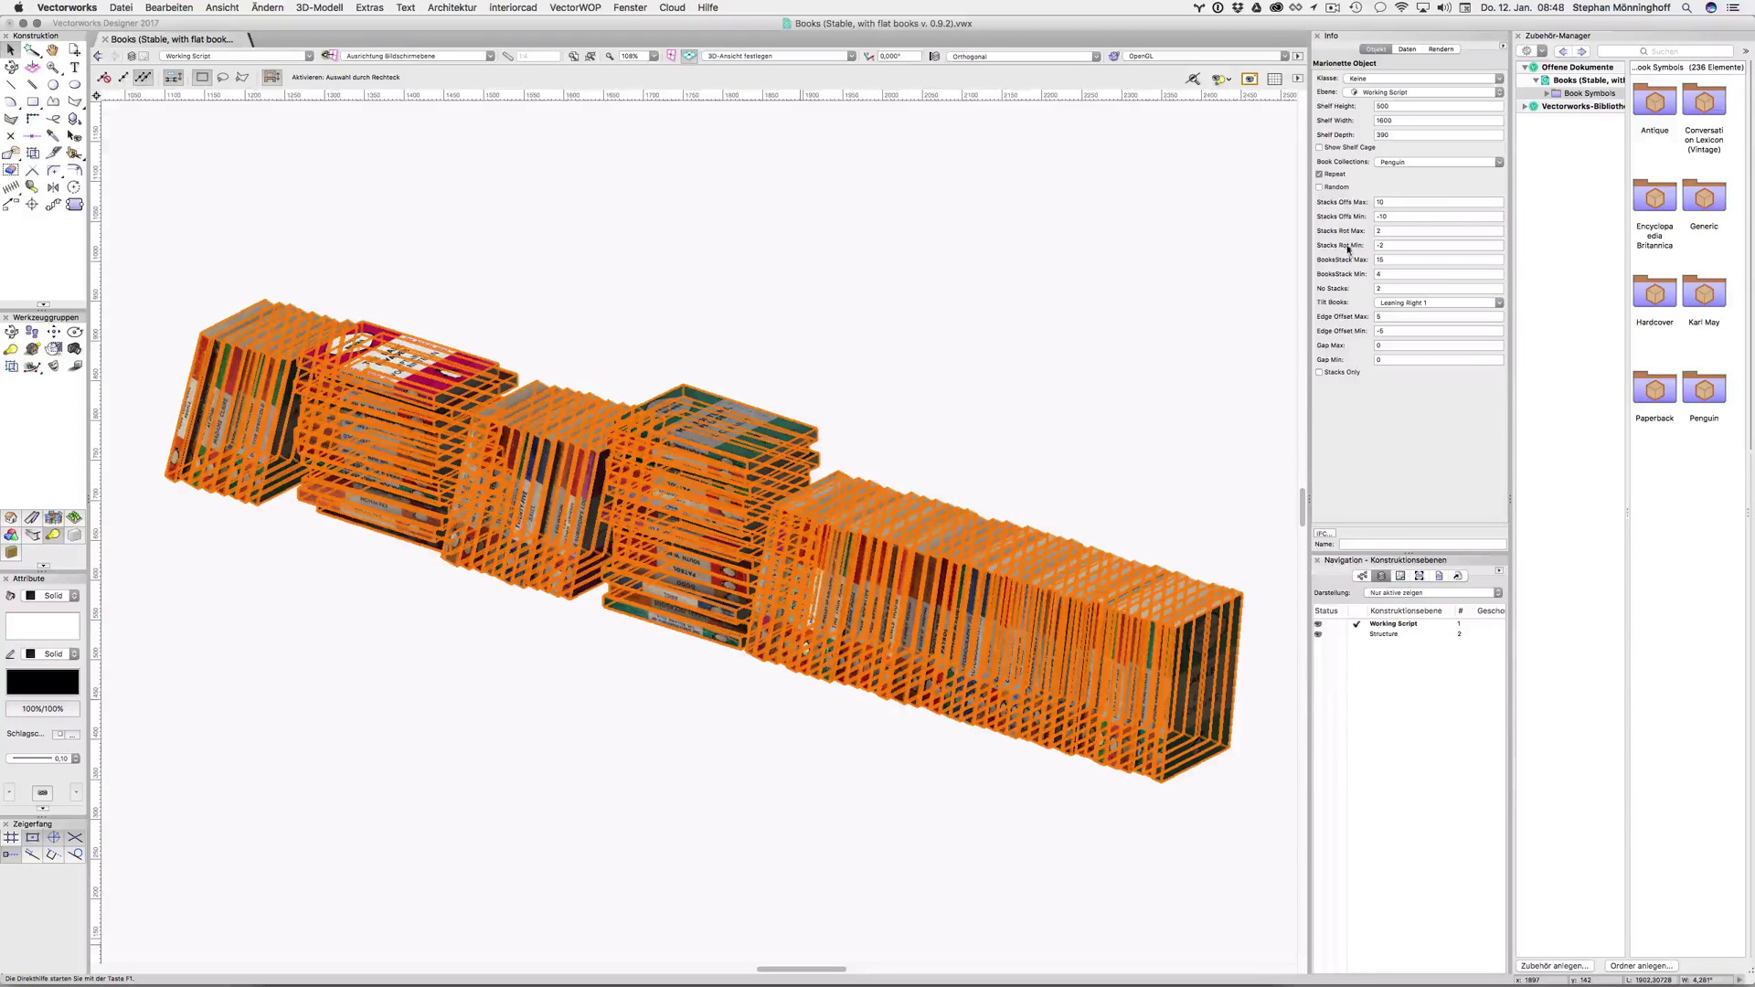
pyautogui.click(1409, 303)
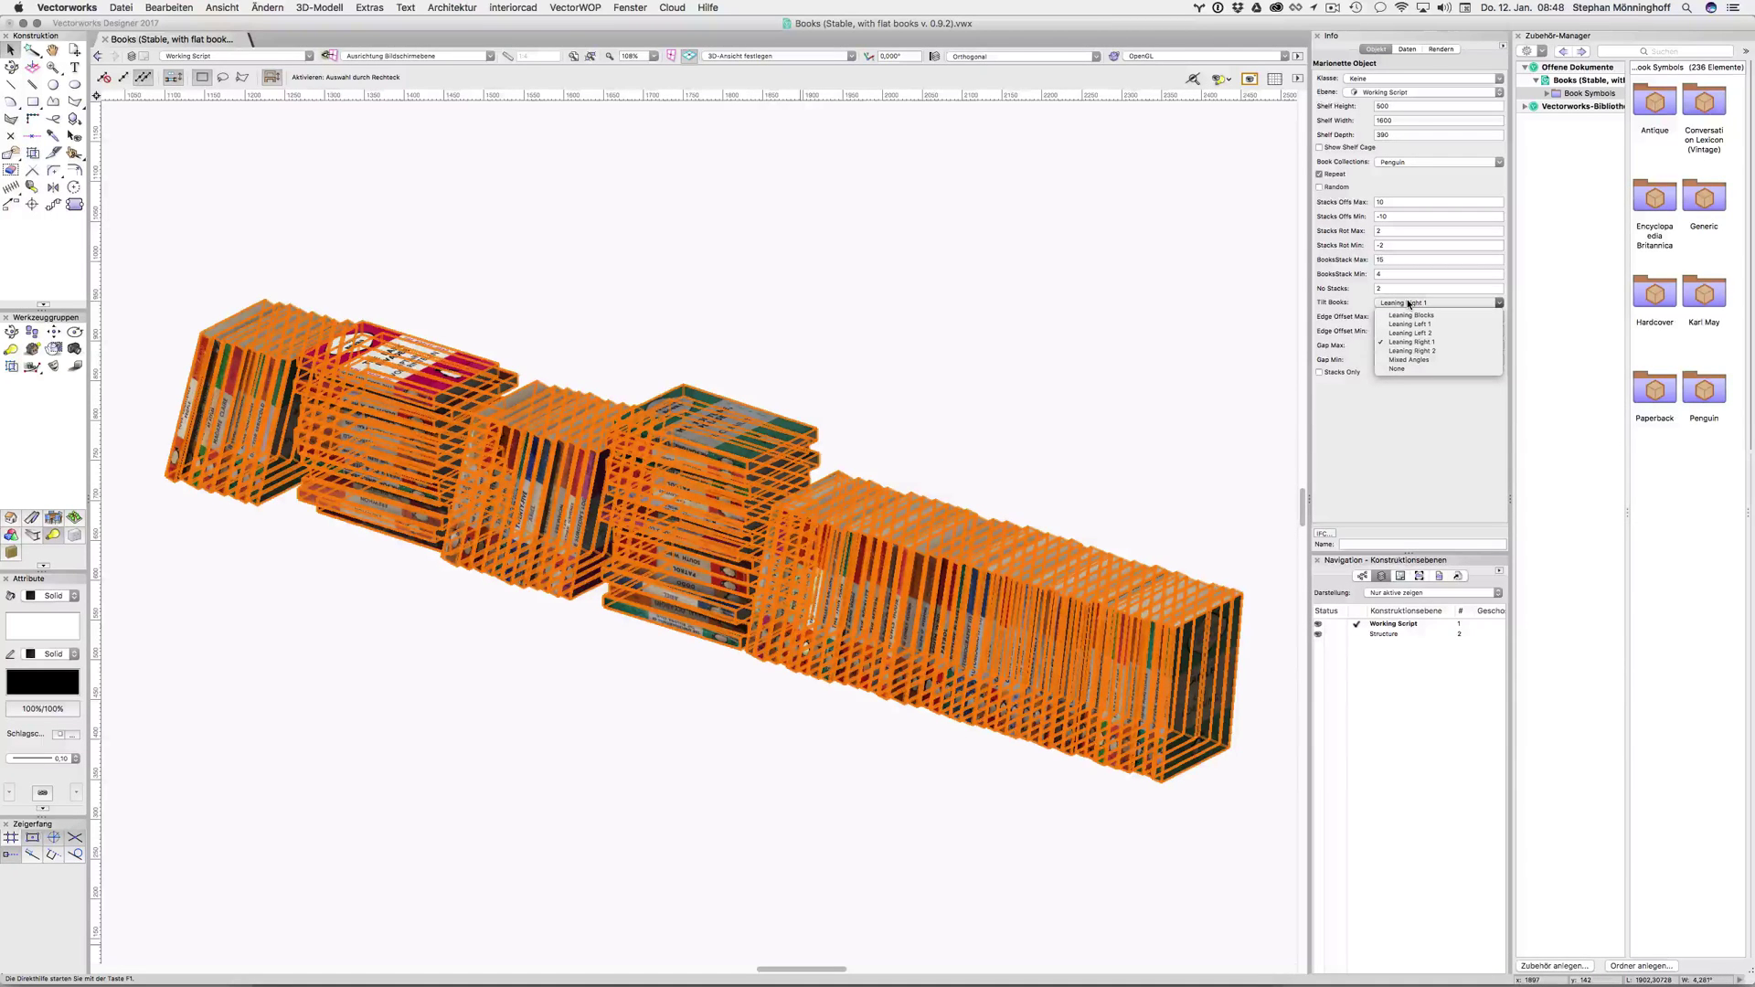
# Step: Leave the tilt unchanged and set No Stacks back to 0
pyautogui.click(1408, 303)
pyautogui.click(1397, 289)
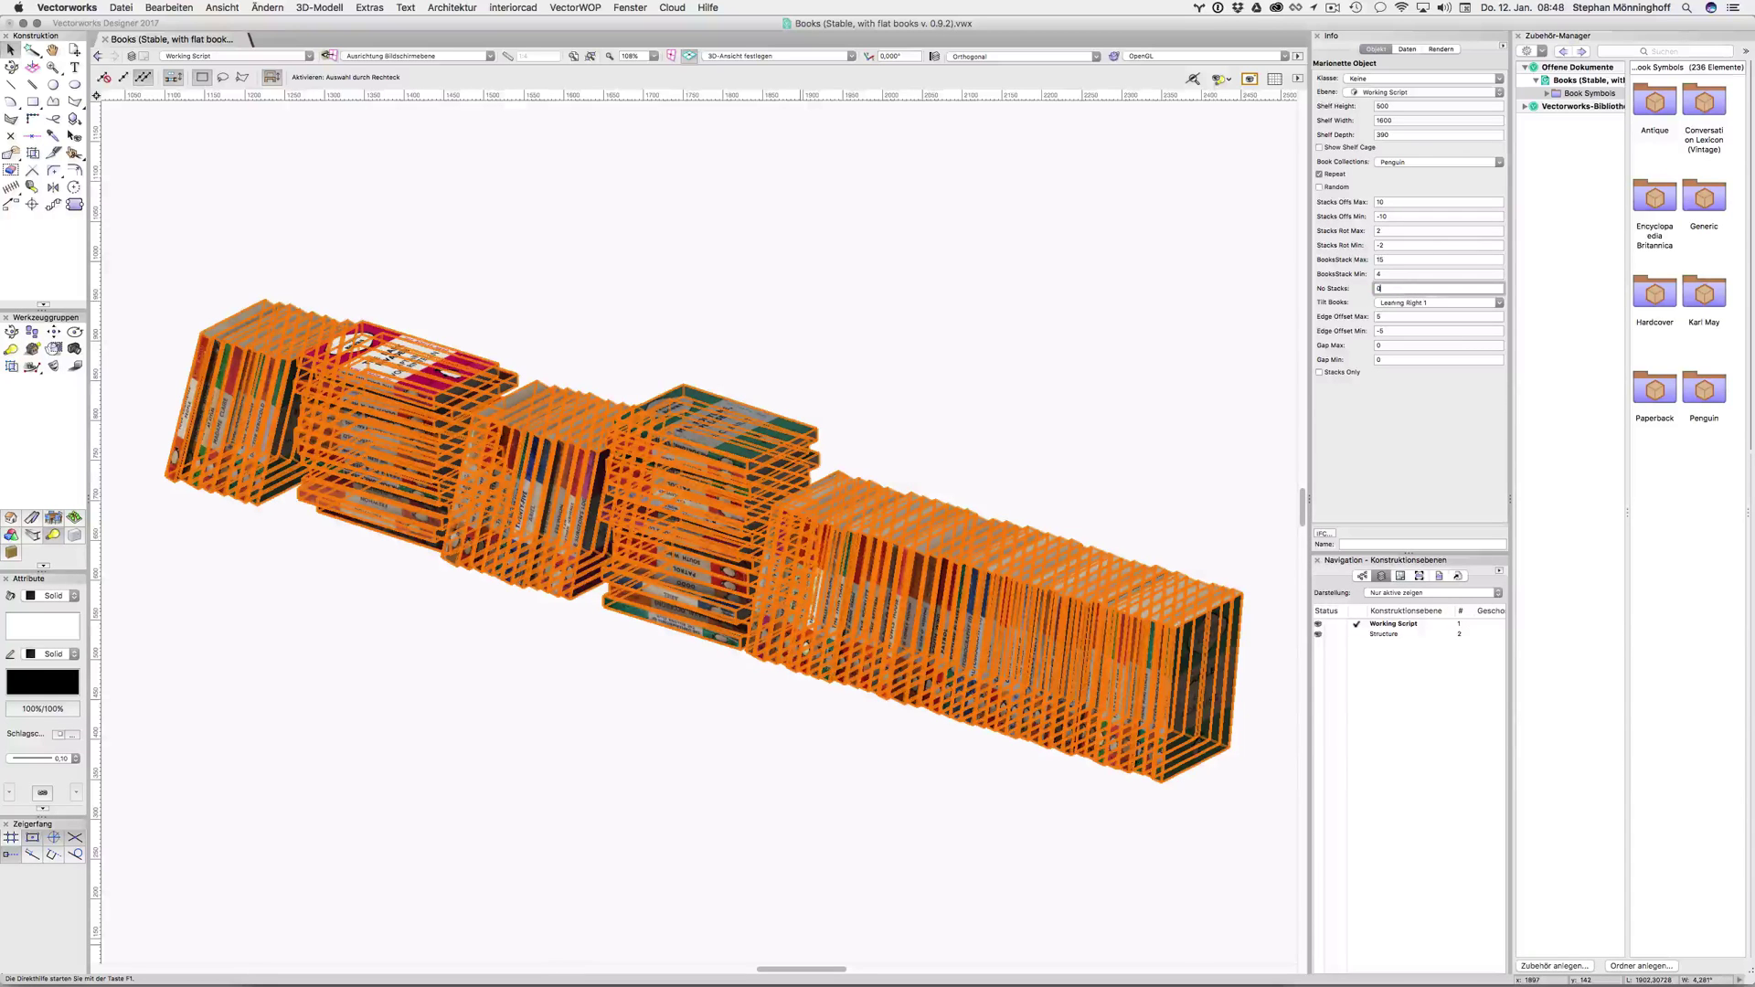
pyautogui.write('0')
pyautogui.click(1382, 202)
# Step: Shorten the shelf width to 750 and switch to Front view
pyautogui.click(1396, 121)
pyautogui.write('75')
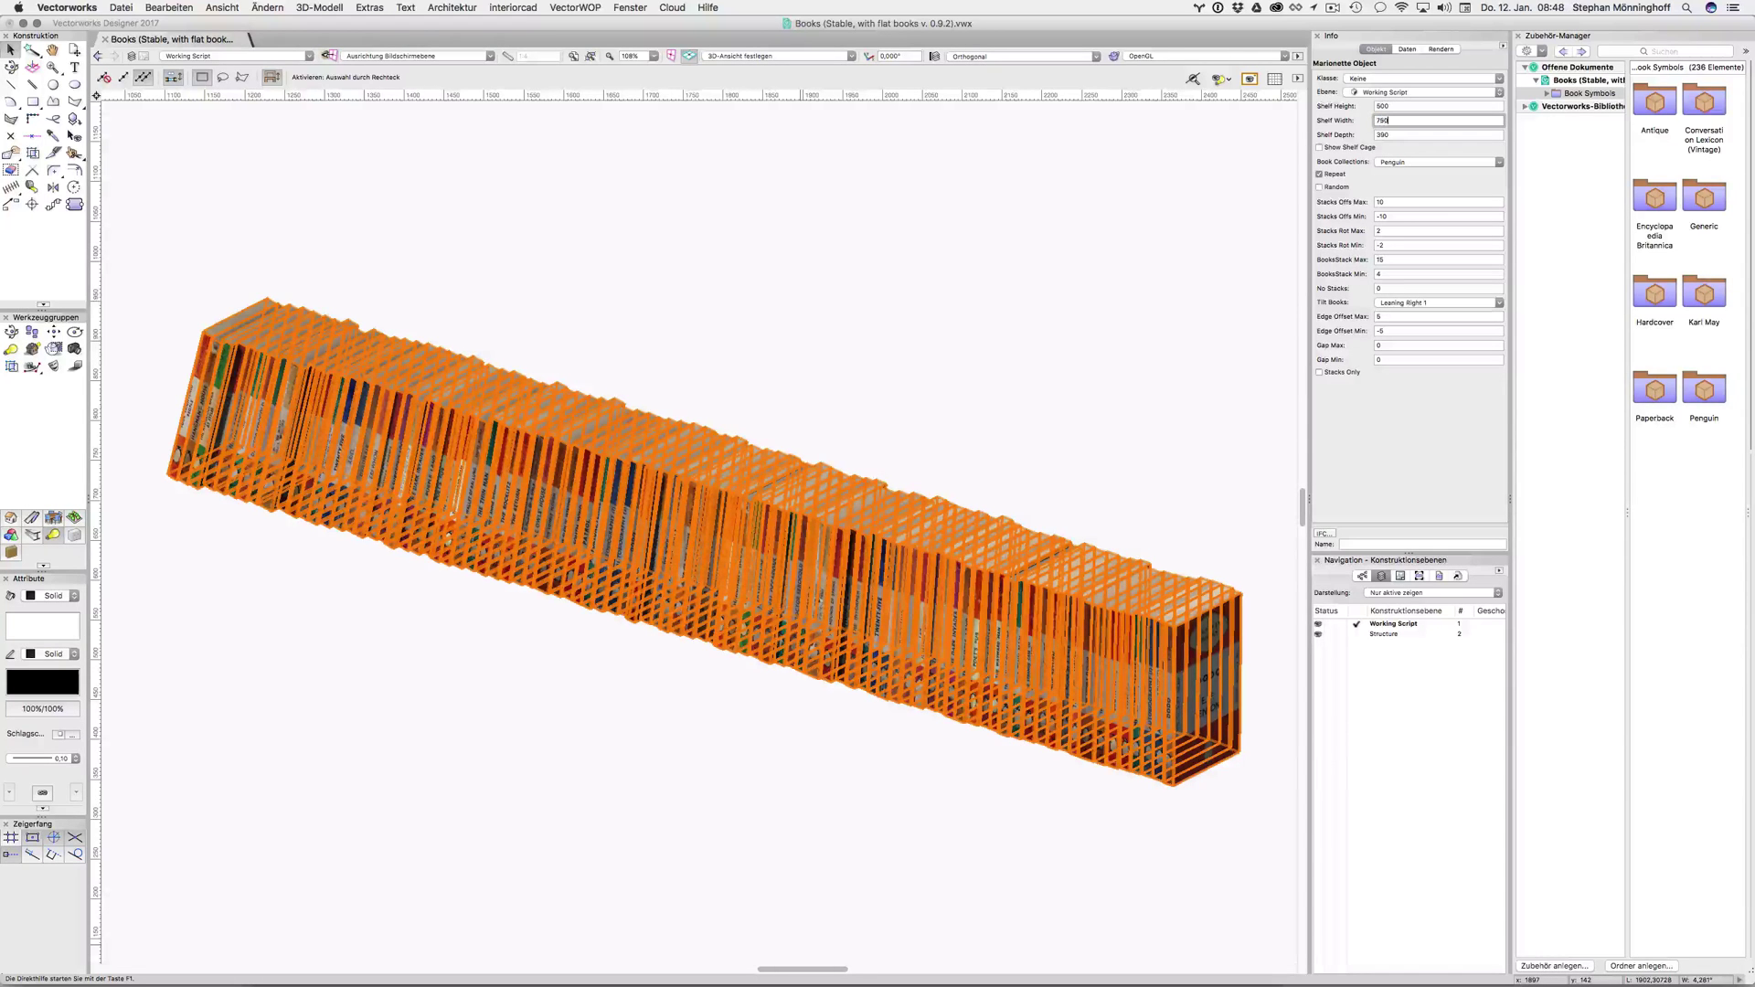
pyautogui.write('0')
pyautogui.press('Return')
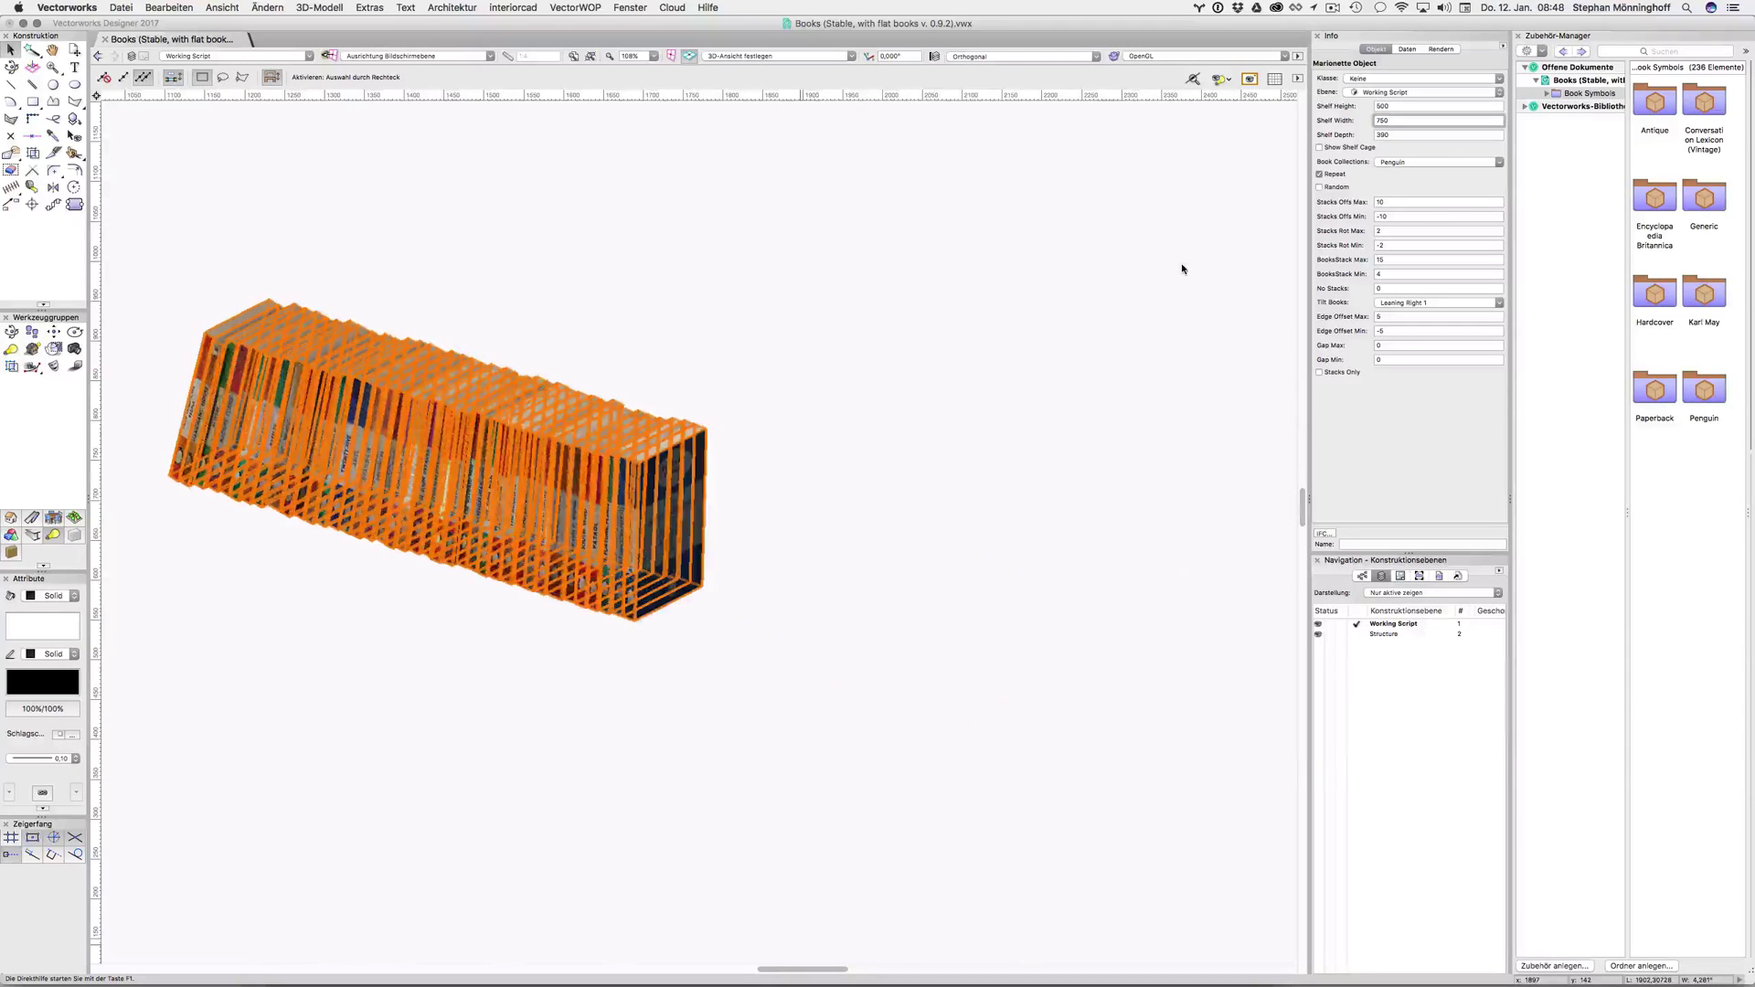
pyautogui.press('KP_2')
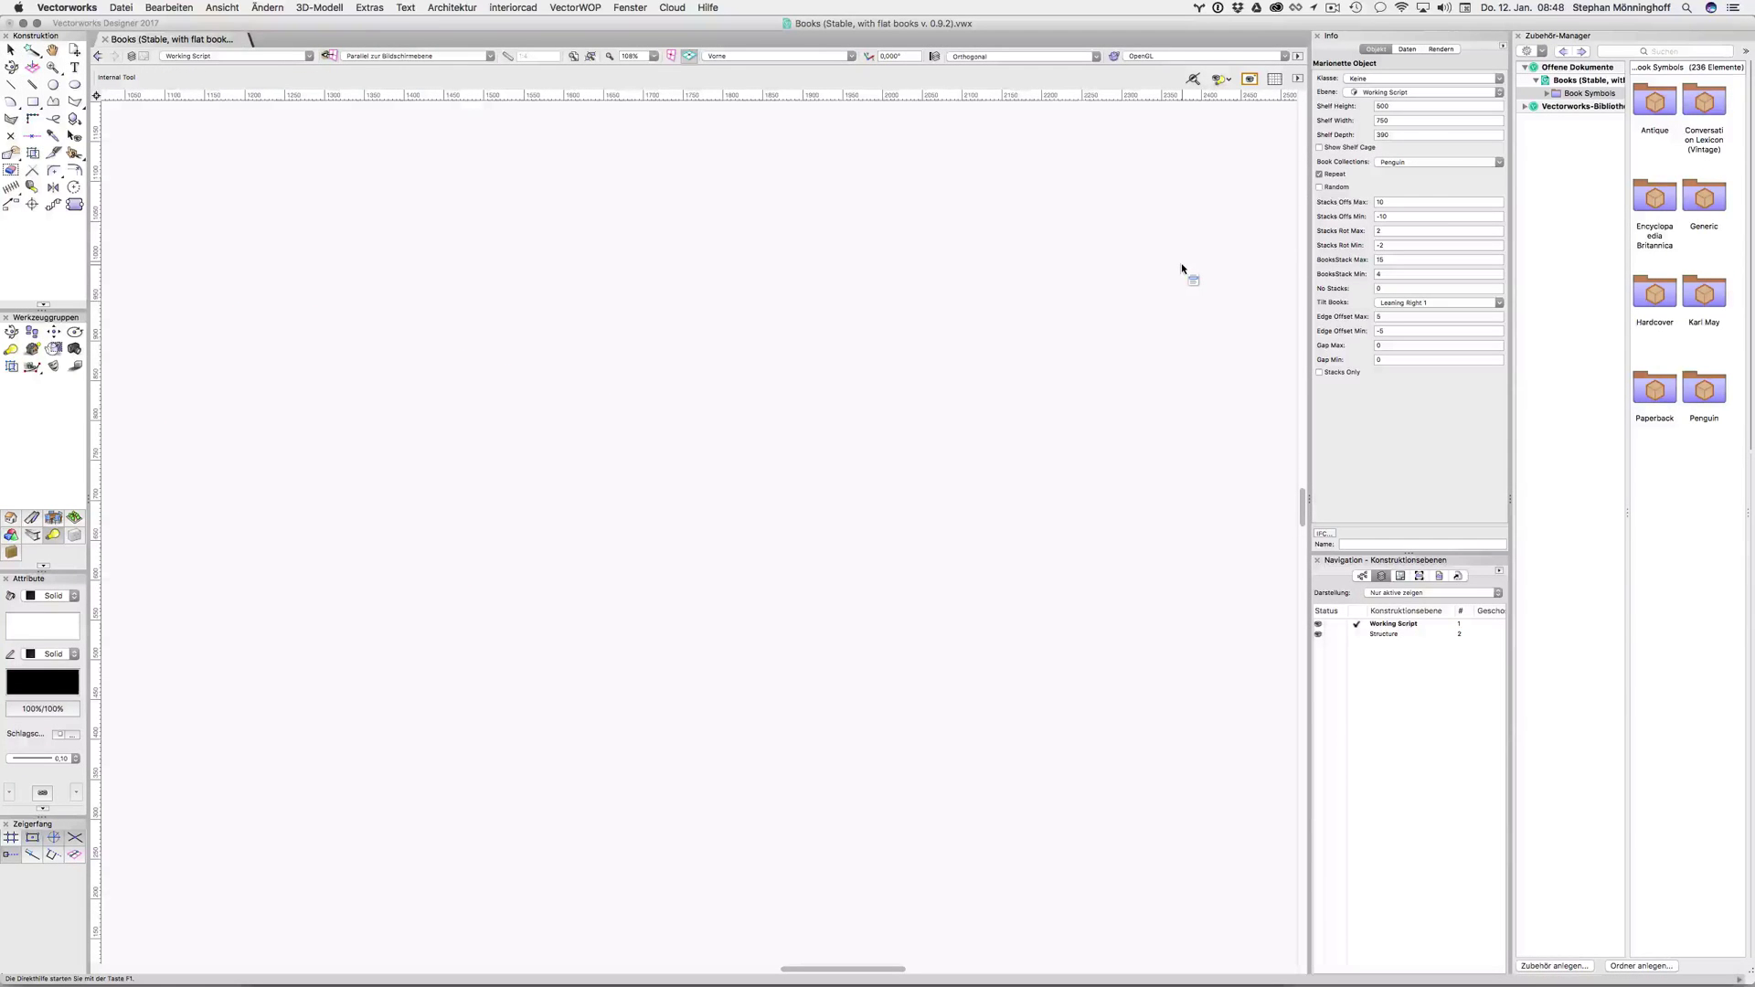
# Step: Zoom to fit the front view, select the book row, and choose Leaning Right 2 tilt
pyautogui.press('super+6')
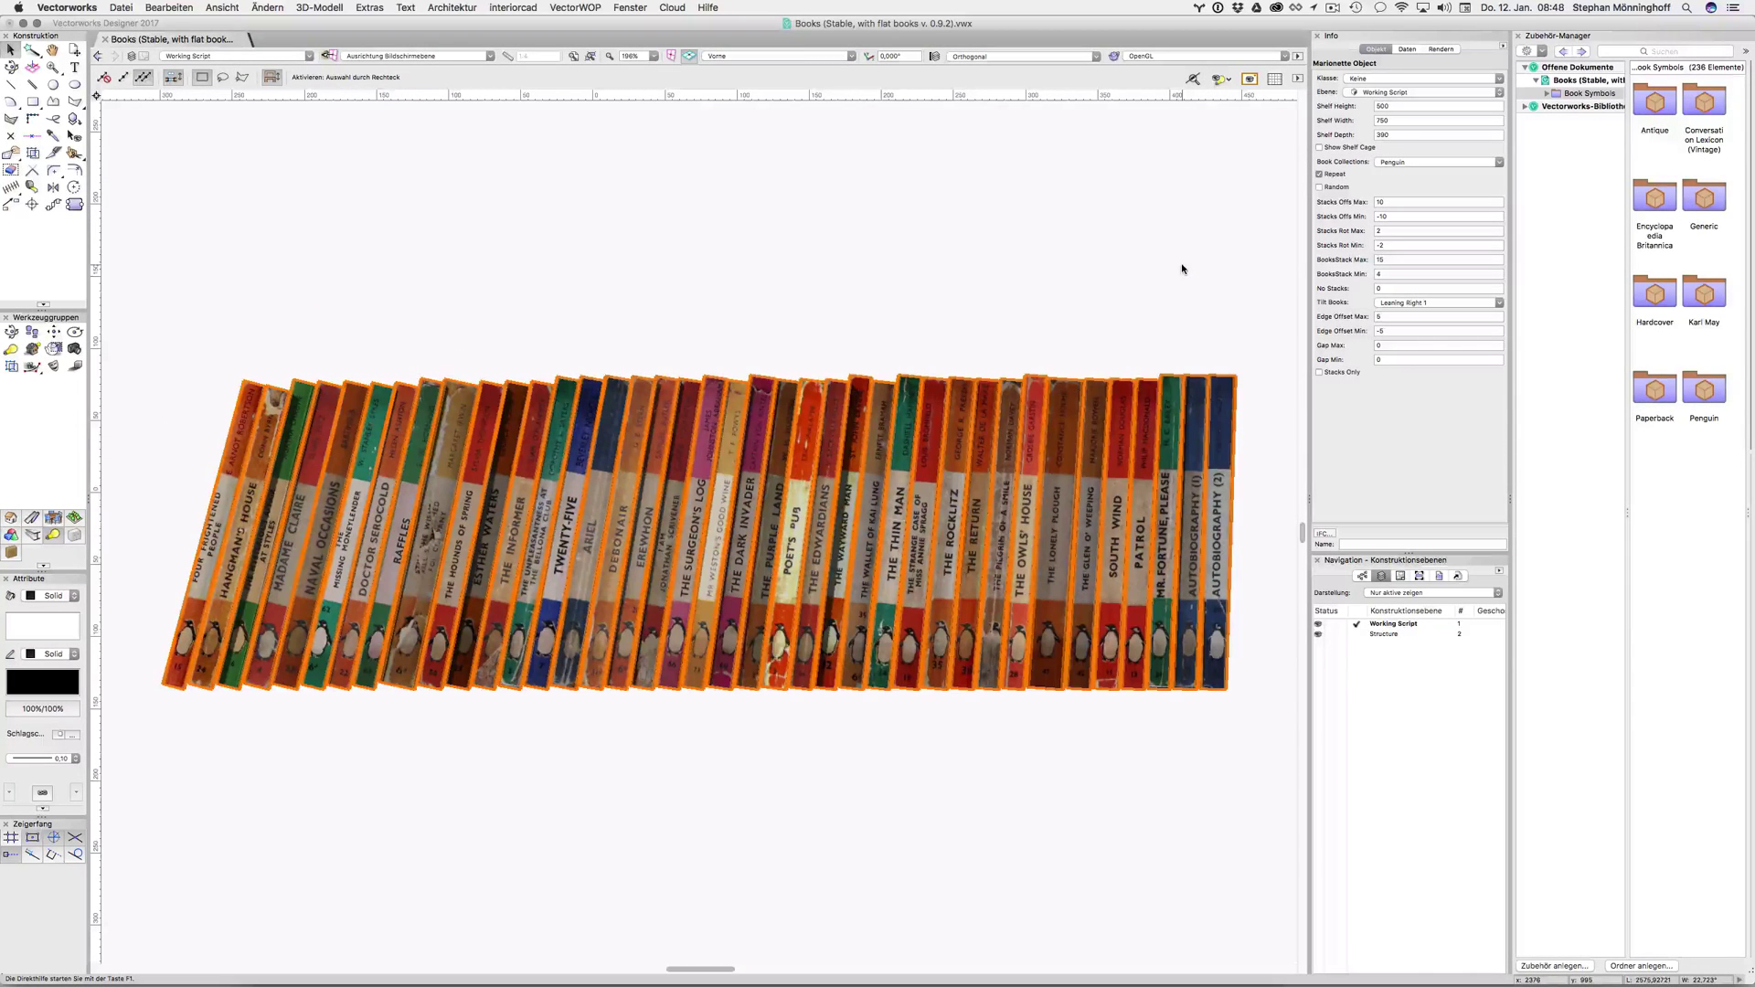
pyautogui.click(967, 293)
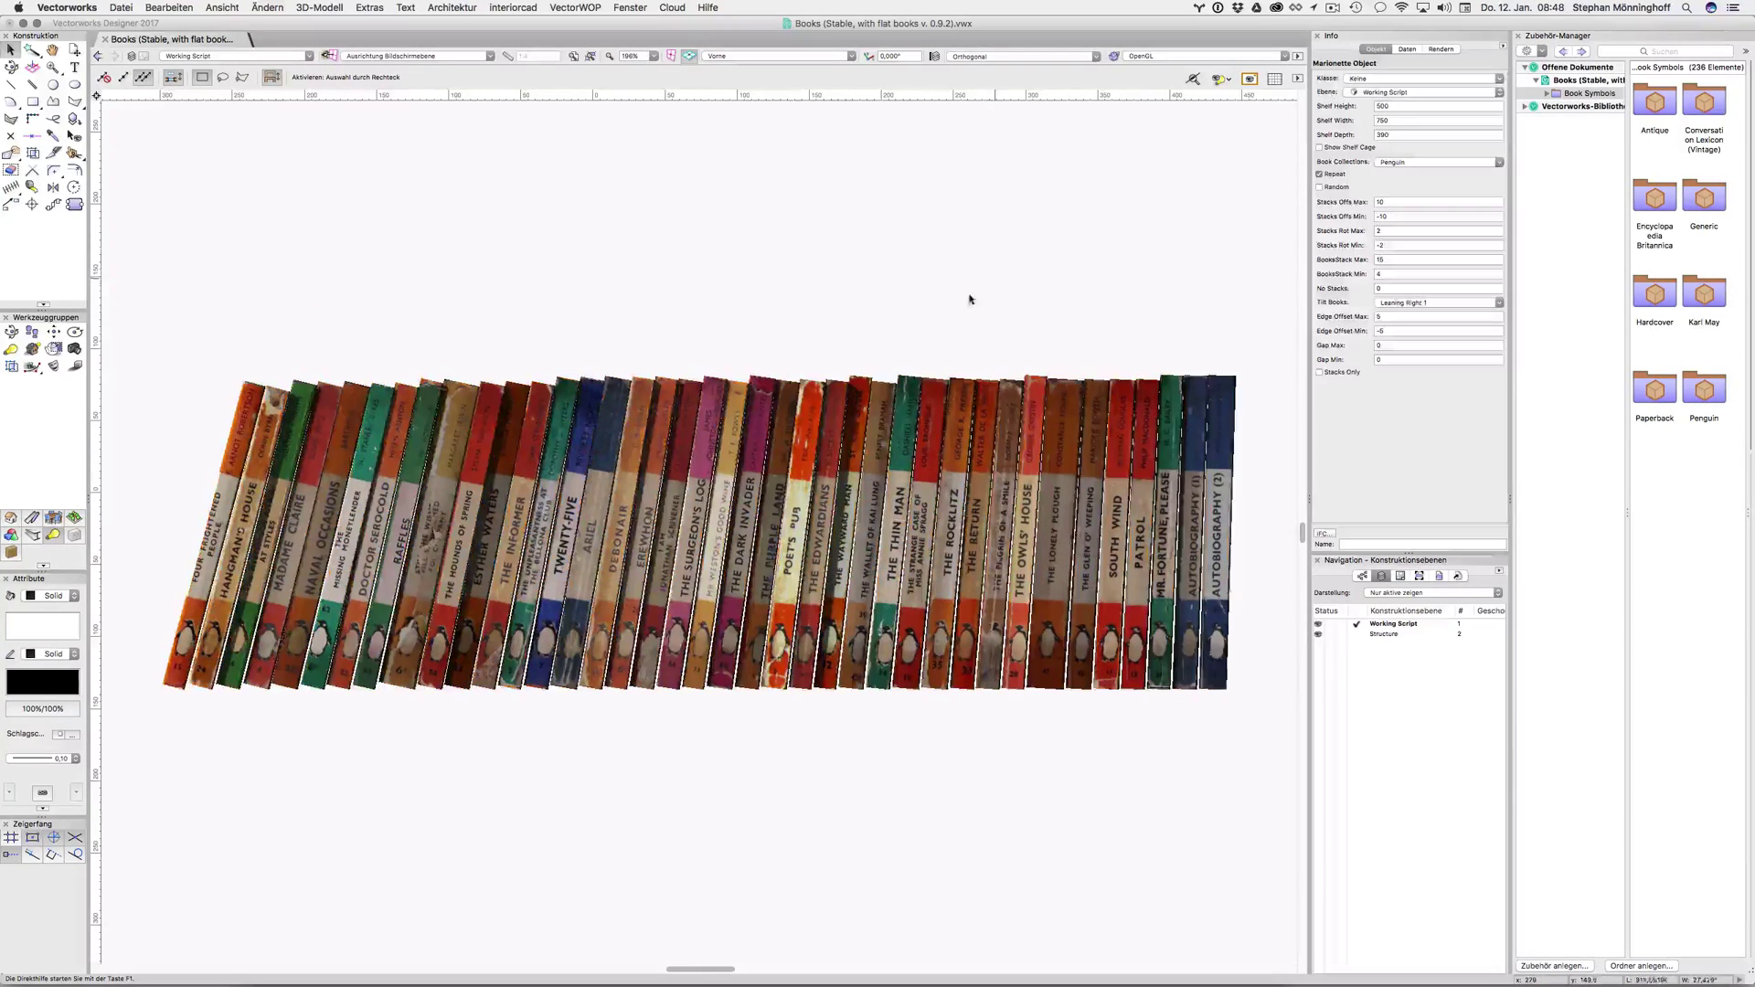
pyautogui.click(847, 219)
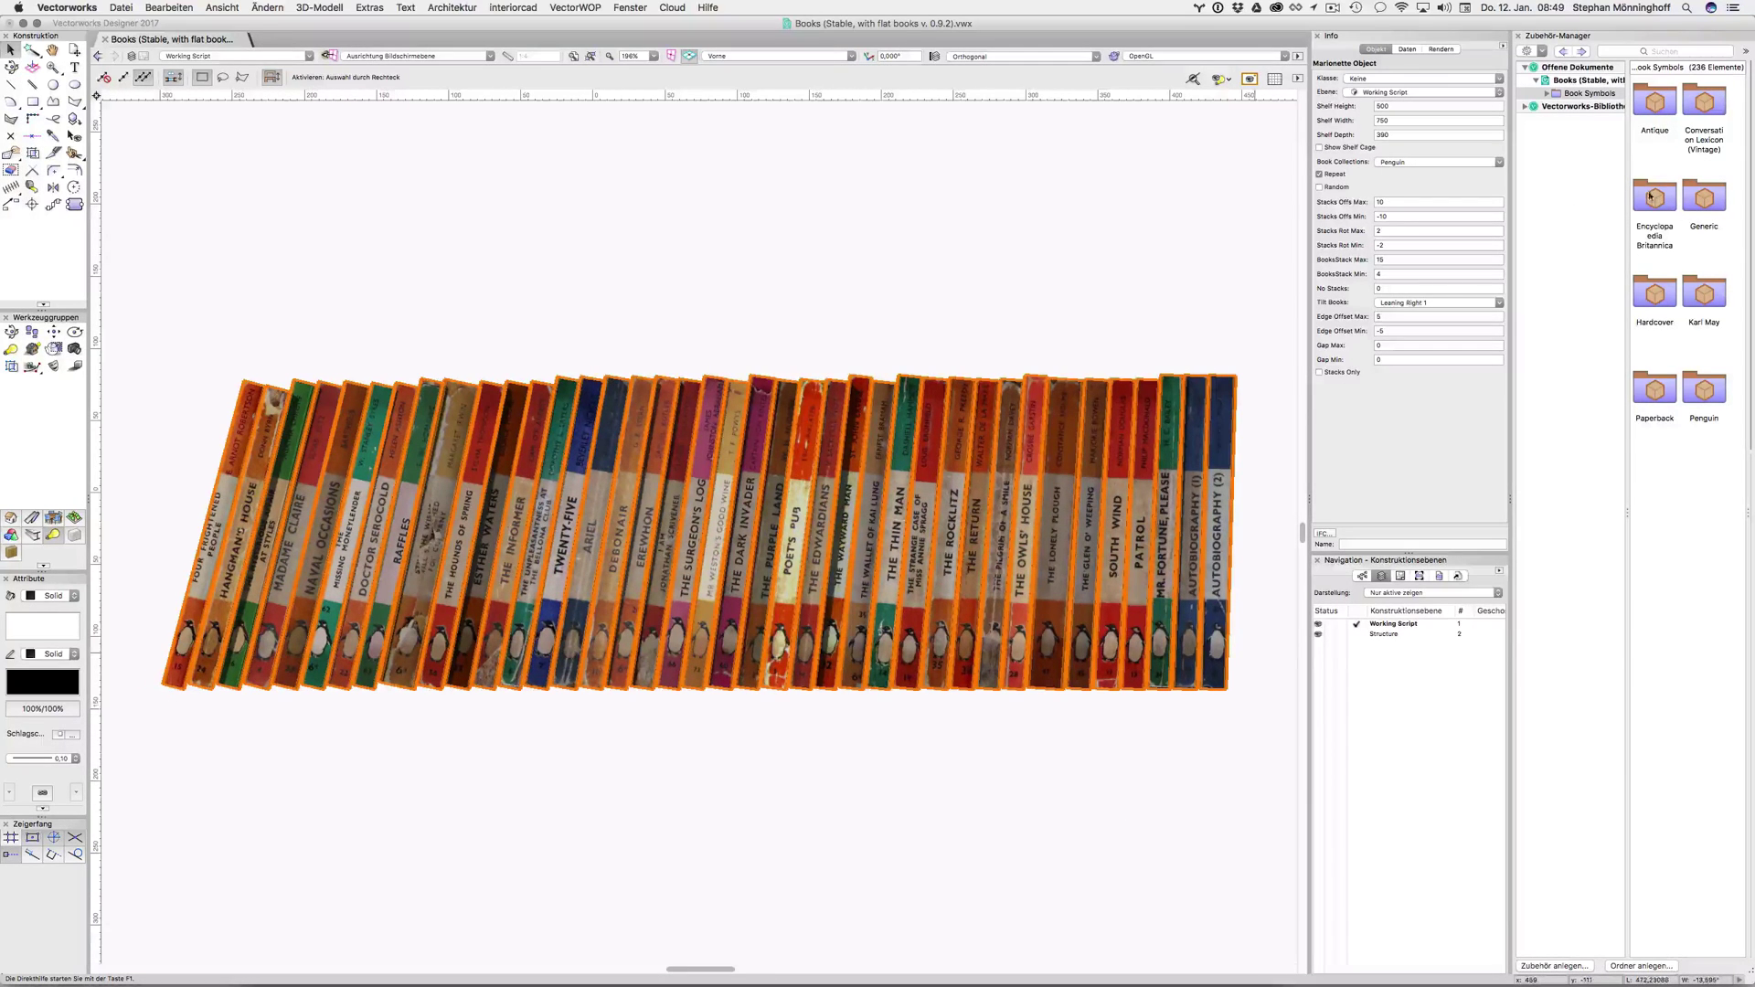
pyautogui.click(1465, 303)
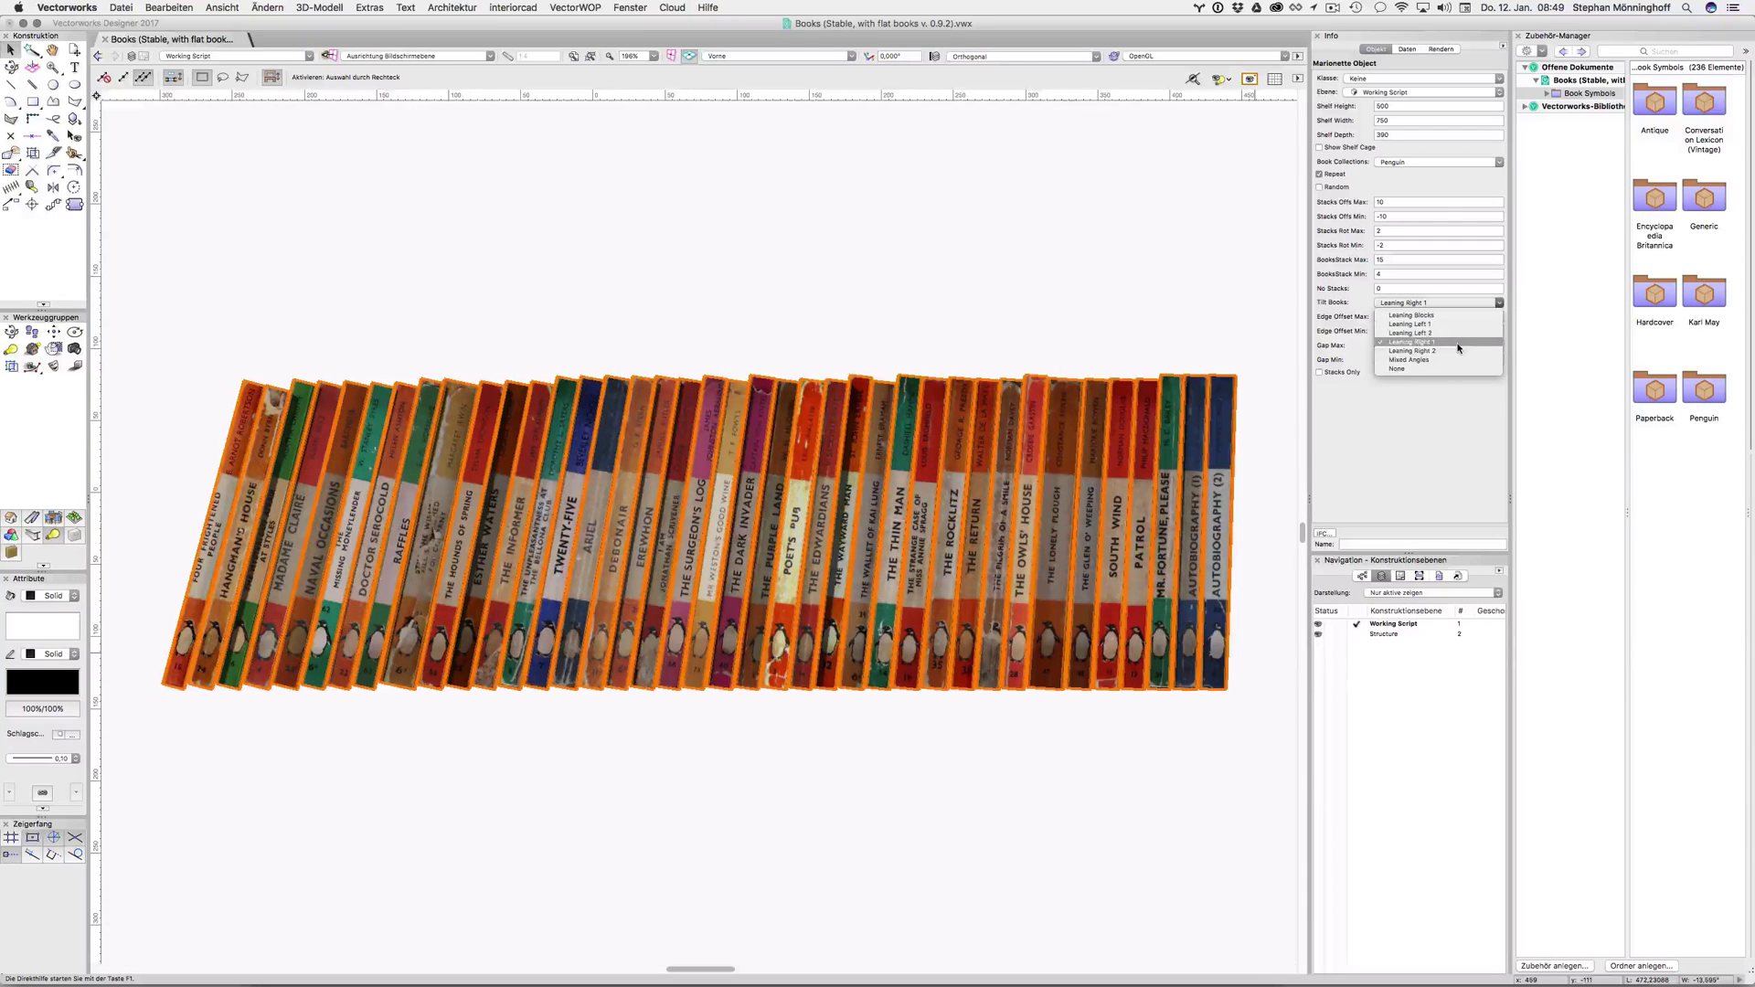
pyautogui.click(1455, 344)
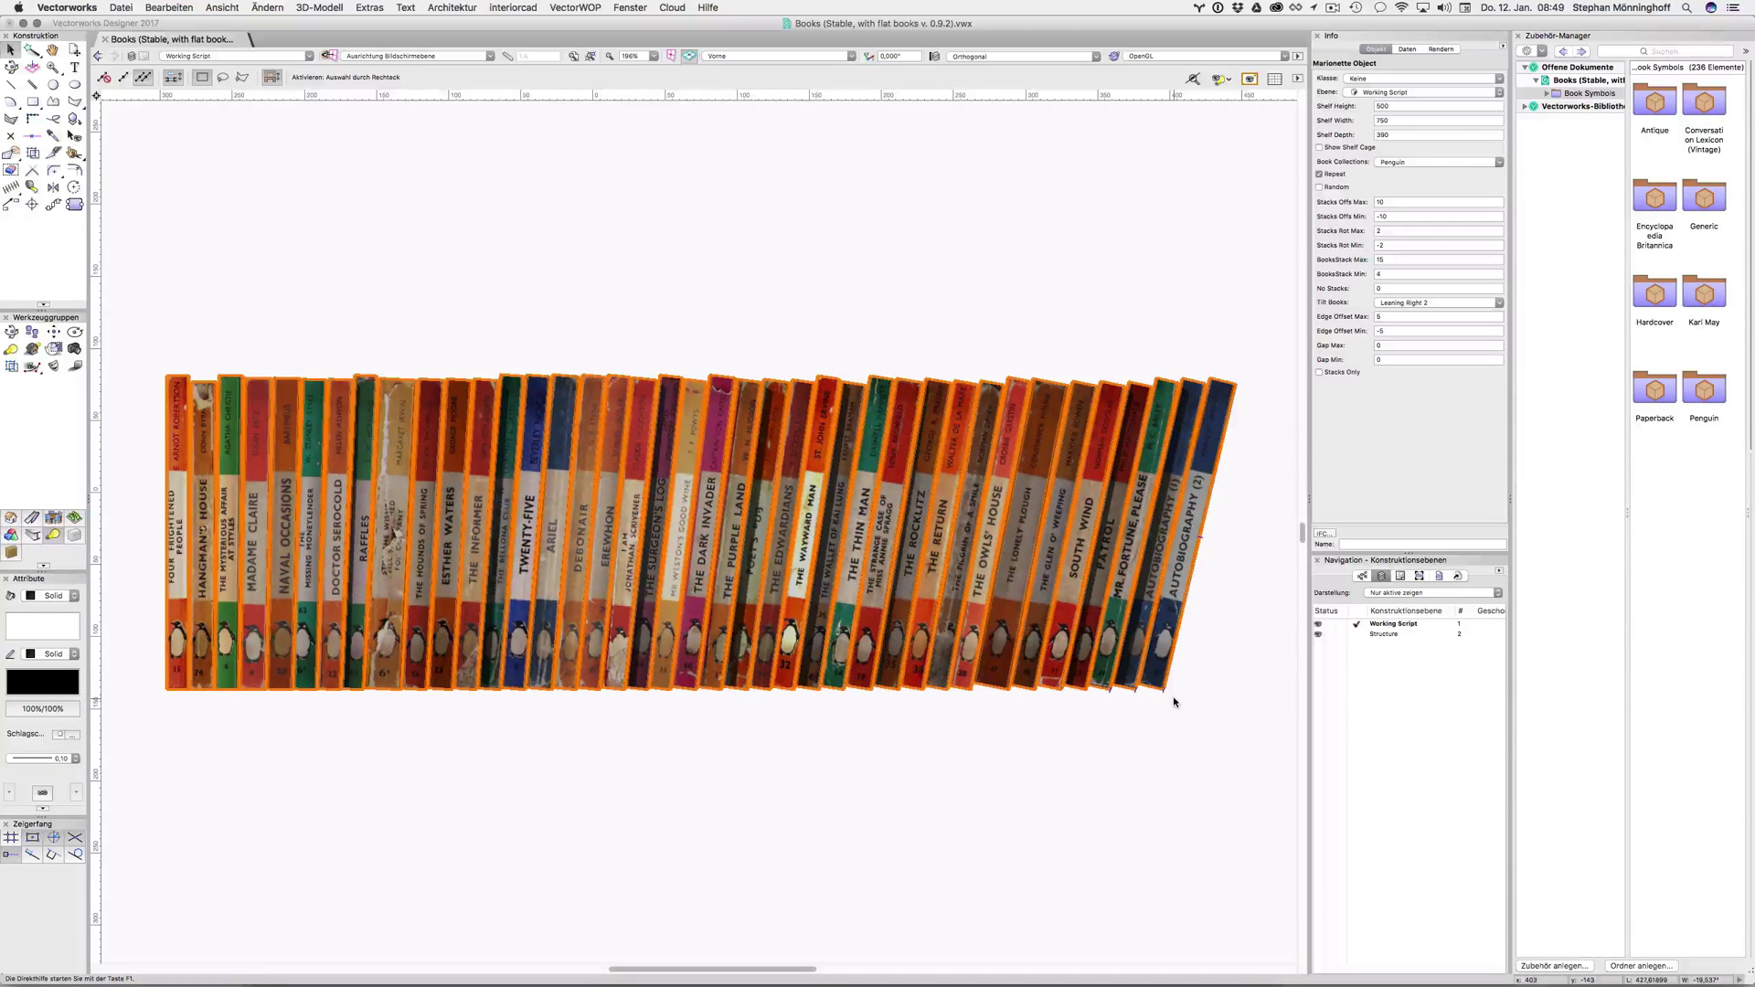
pyautogui.click(1439, 302)
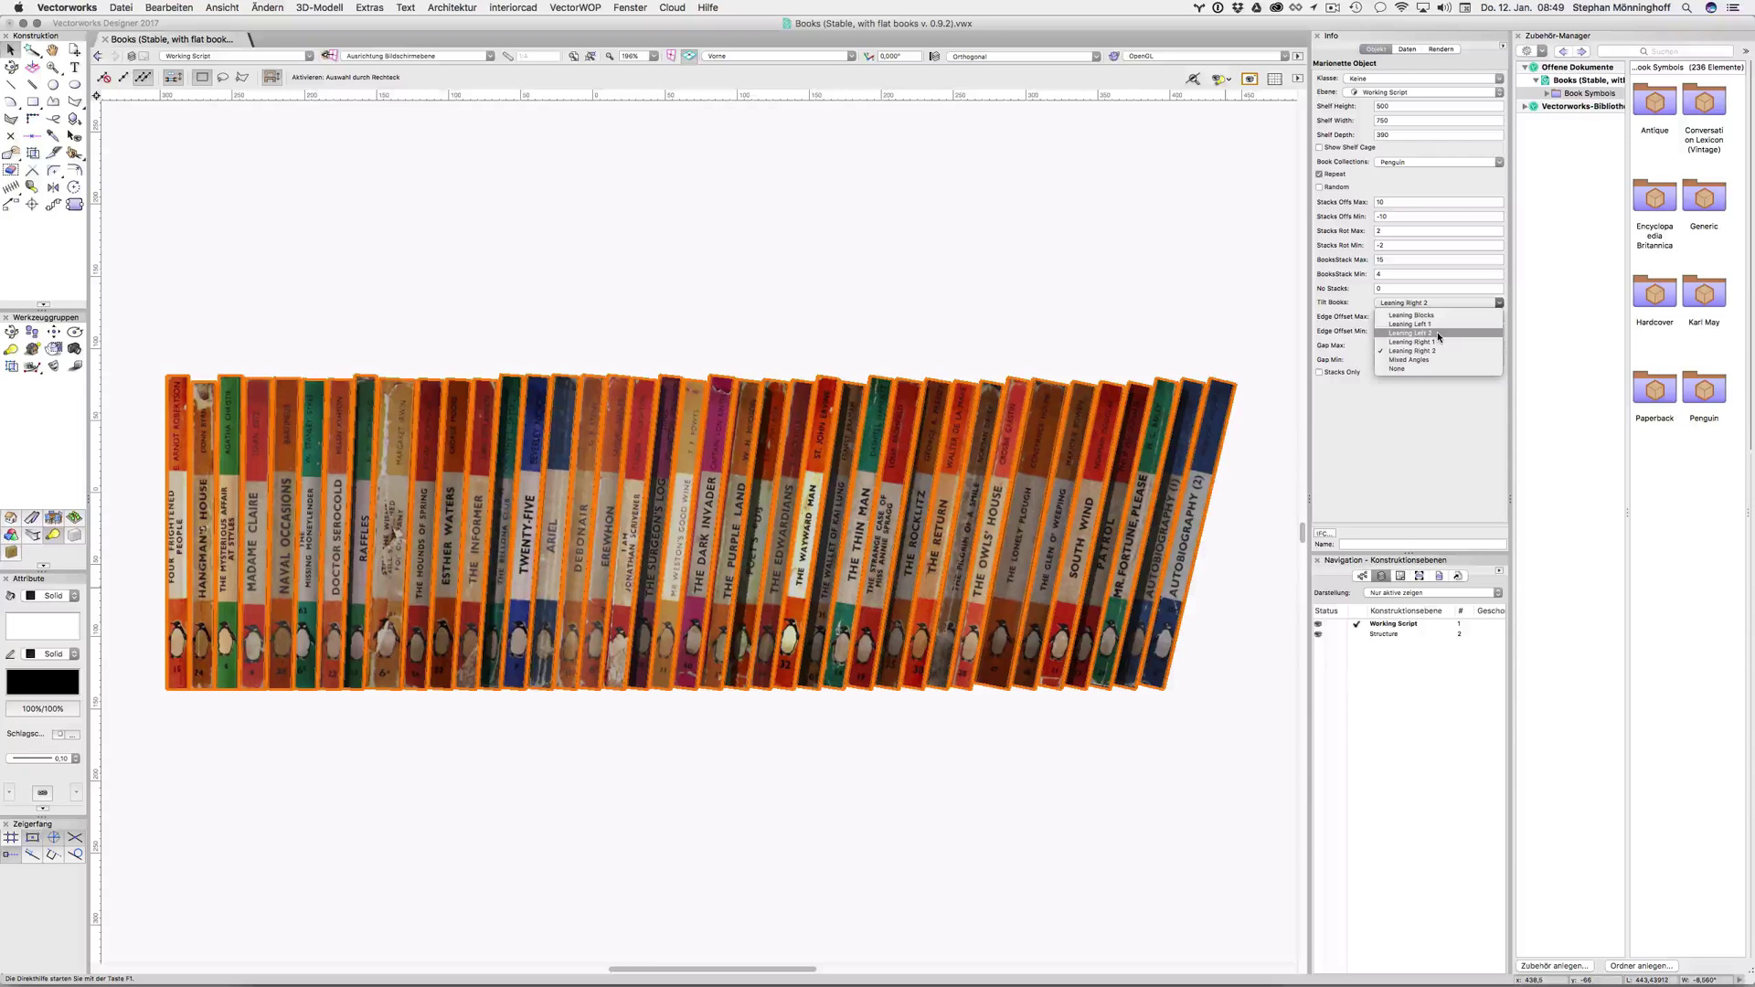
# Step: Reselect the Penguin book row and confirm Leaning Blocks as its Tilt Books setting
pyautogui.click(1440, 361)
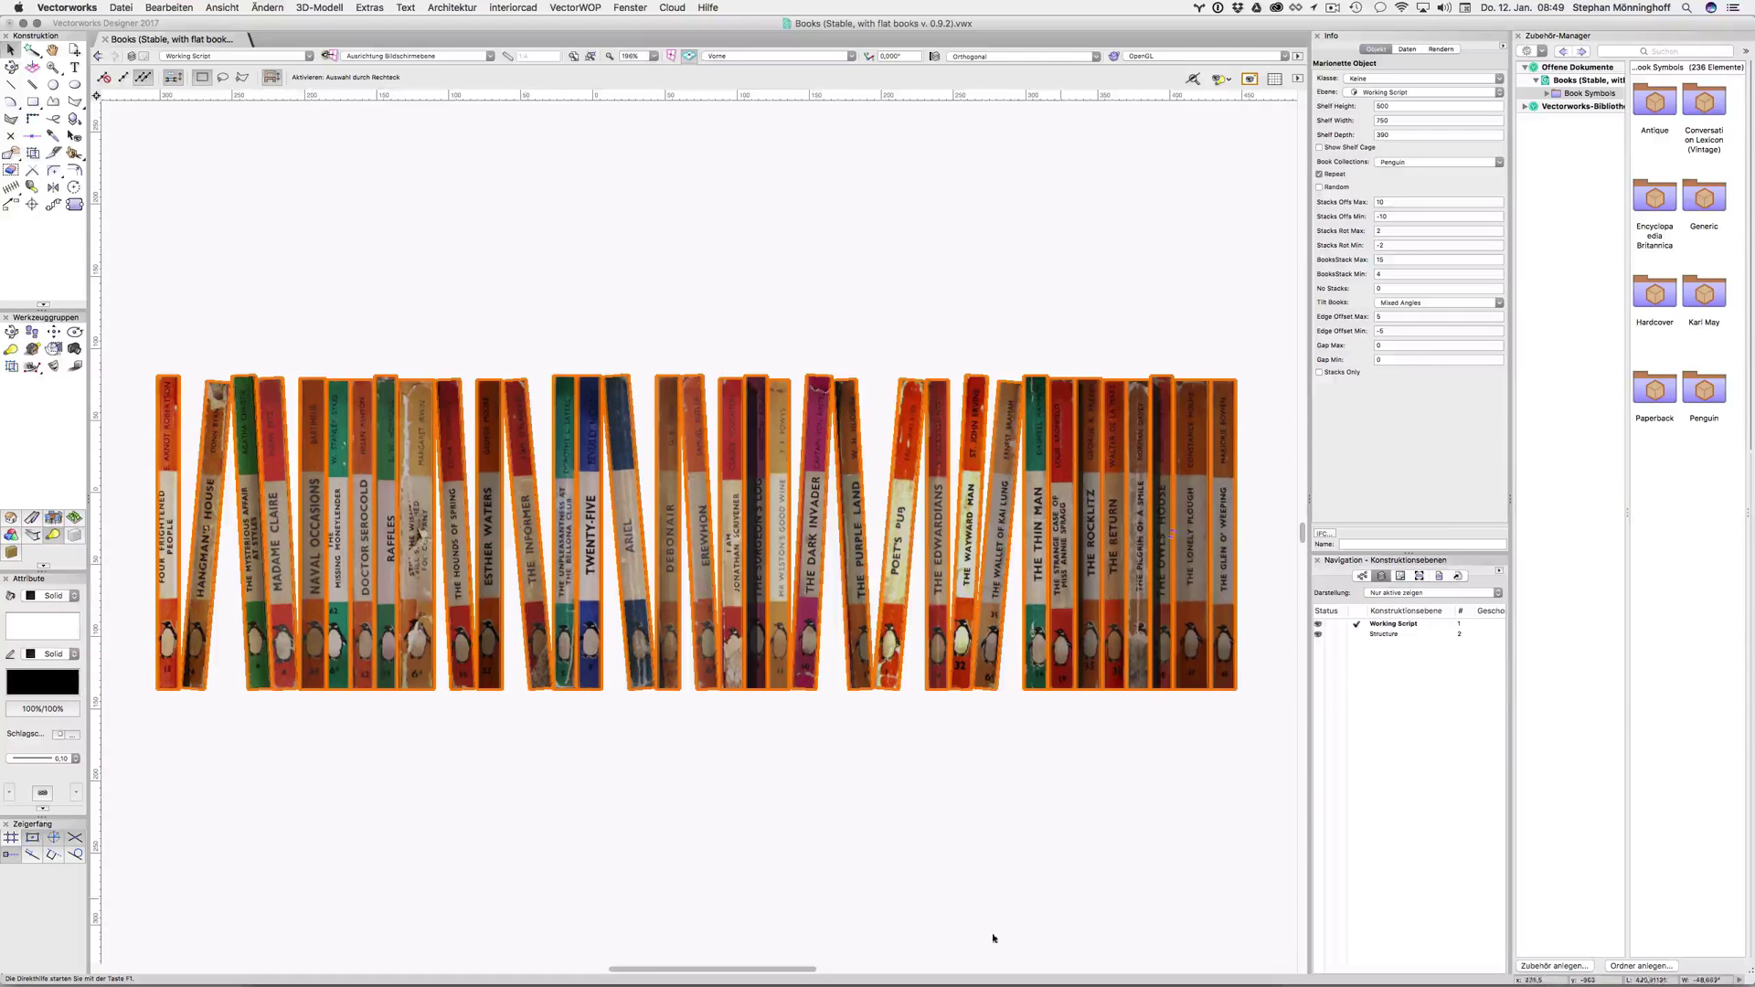
pyautogui.click(999, 859)
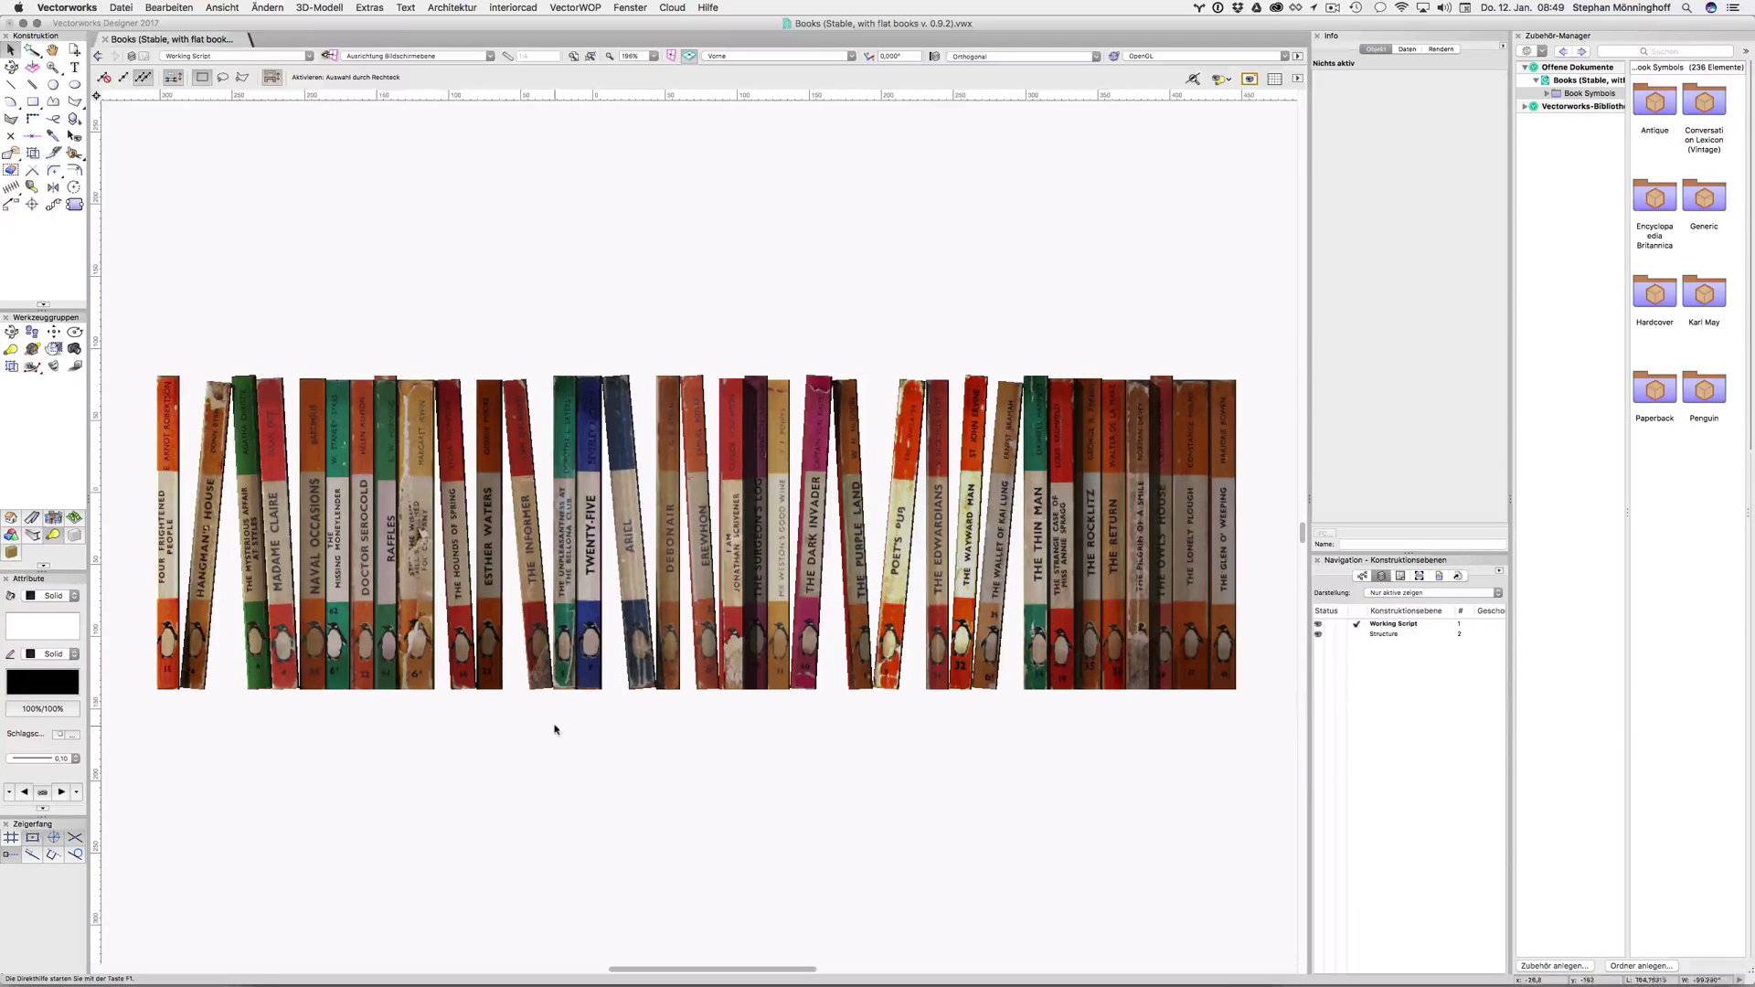
pyautogui.click(576, 672)
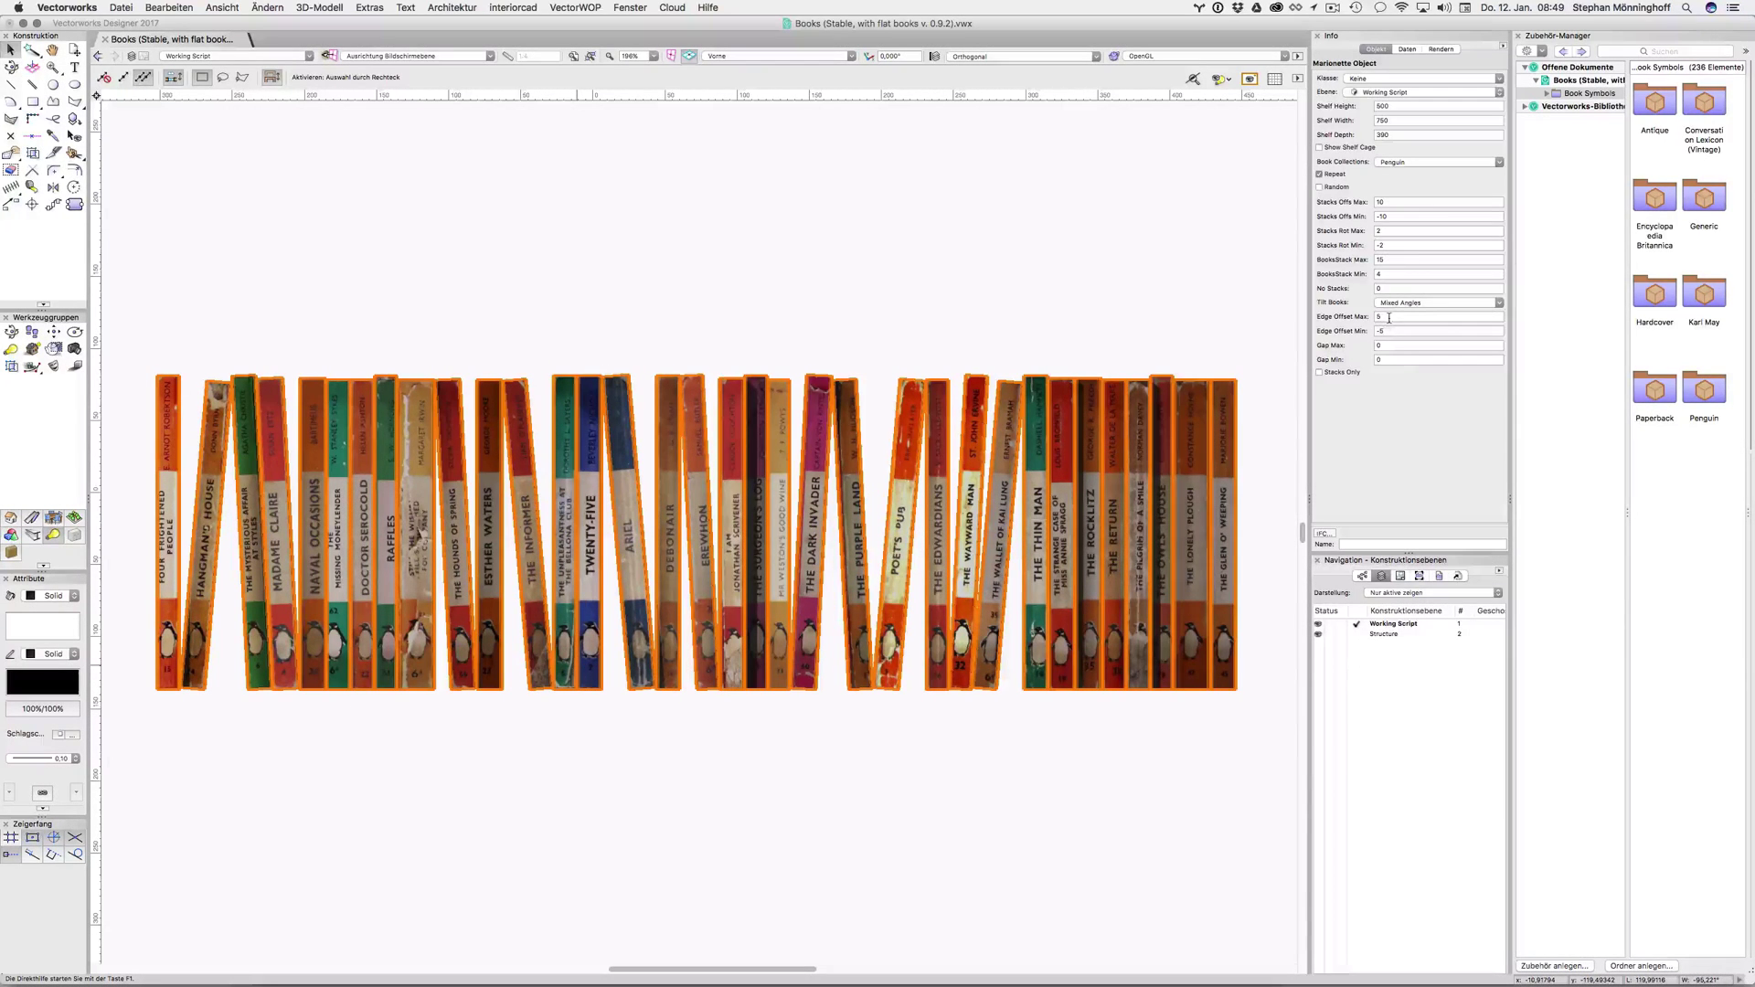
pyautogui.click(1428, 304)
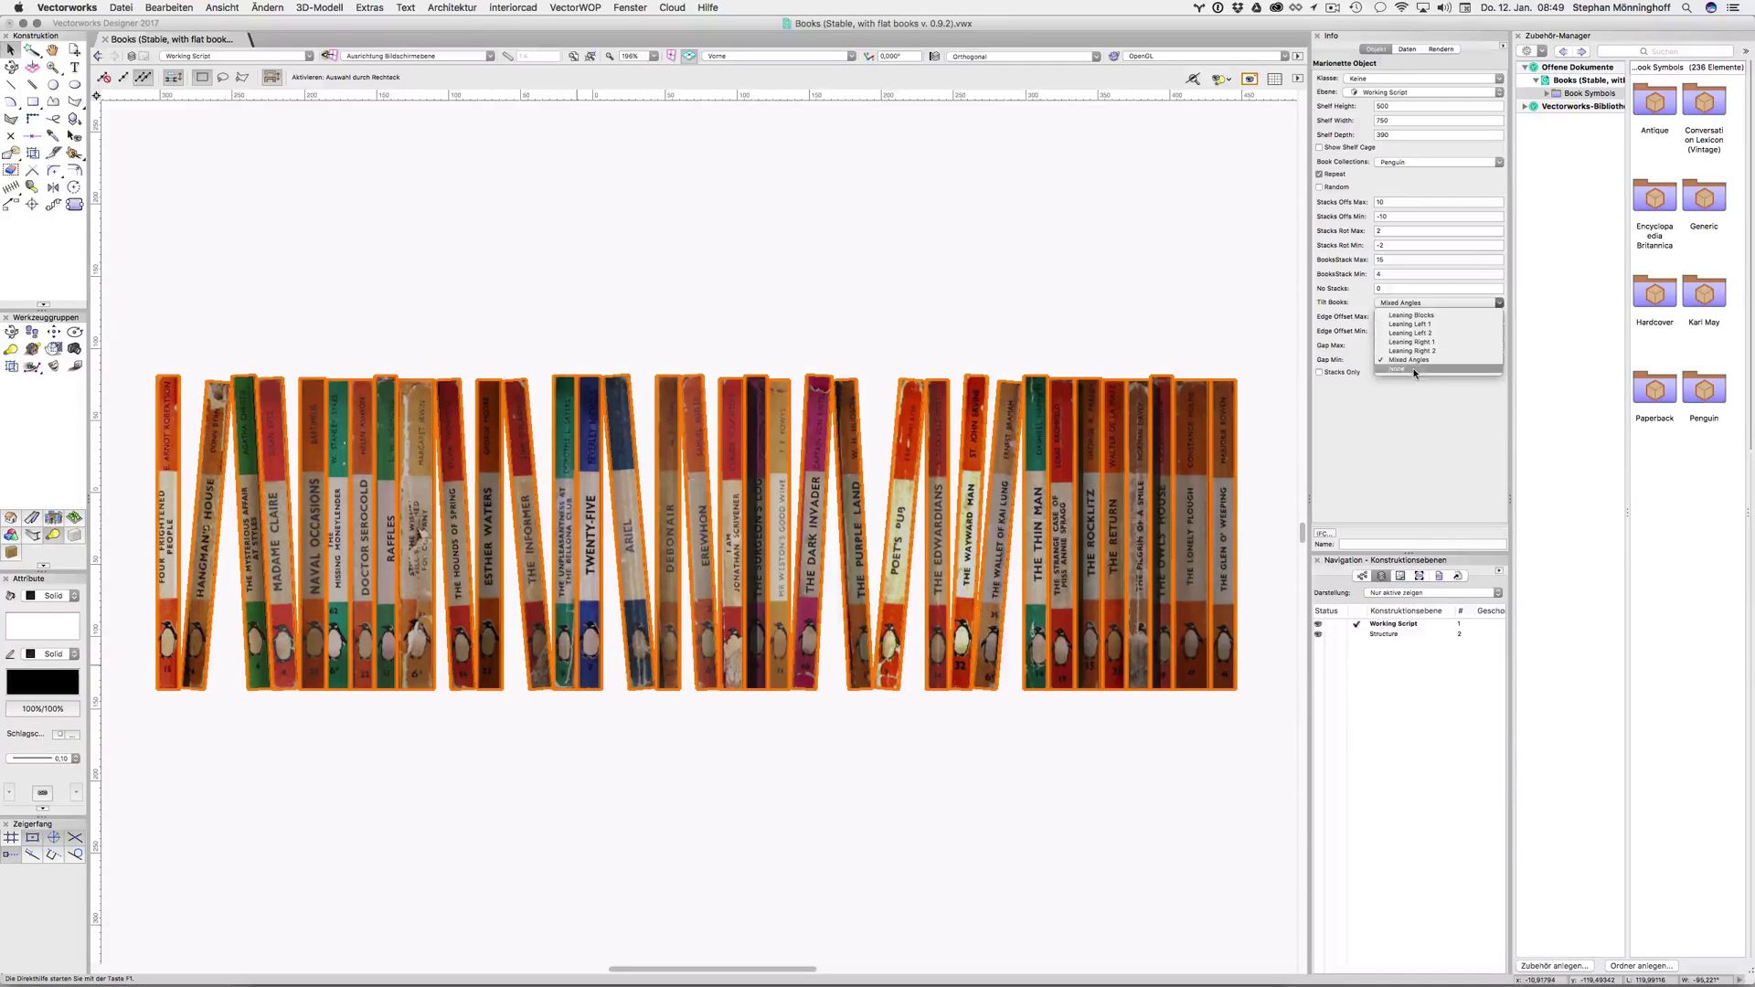
pyautogui.press('Escape')
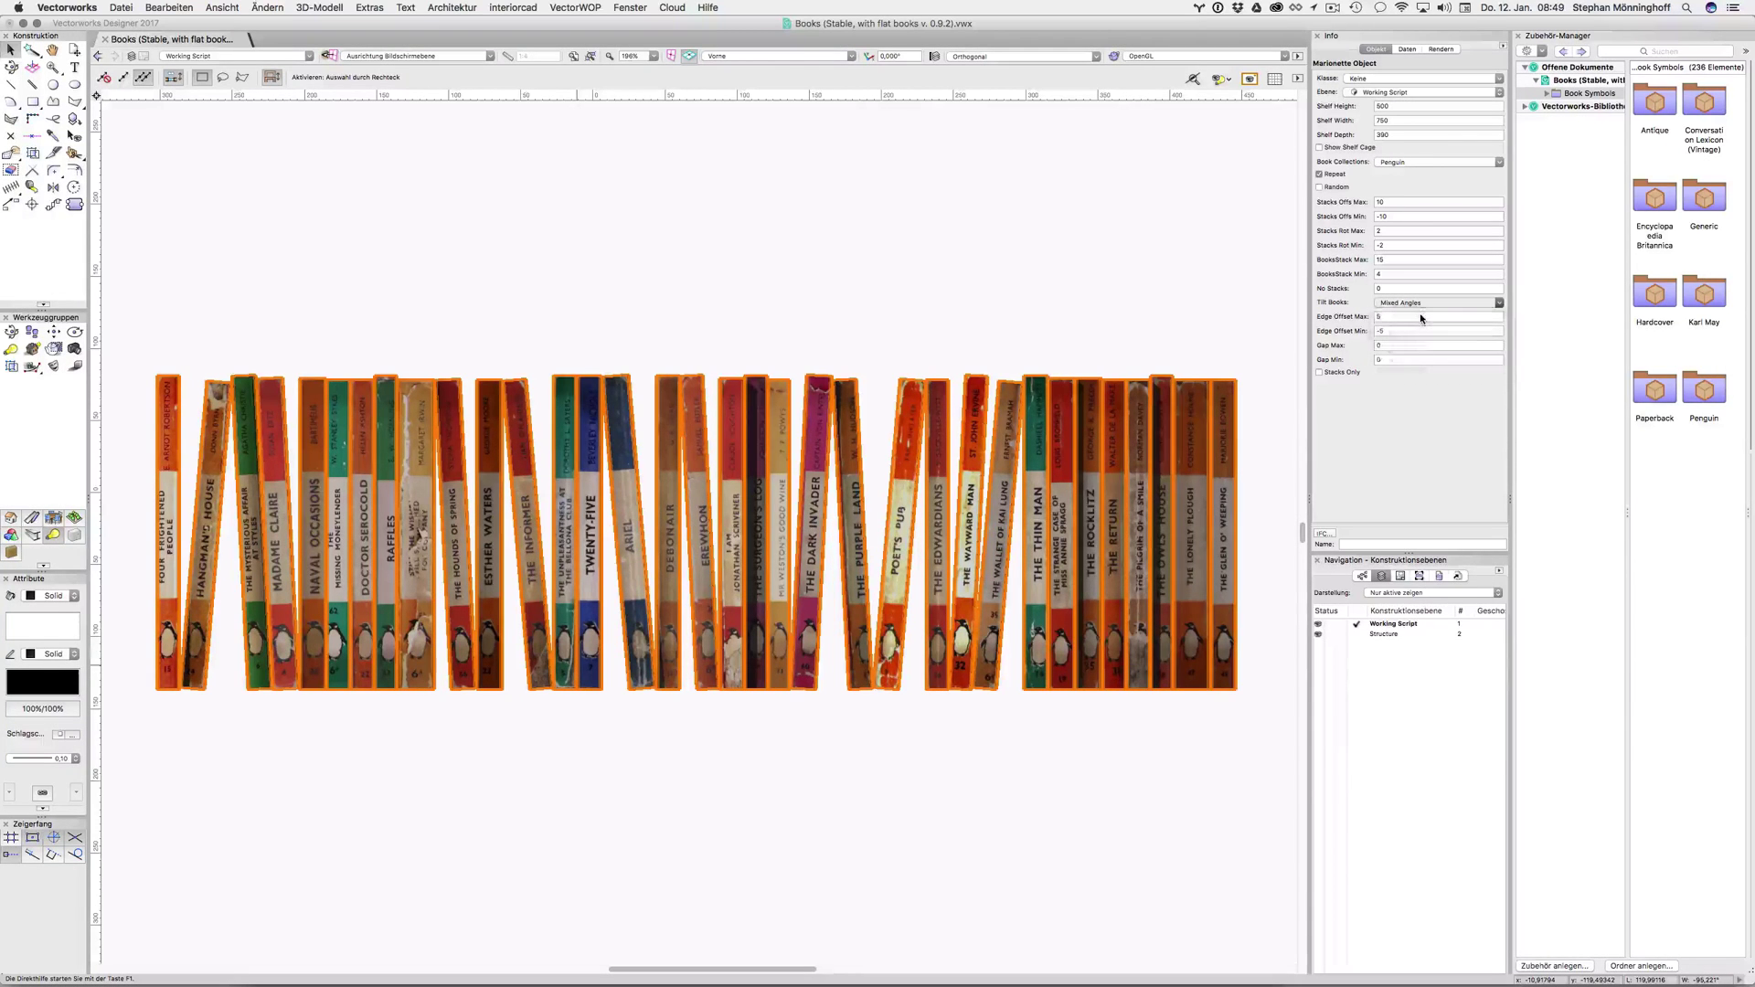
pyautogui.click(1418, 311)
pyautogui.click(1421, 315)
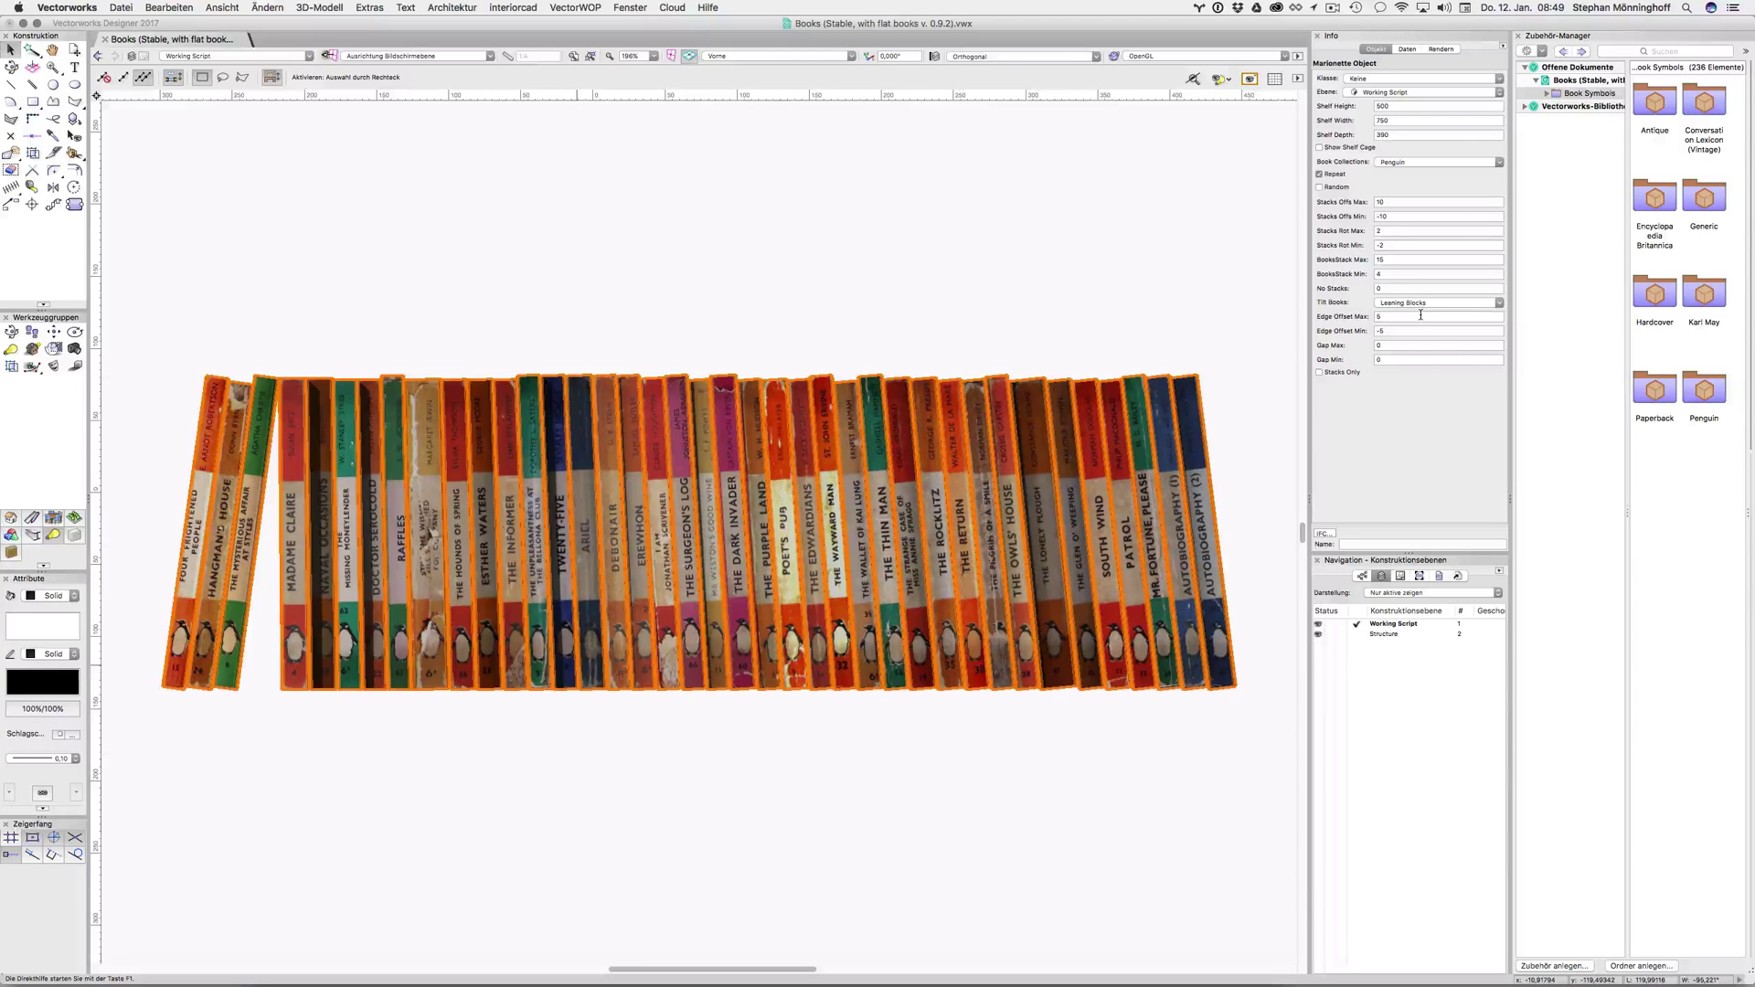
pyautogui.click(1426, 302)
pyautogui.click(1429, 316)
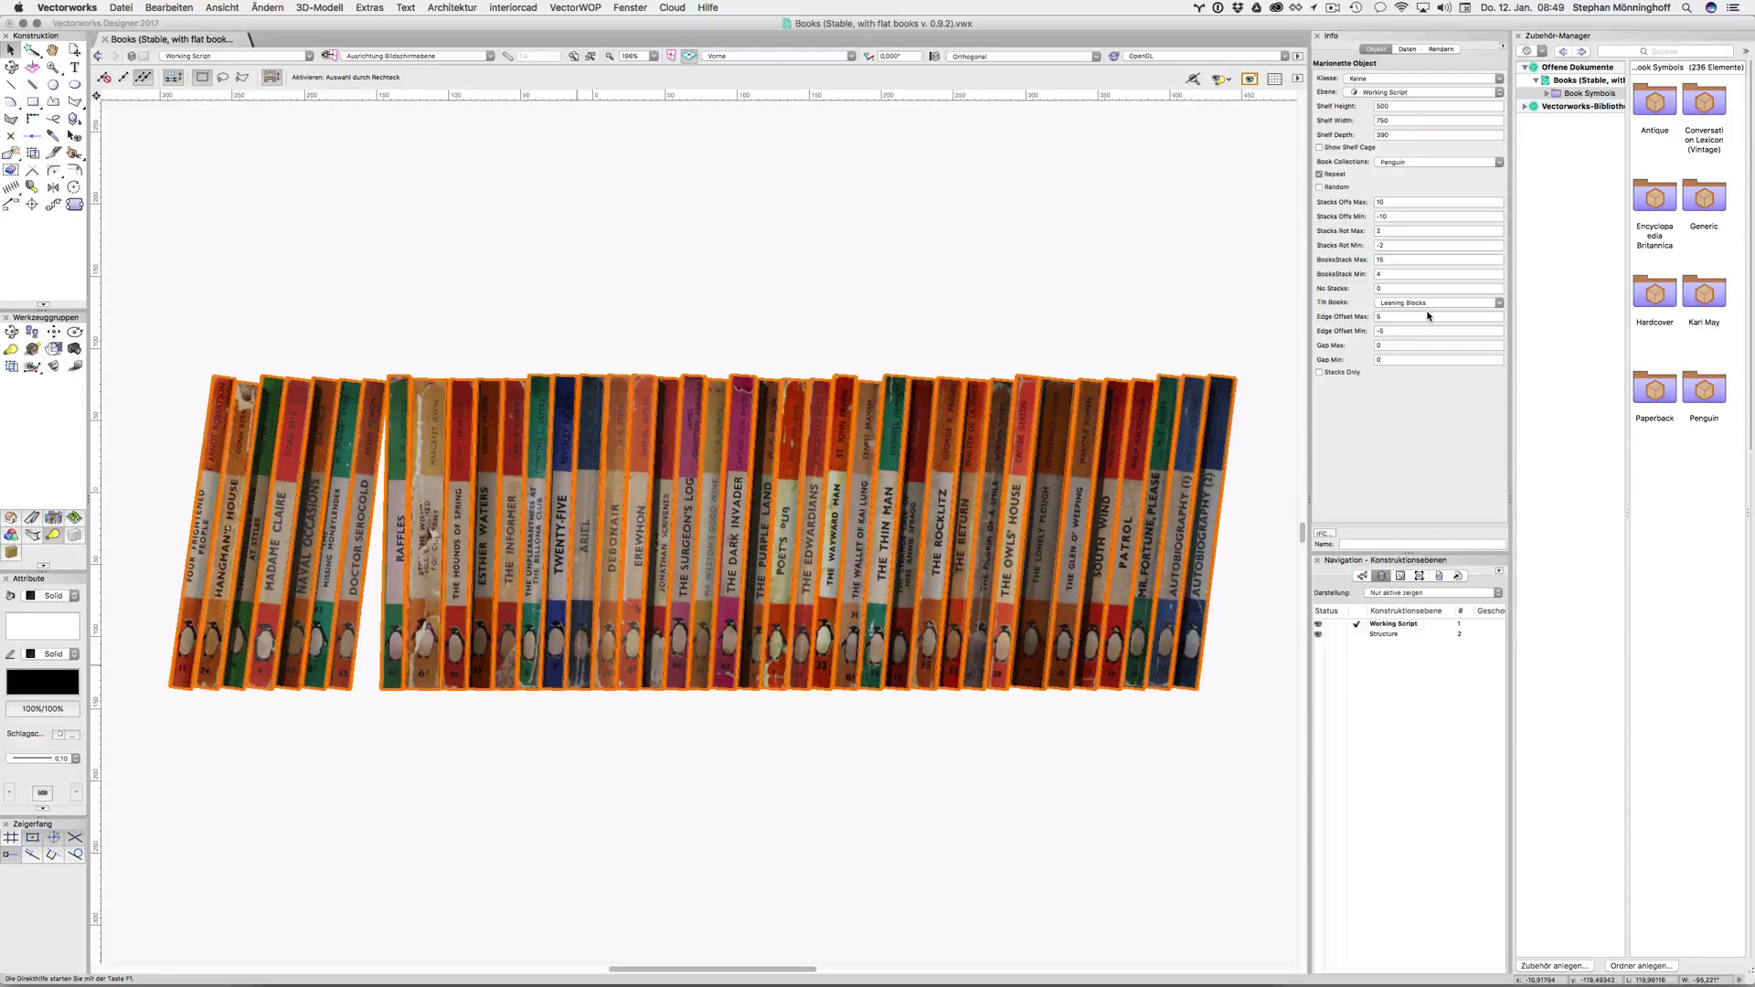
# Step: Reapply the Leaning Blocks tilt to reshuffle the Penguin books, then reselect the bookshelf object
pyautogui.click(1427, 303)
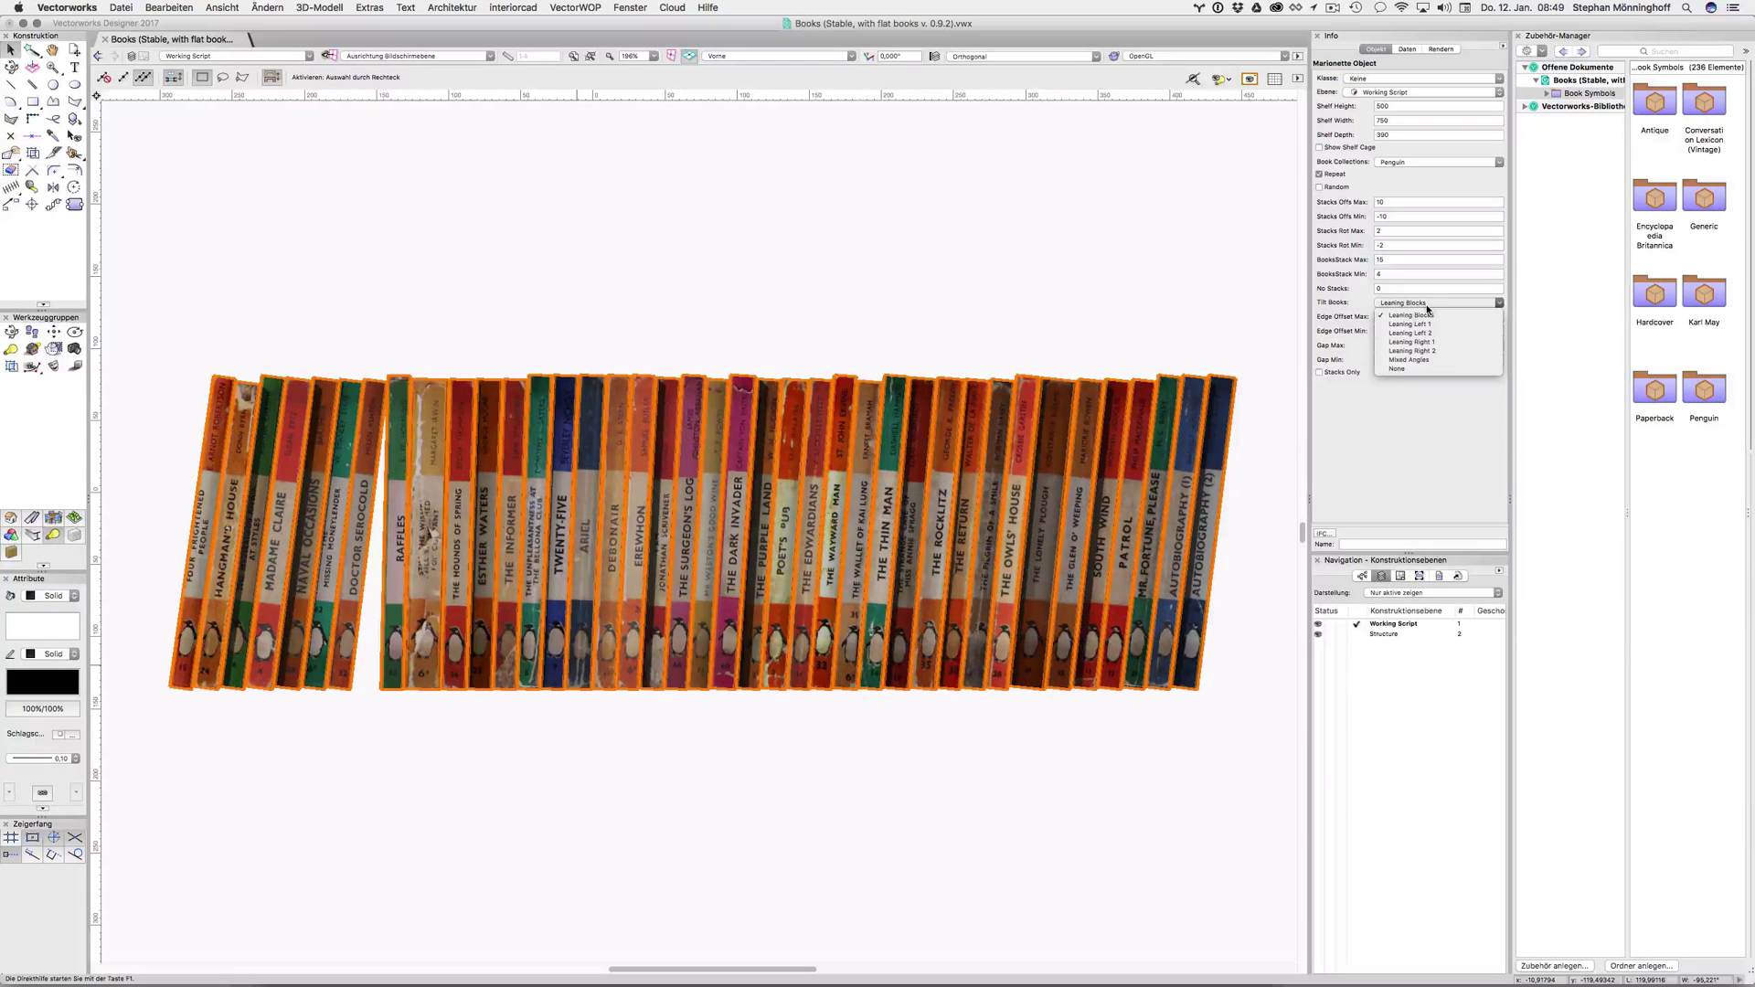
pyautogui.click(1422, 318)
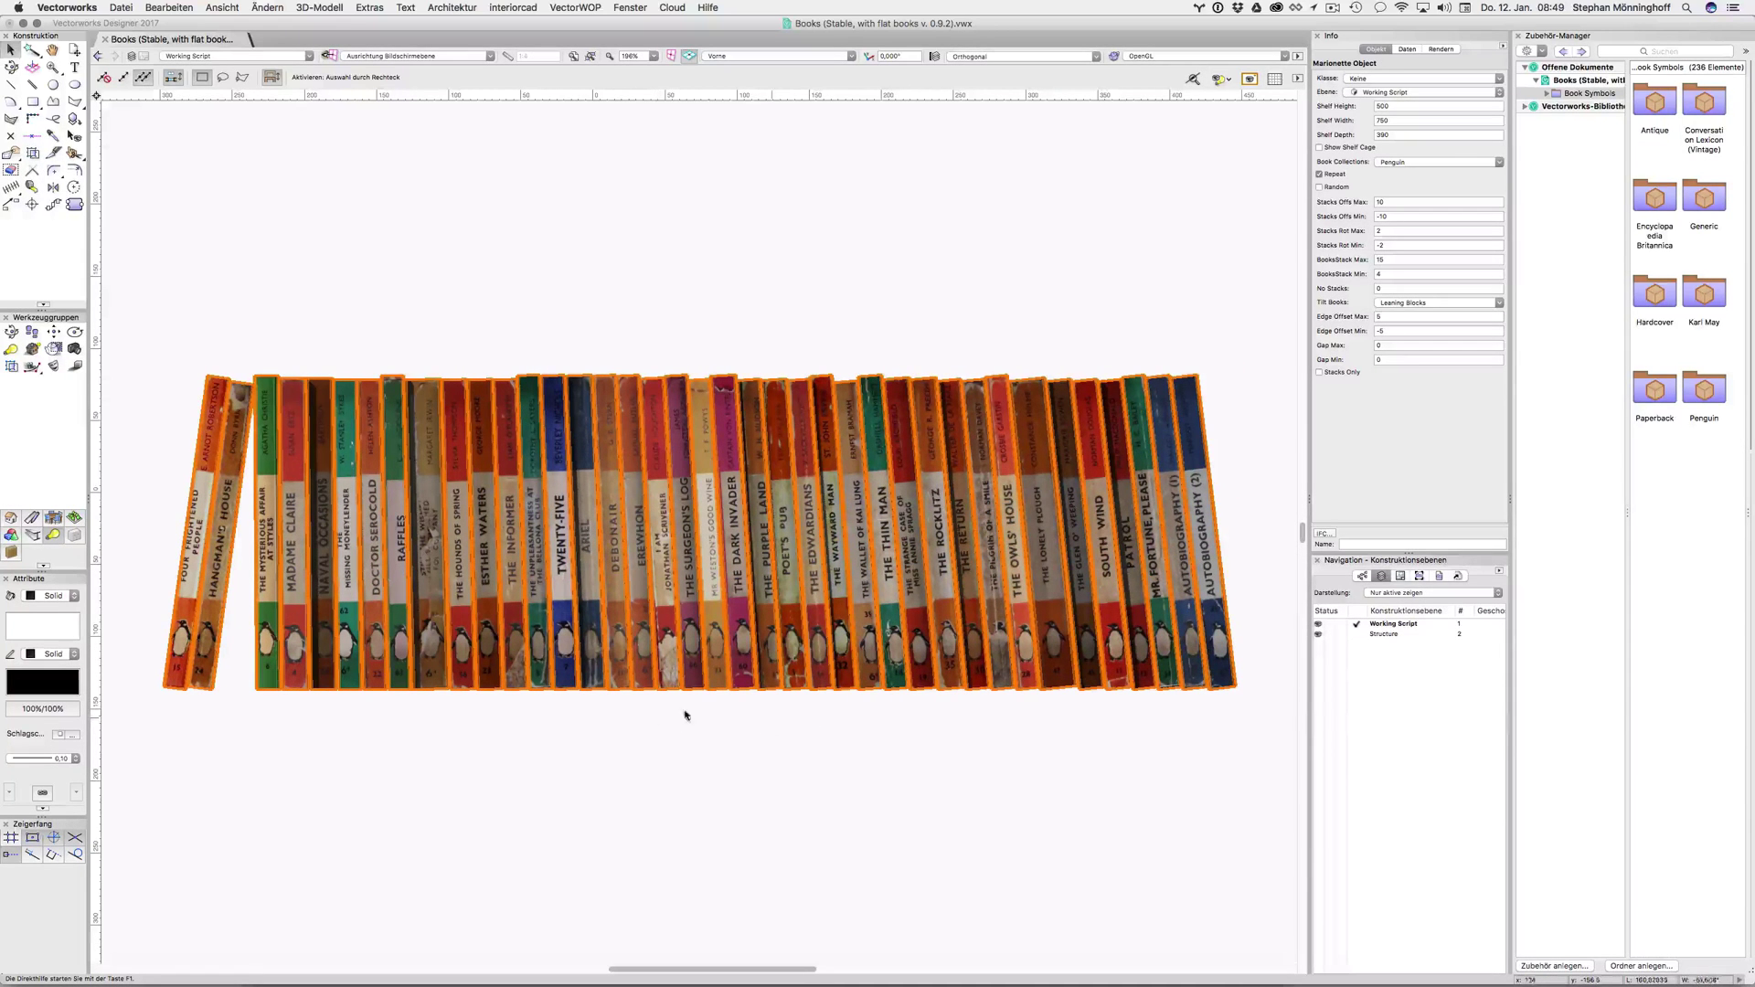
pyautogui.click(622, 707)
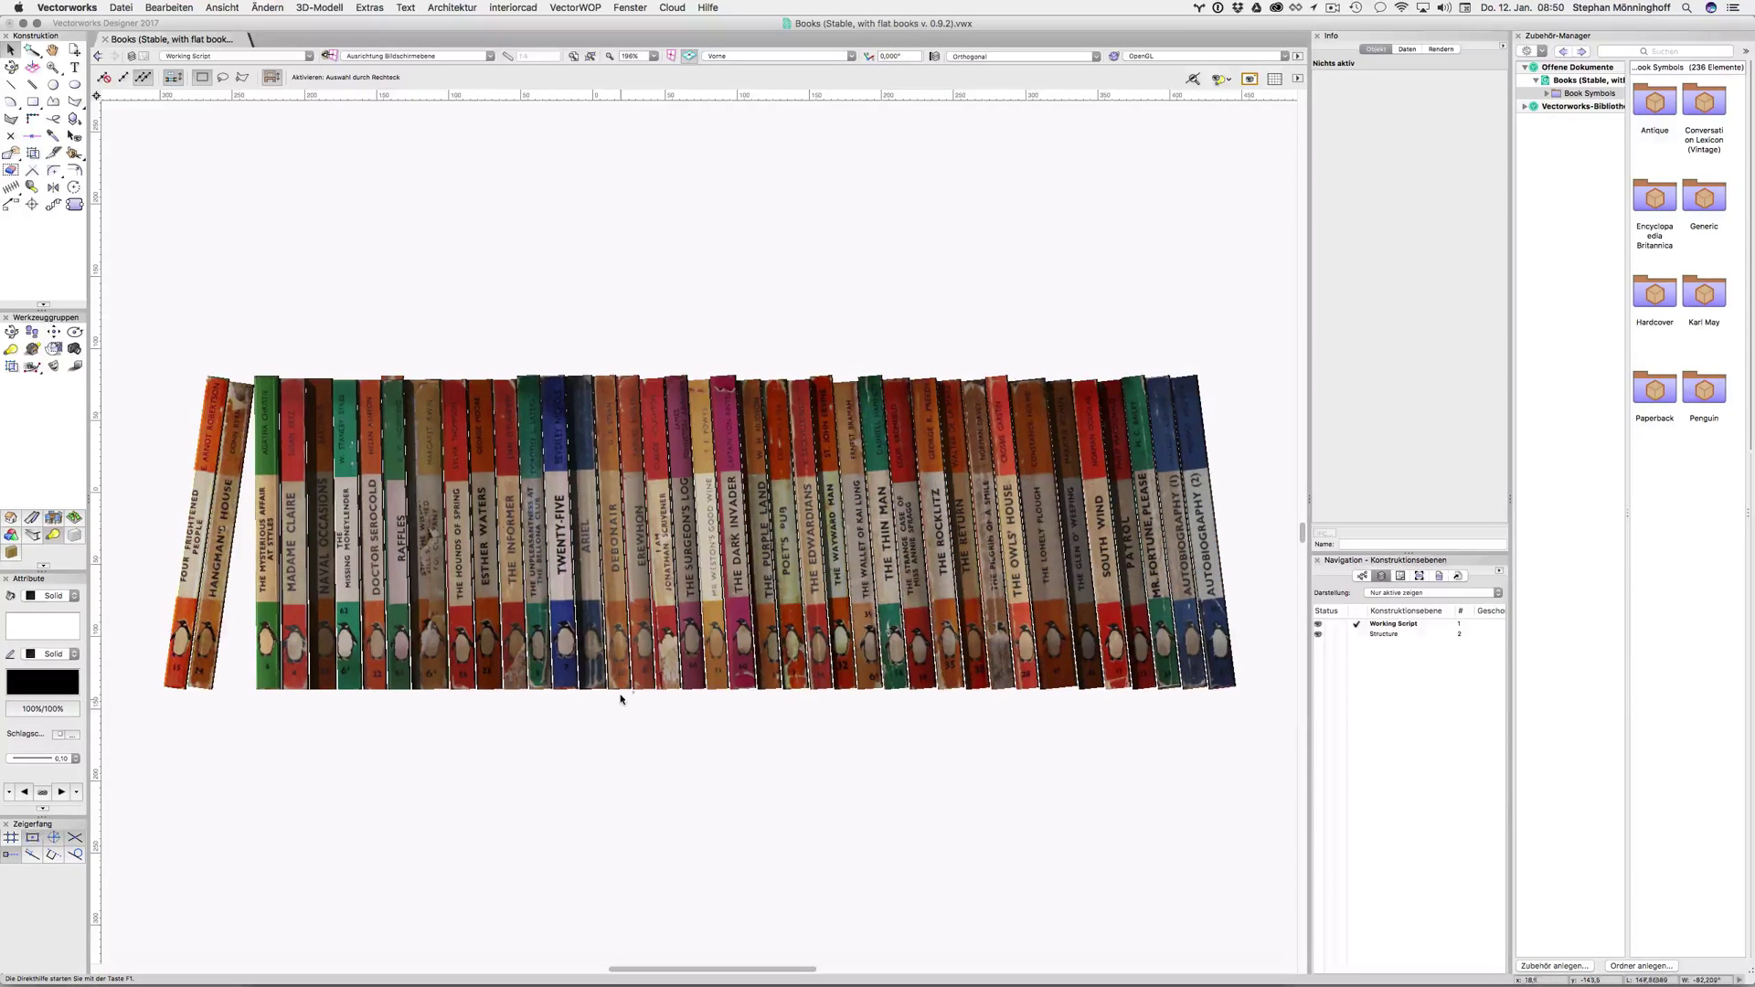
pyautogui.click(455, 714)
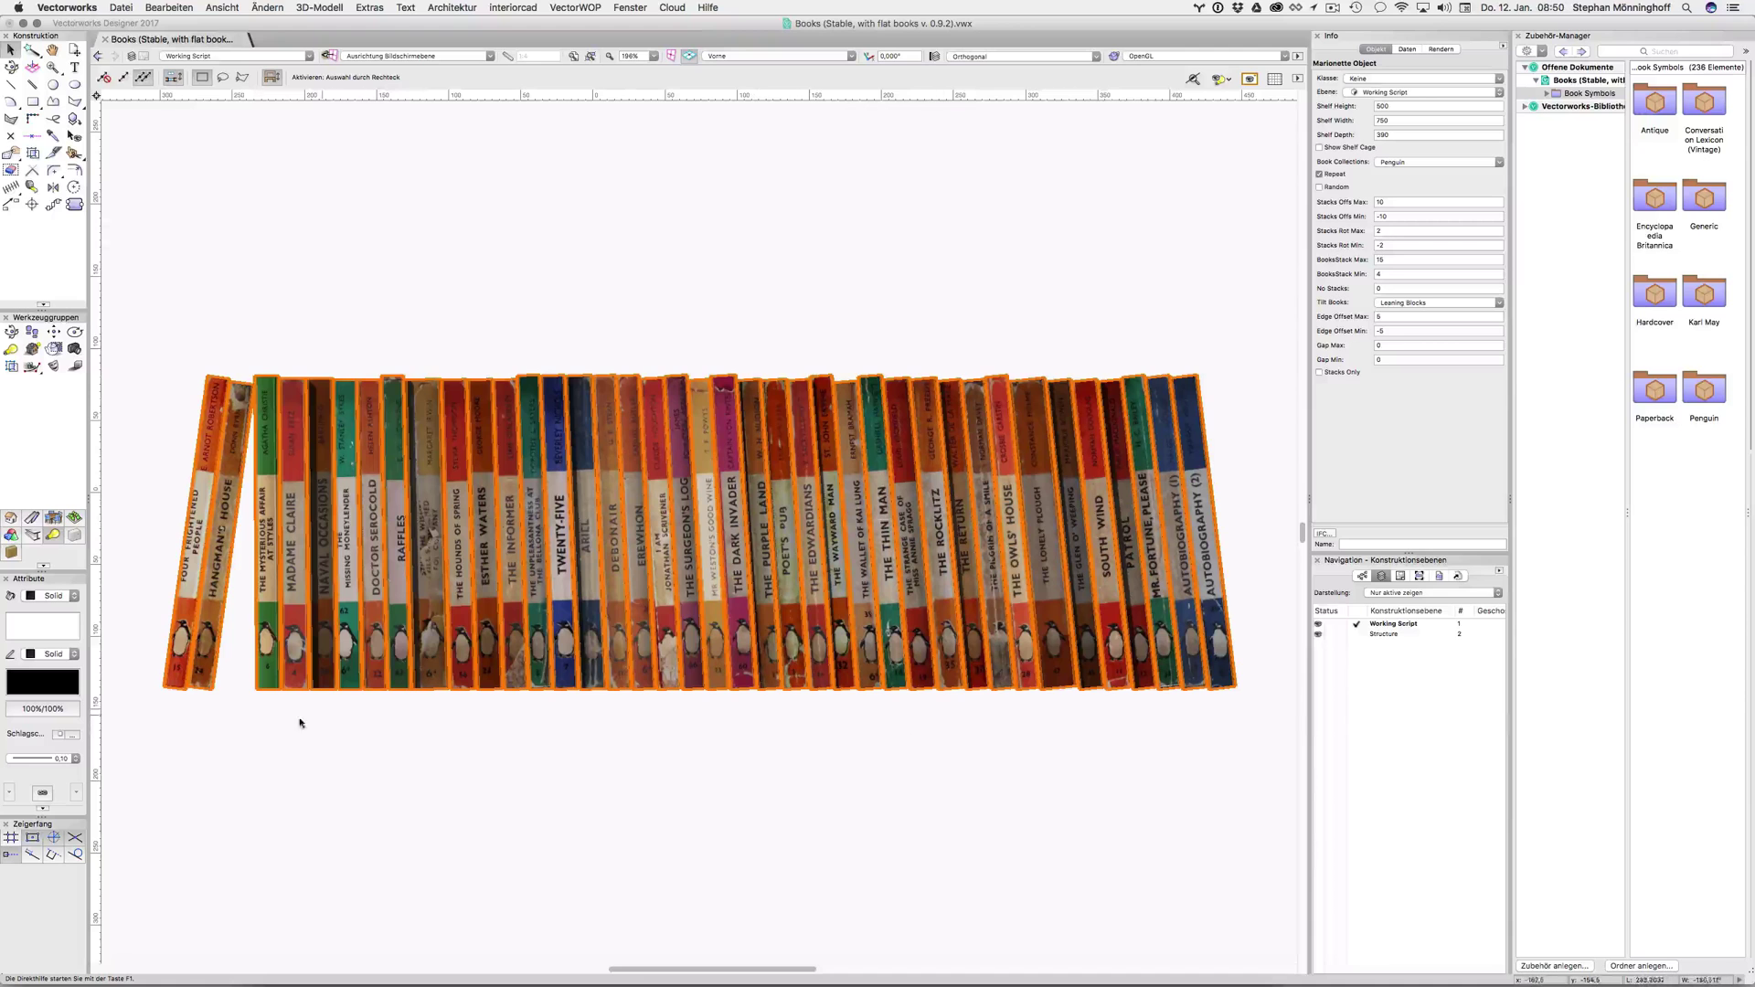
pyautogui.click(196, 681)
# Step: Set Tilt Books to None and Gap Max to 3 so the books stand upright with small gaps
pyautogui.click(1396, 303)
pyautogui.click(1423, 393)
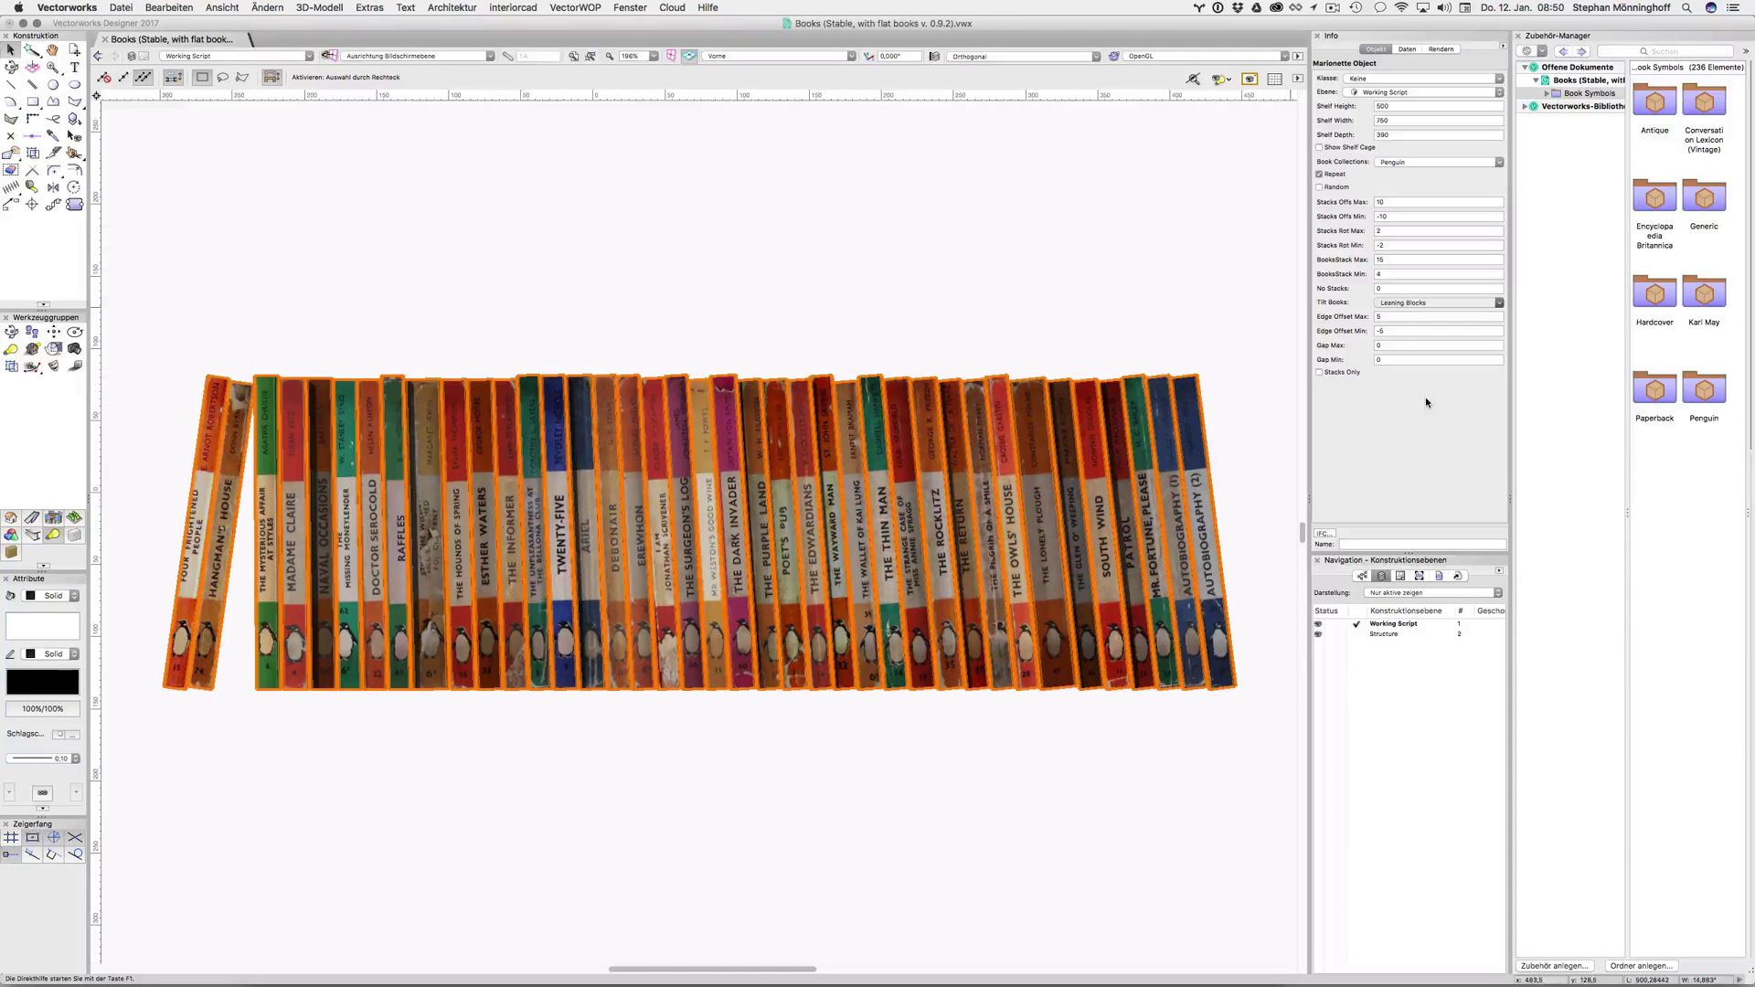
pyautogui.click(1388, 346)
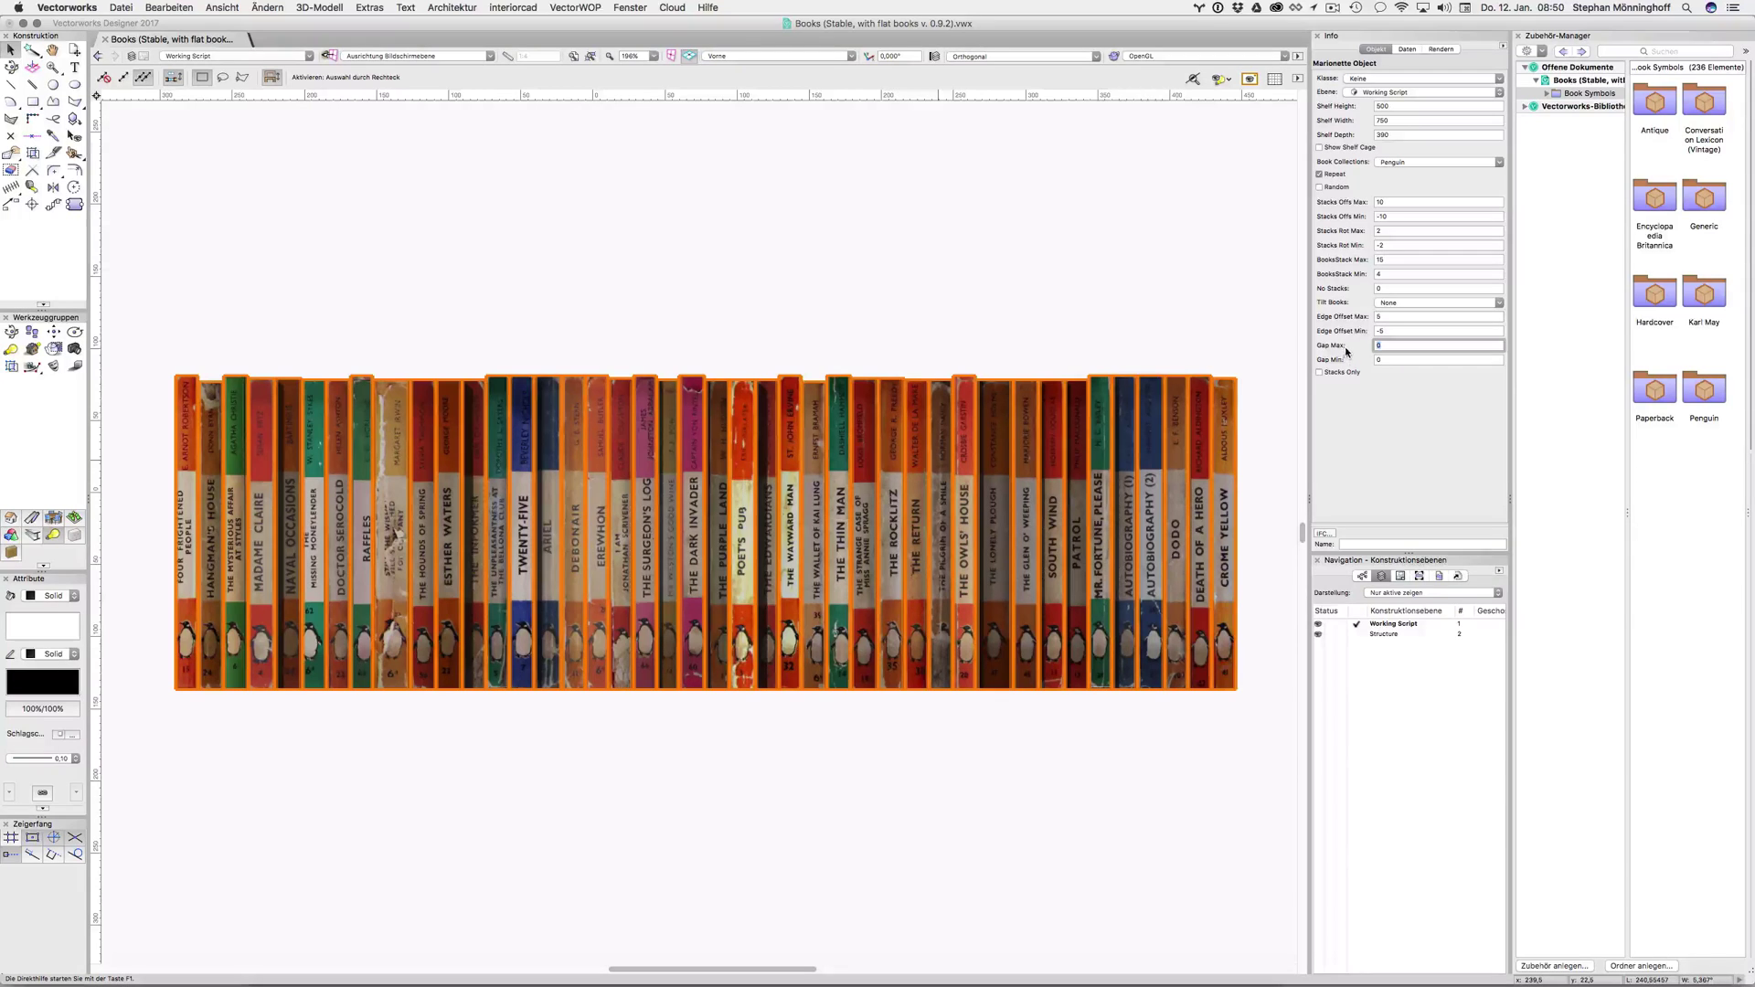
pyautogui.click(1395, 302)
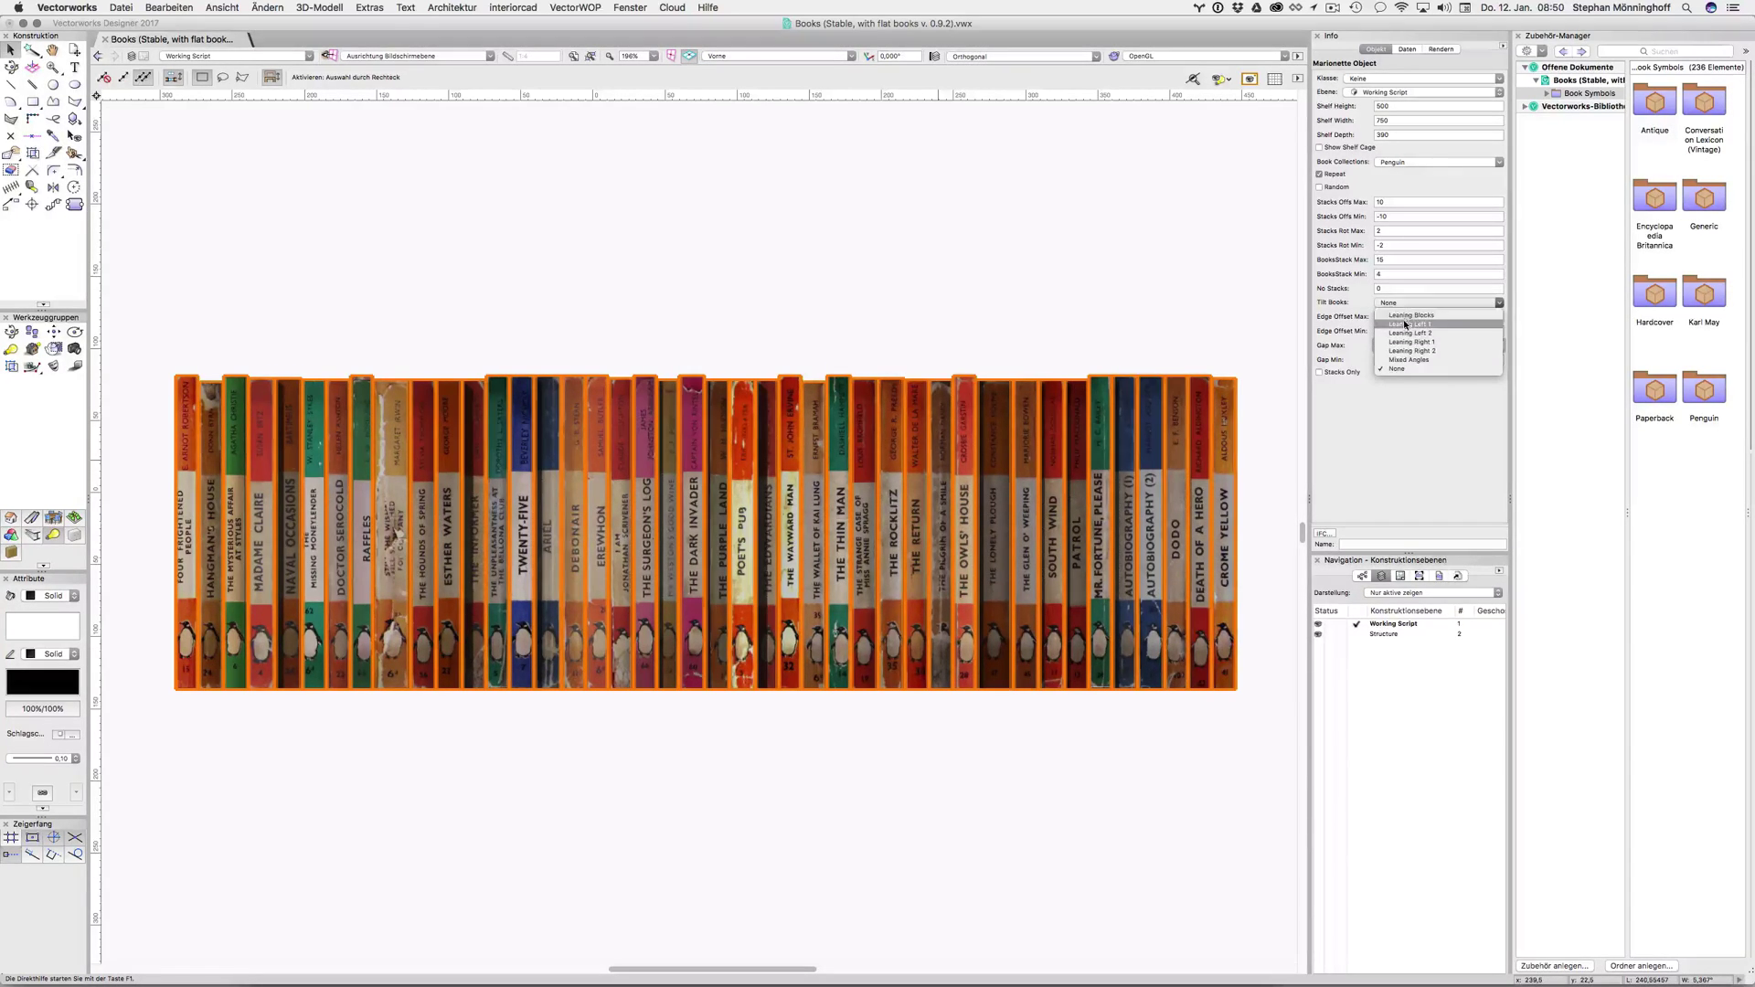
pyautogui.click(1395, 417)
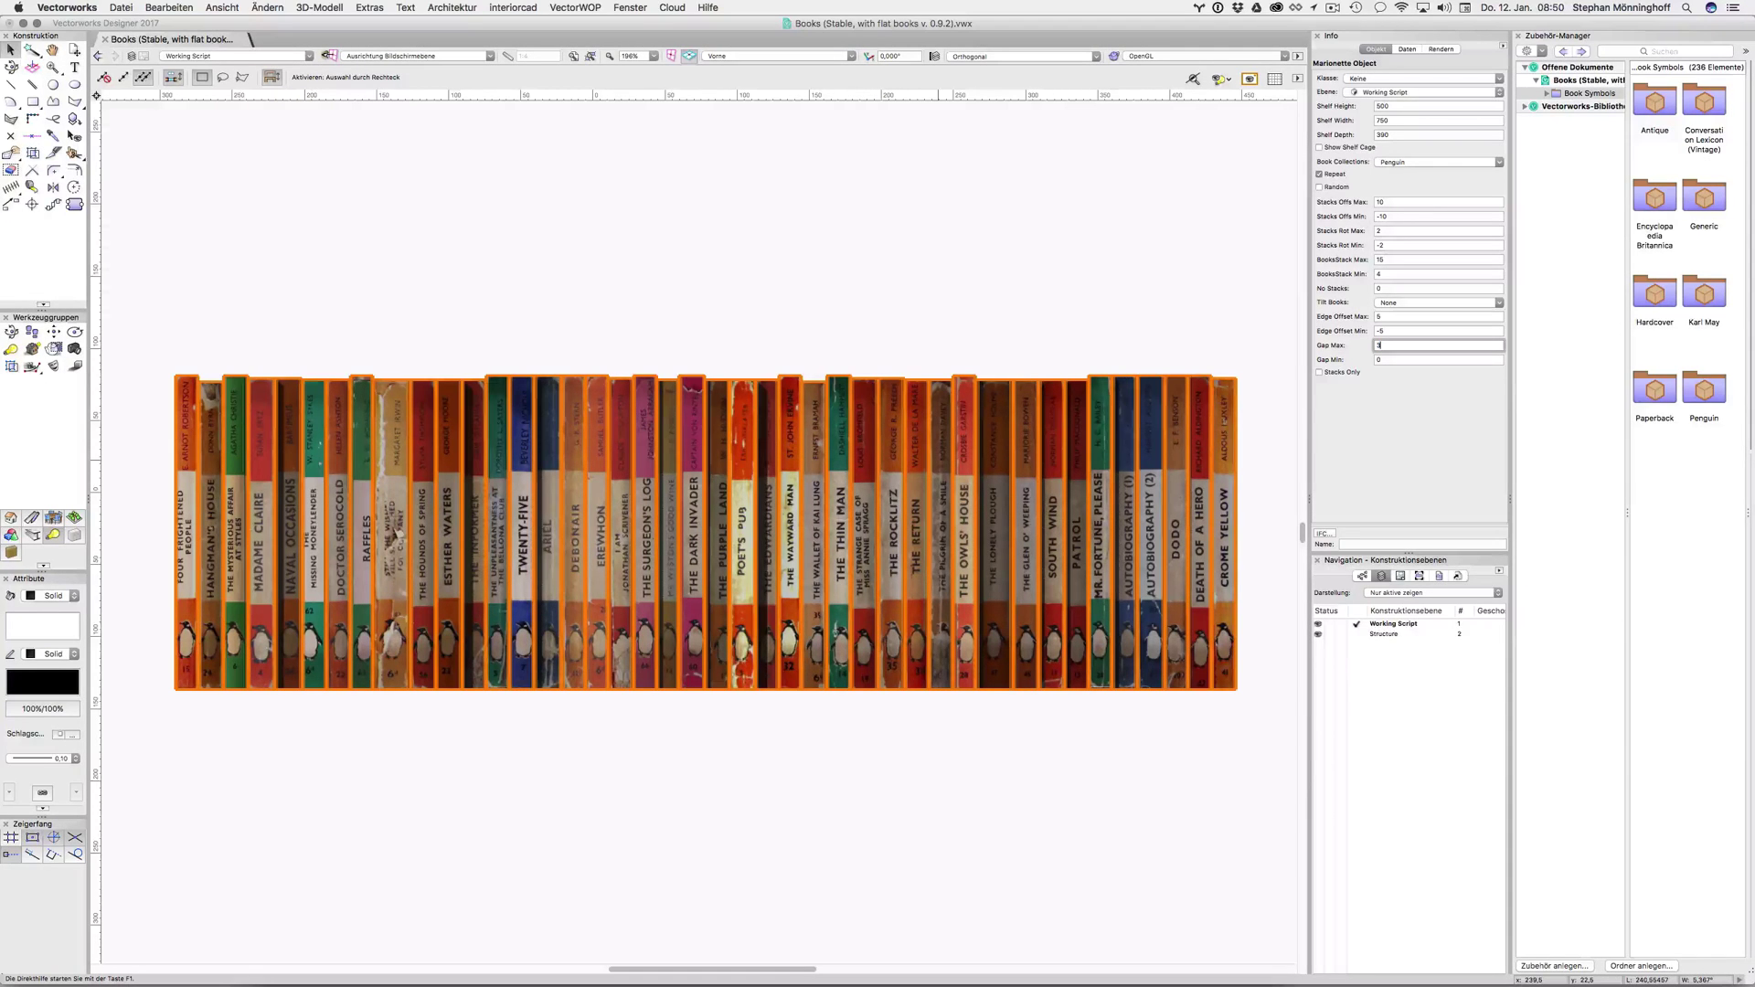
pyautogui.press('Tab')
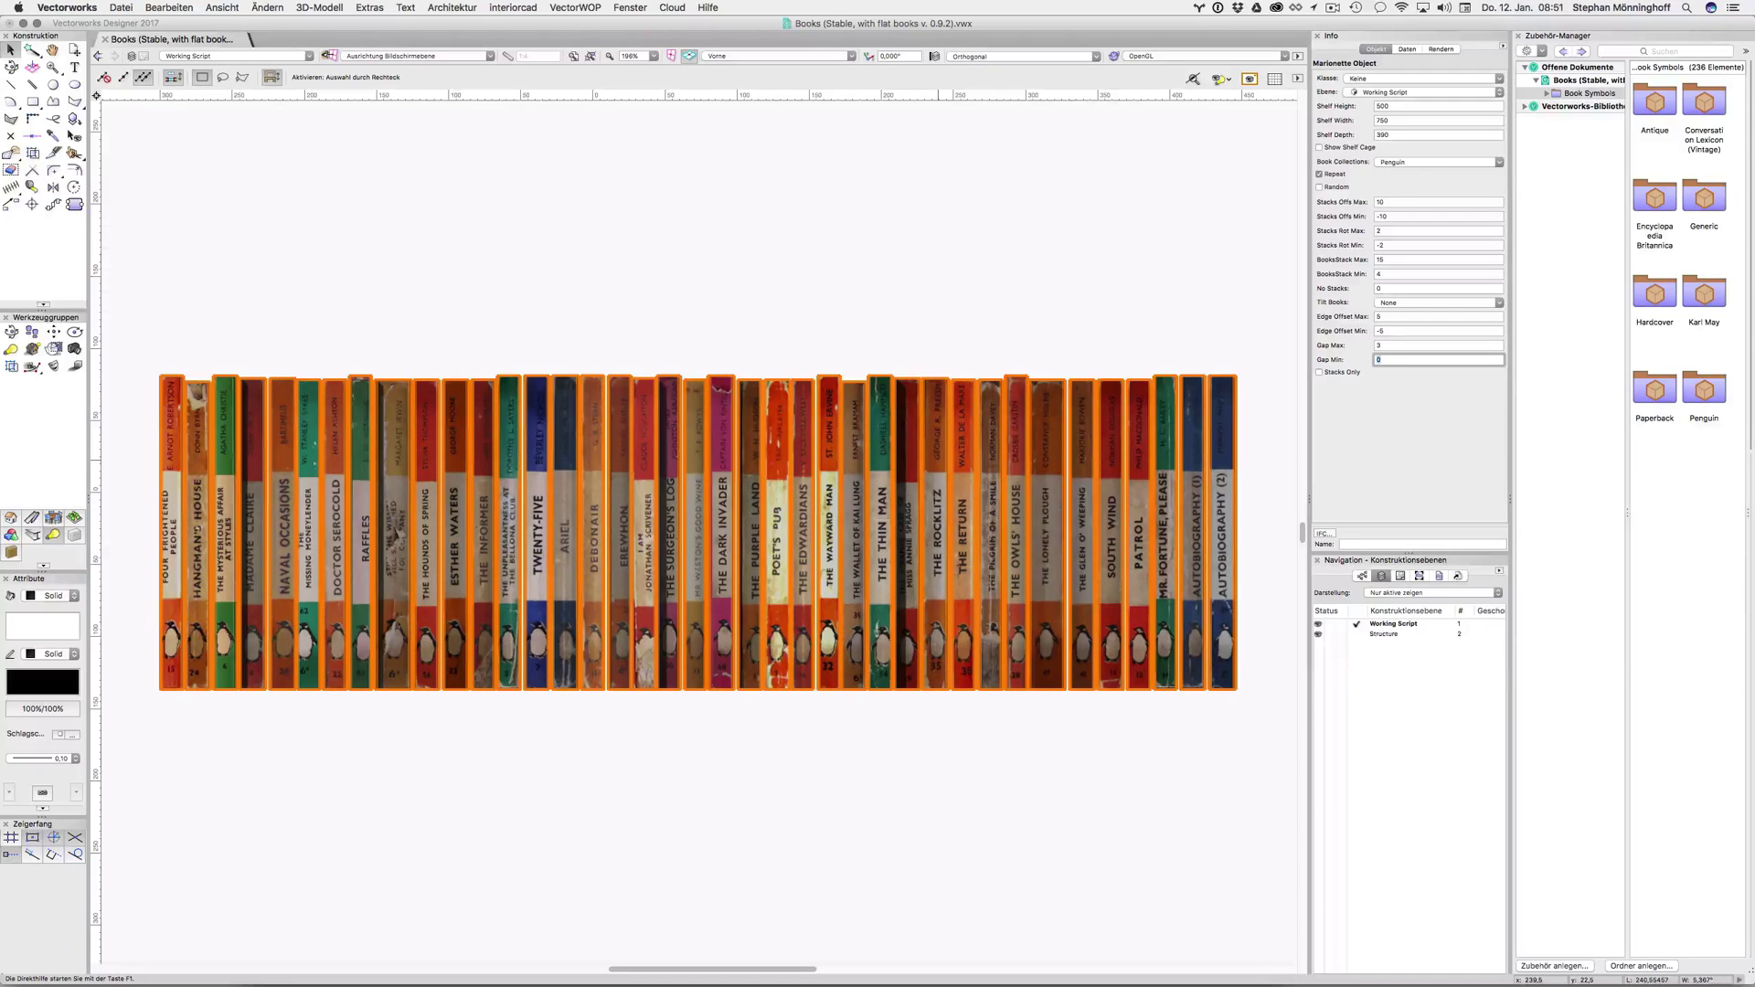
pyautogui.click(1061, 331)
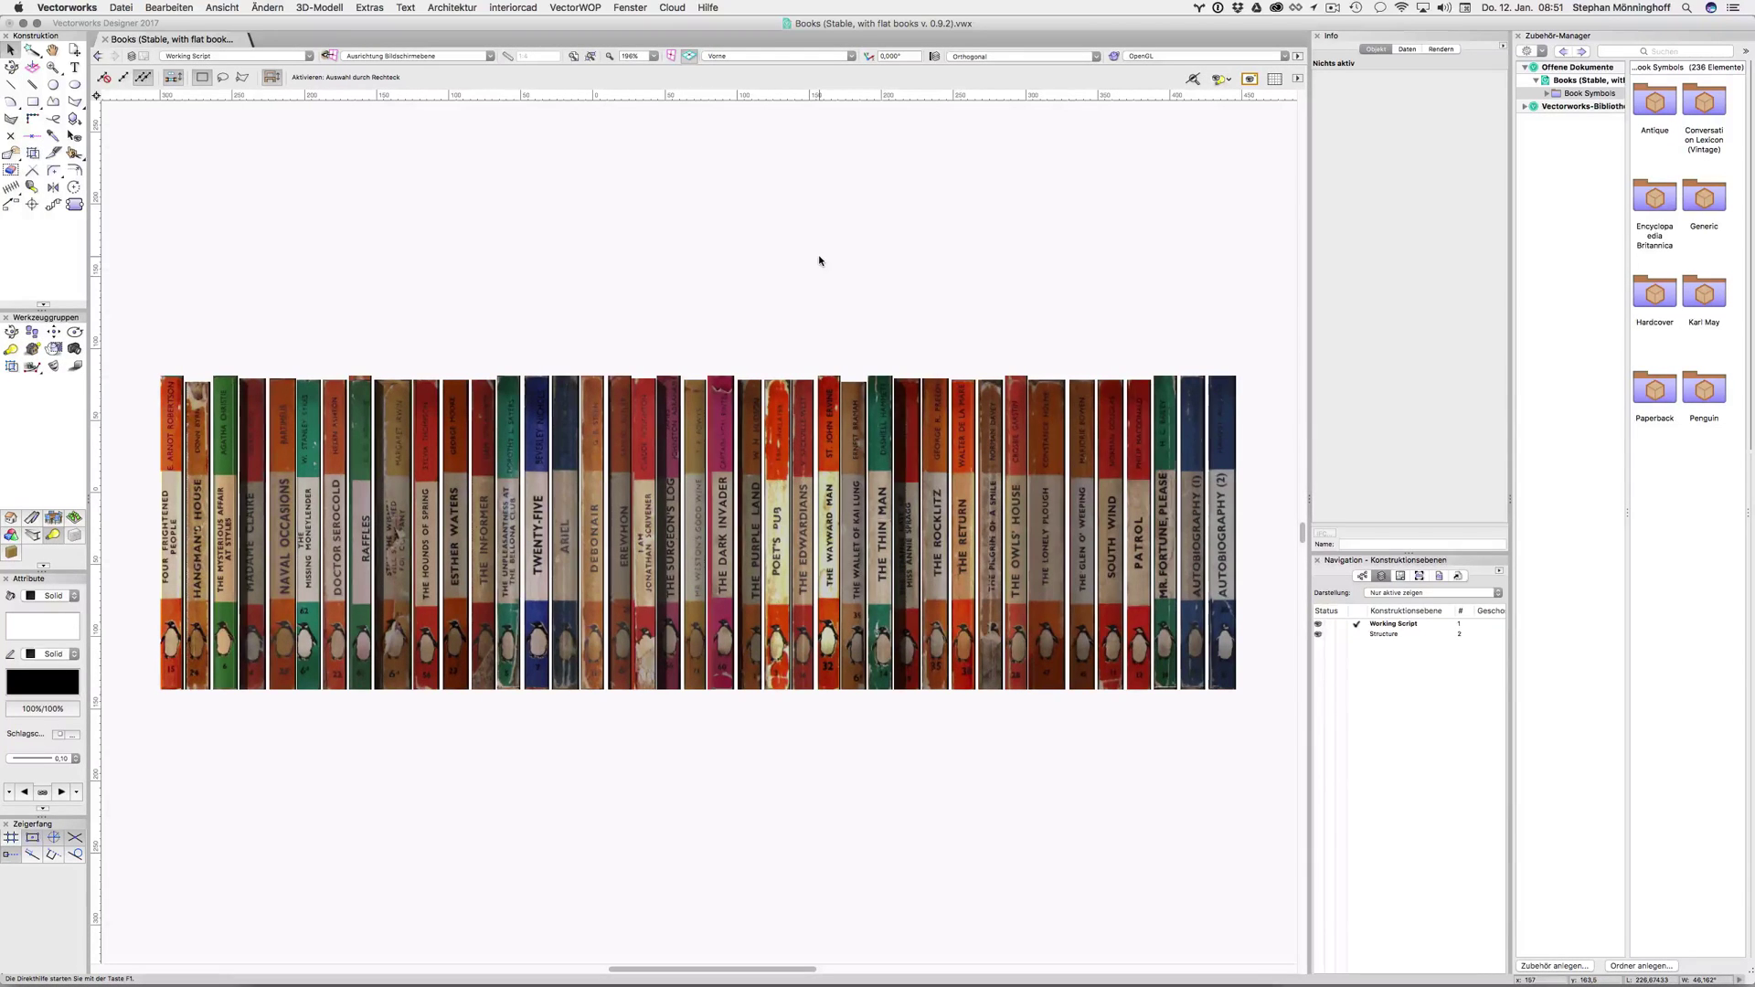
# Step: Zoom out and orbit the selected bookshelf into a 3D wireframe view from above and one side
pyautogui.scroll(-3, 815, 274)
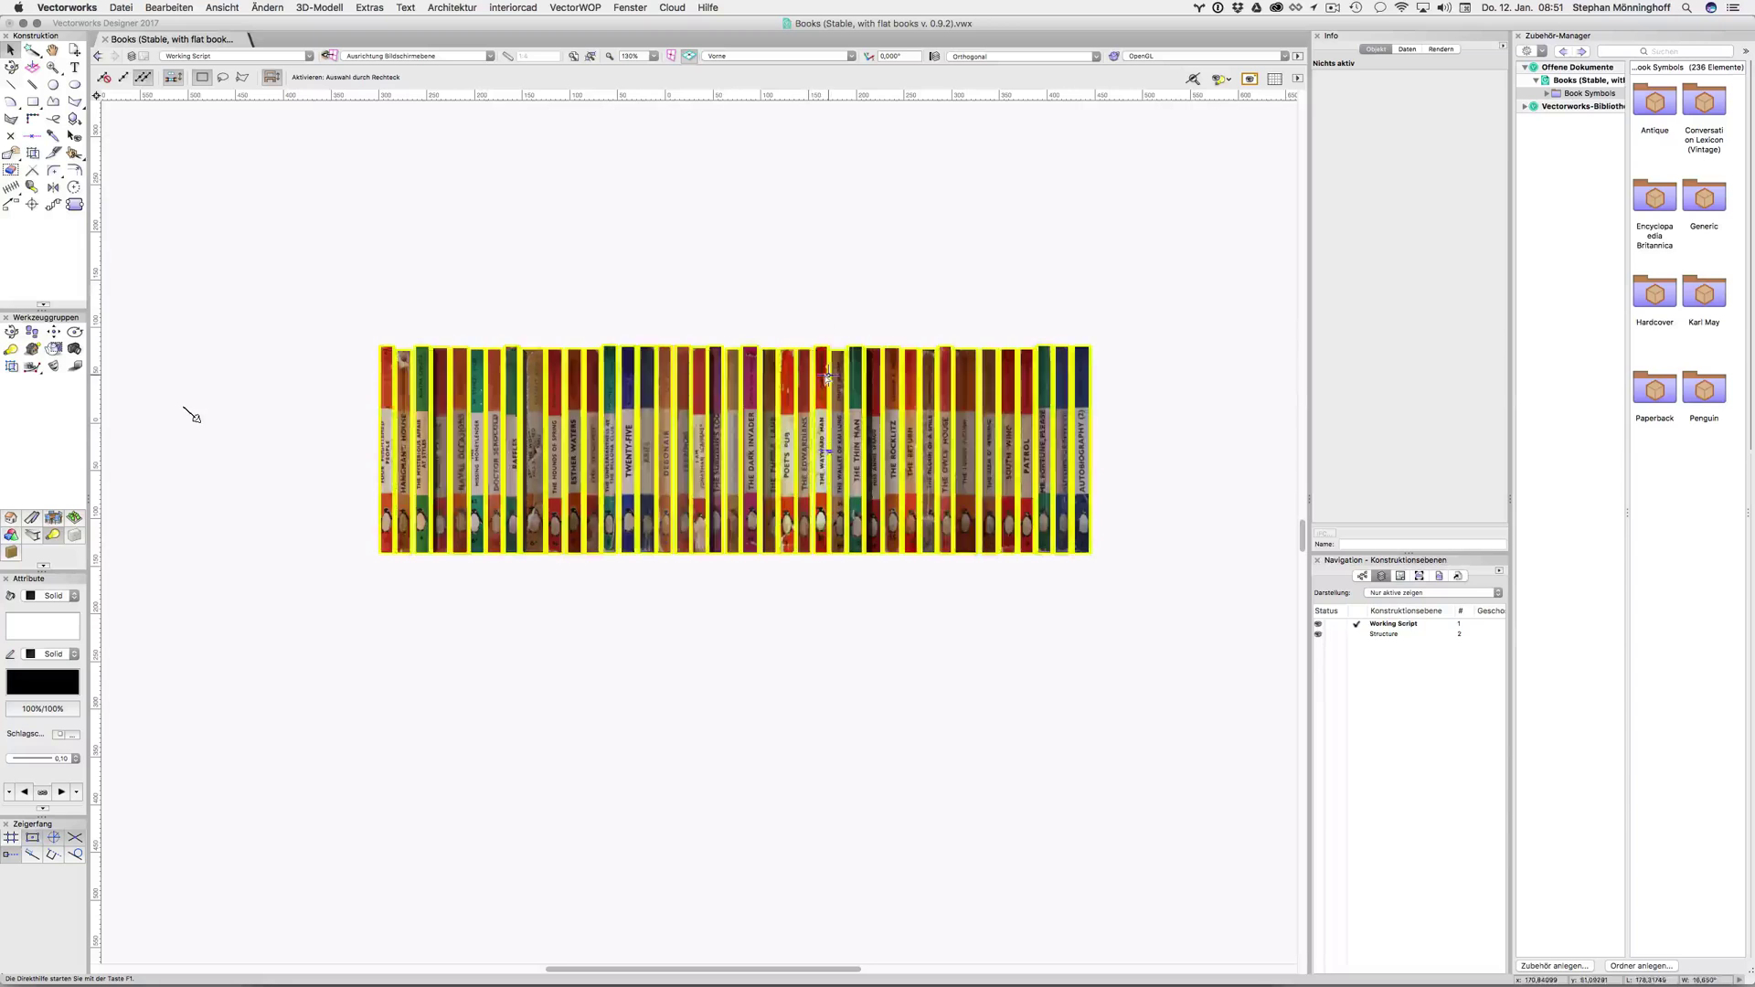
pyautogui.click(820, 409)
pyautogui.hotkey('shift', 'c')
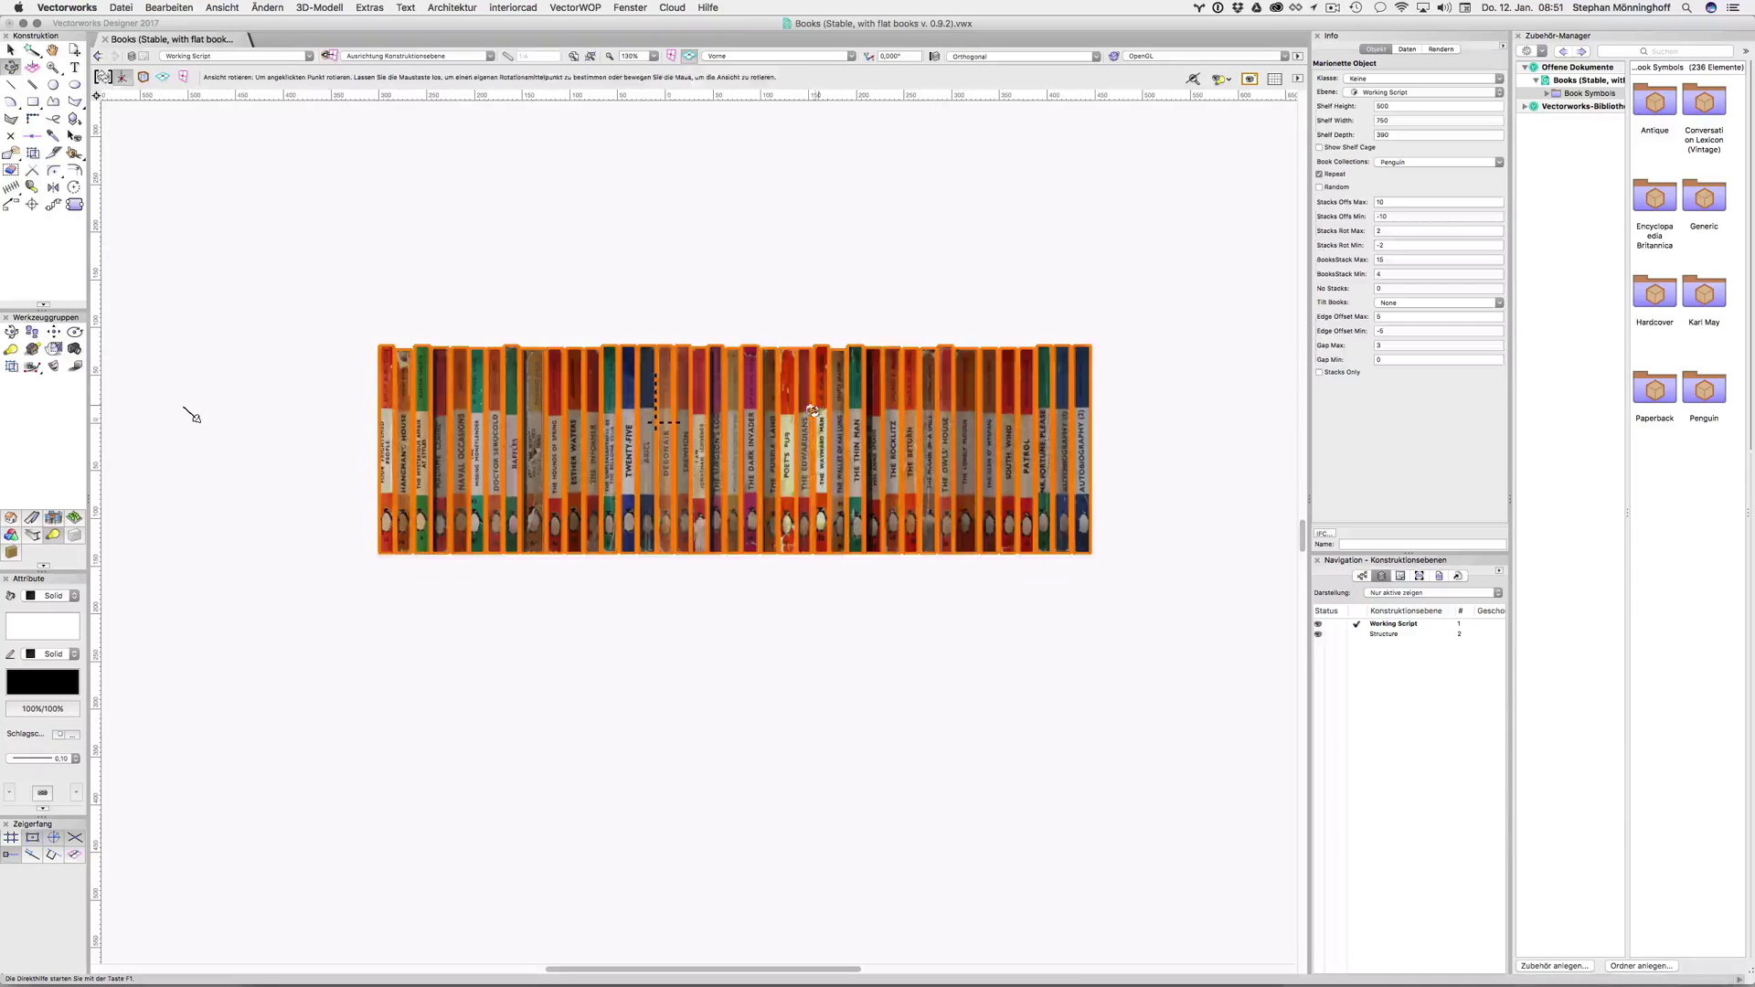
pyautogui.moveTo(184, 407); pyautogui.dragTo(137, 418)
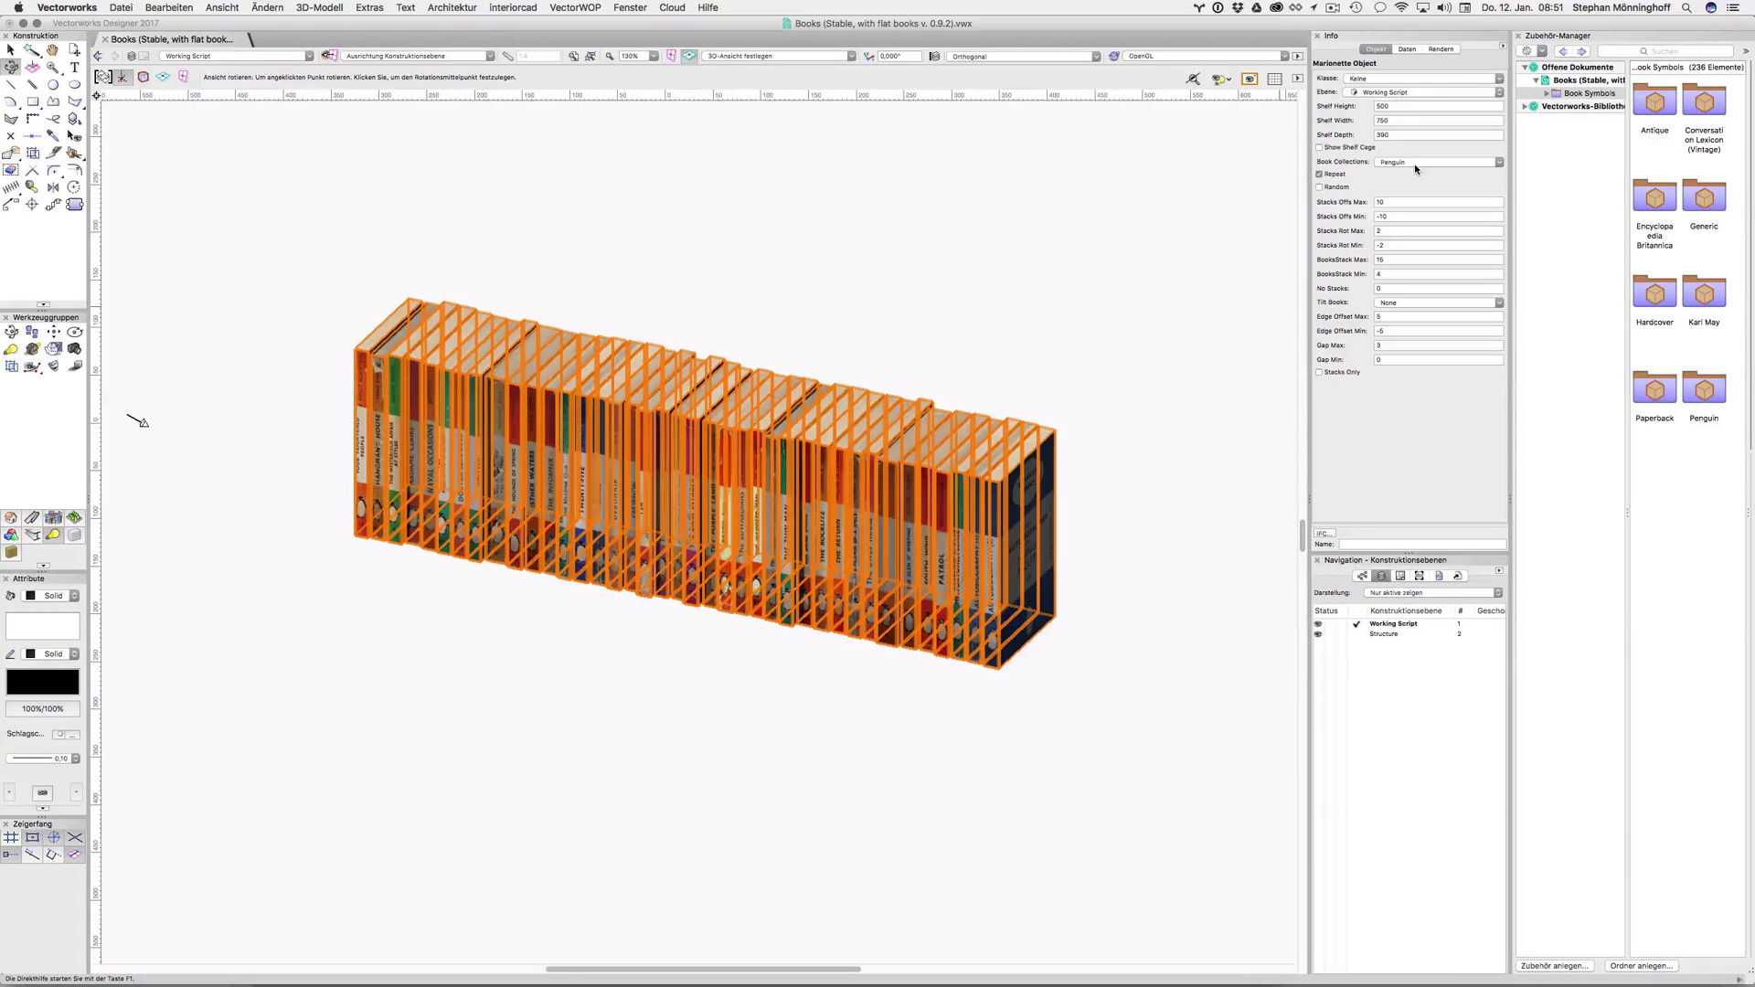
pyautogui.press('x')
pyautogui.press('x')
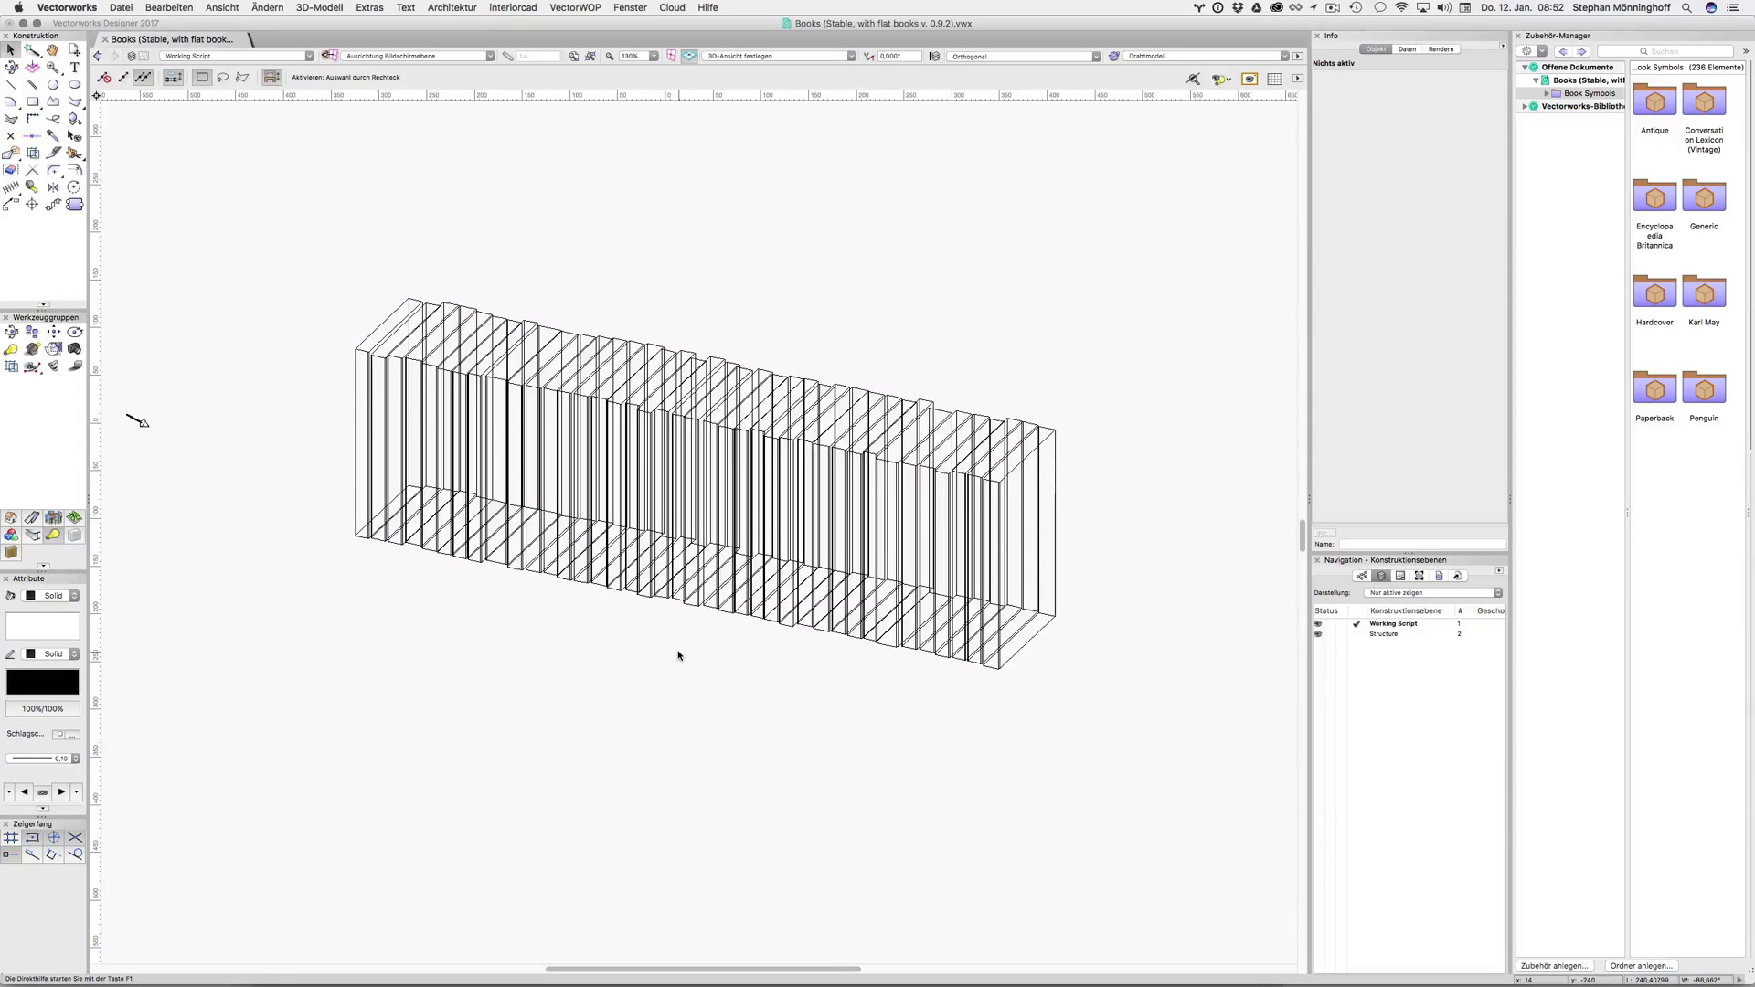
# Step: Swap the shelf's Book Collections choice from the Penguin paperbacks to a collection of larger, varied books
pyautogui.click(840, 609)
pyautogui.click(1417, 303)
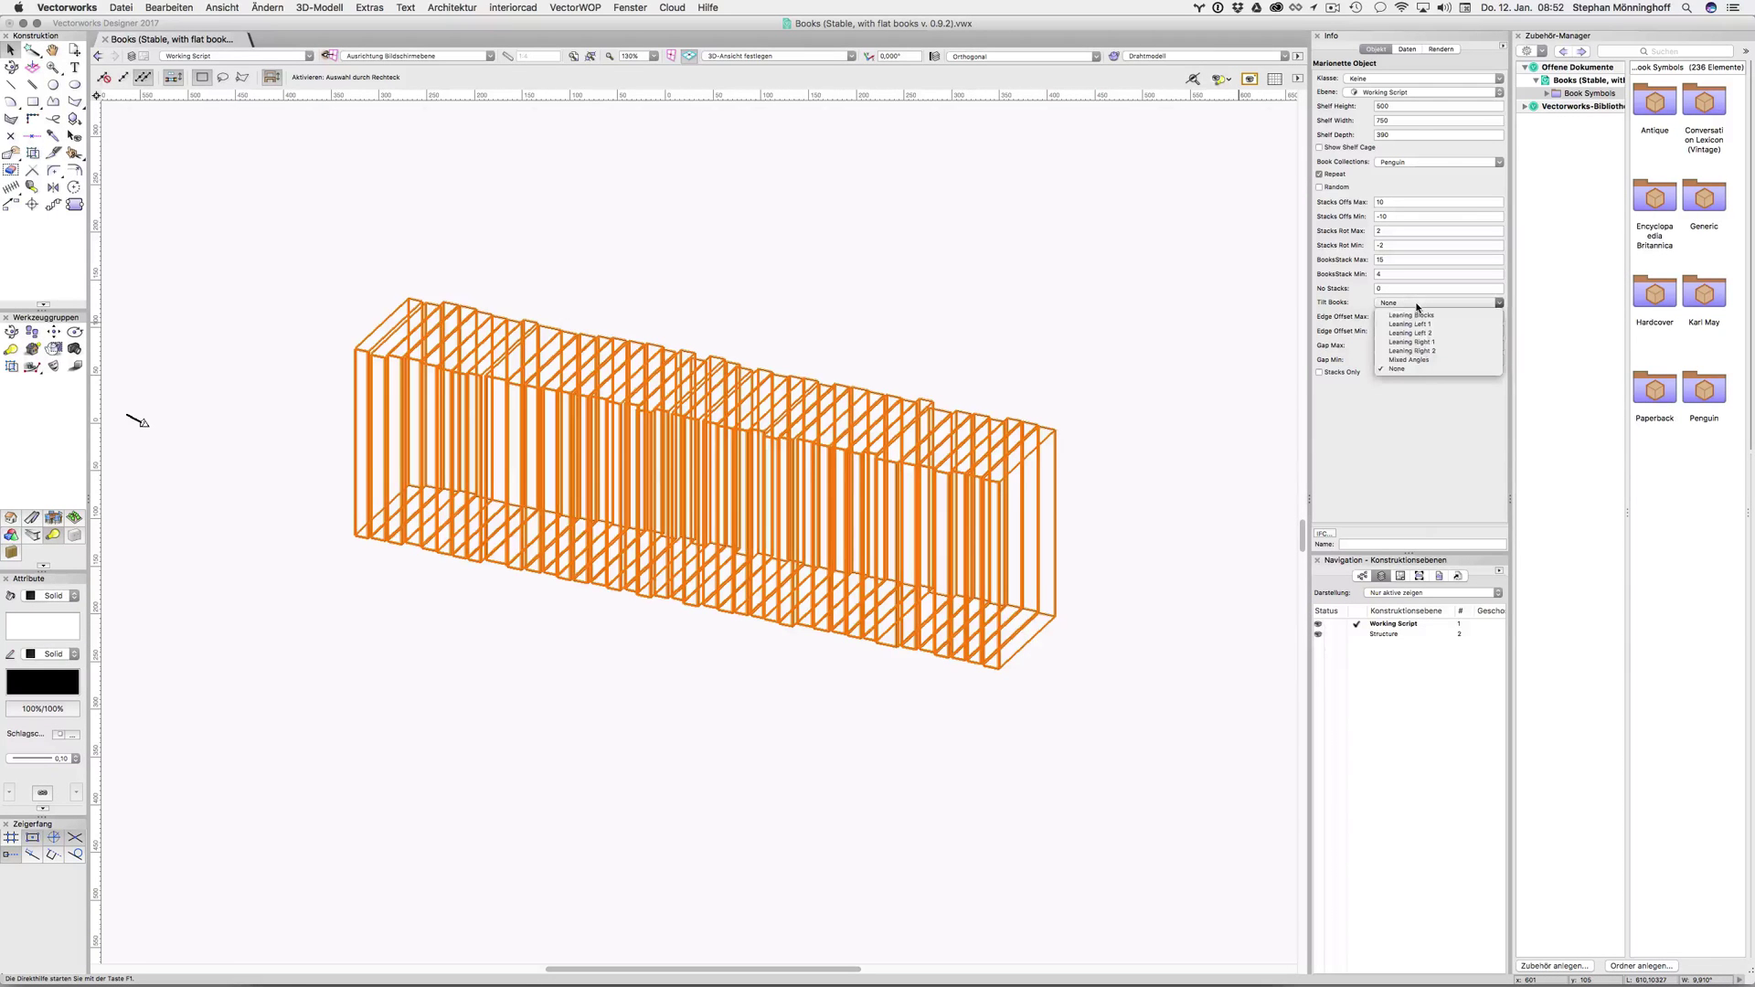
pyautogui.click(1410, 255)
pyautogui.click(1412, 162)
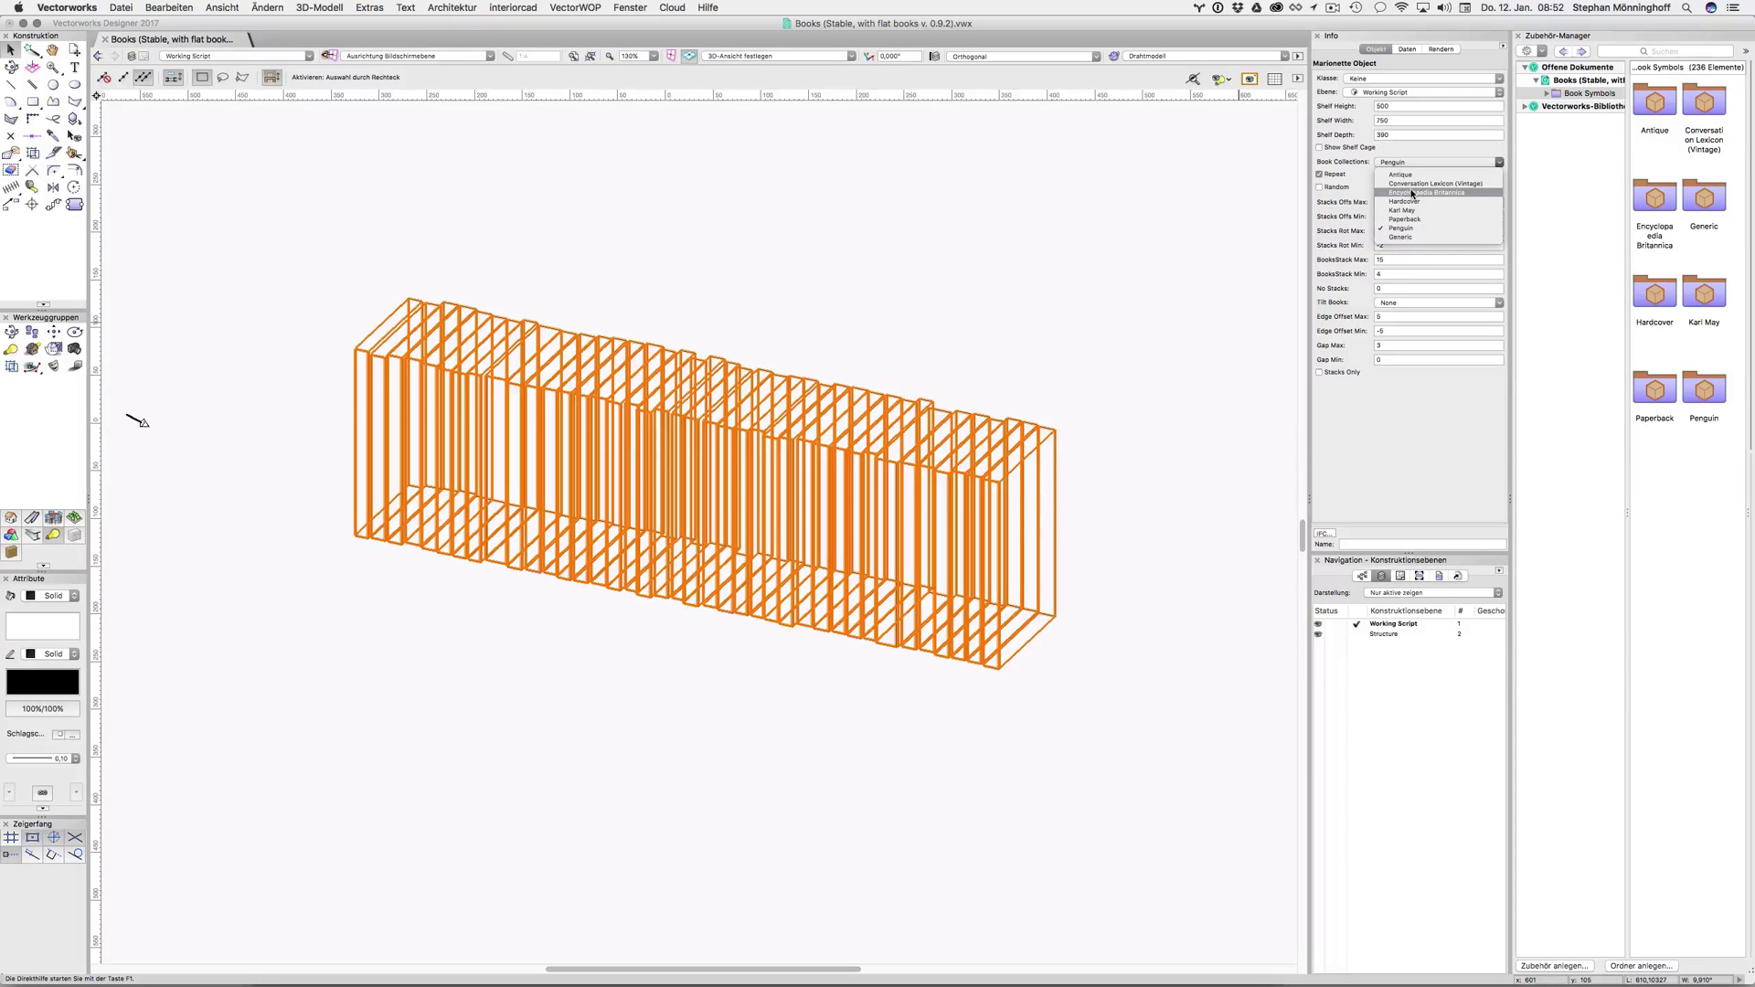
pyautogui.press('Escape')
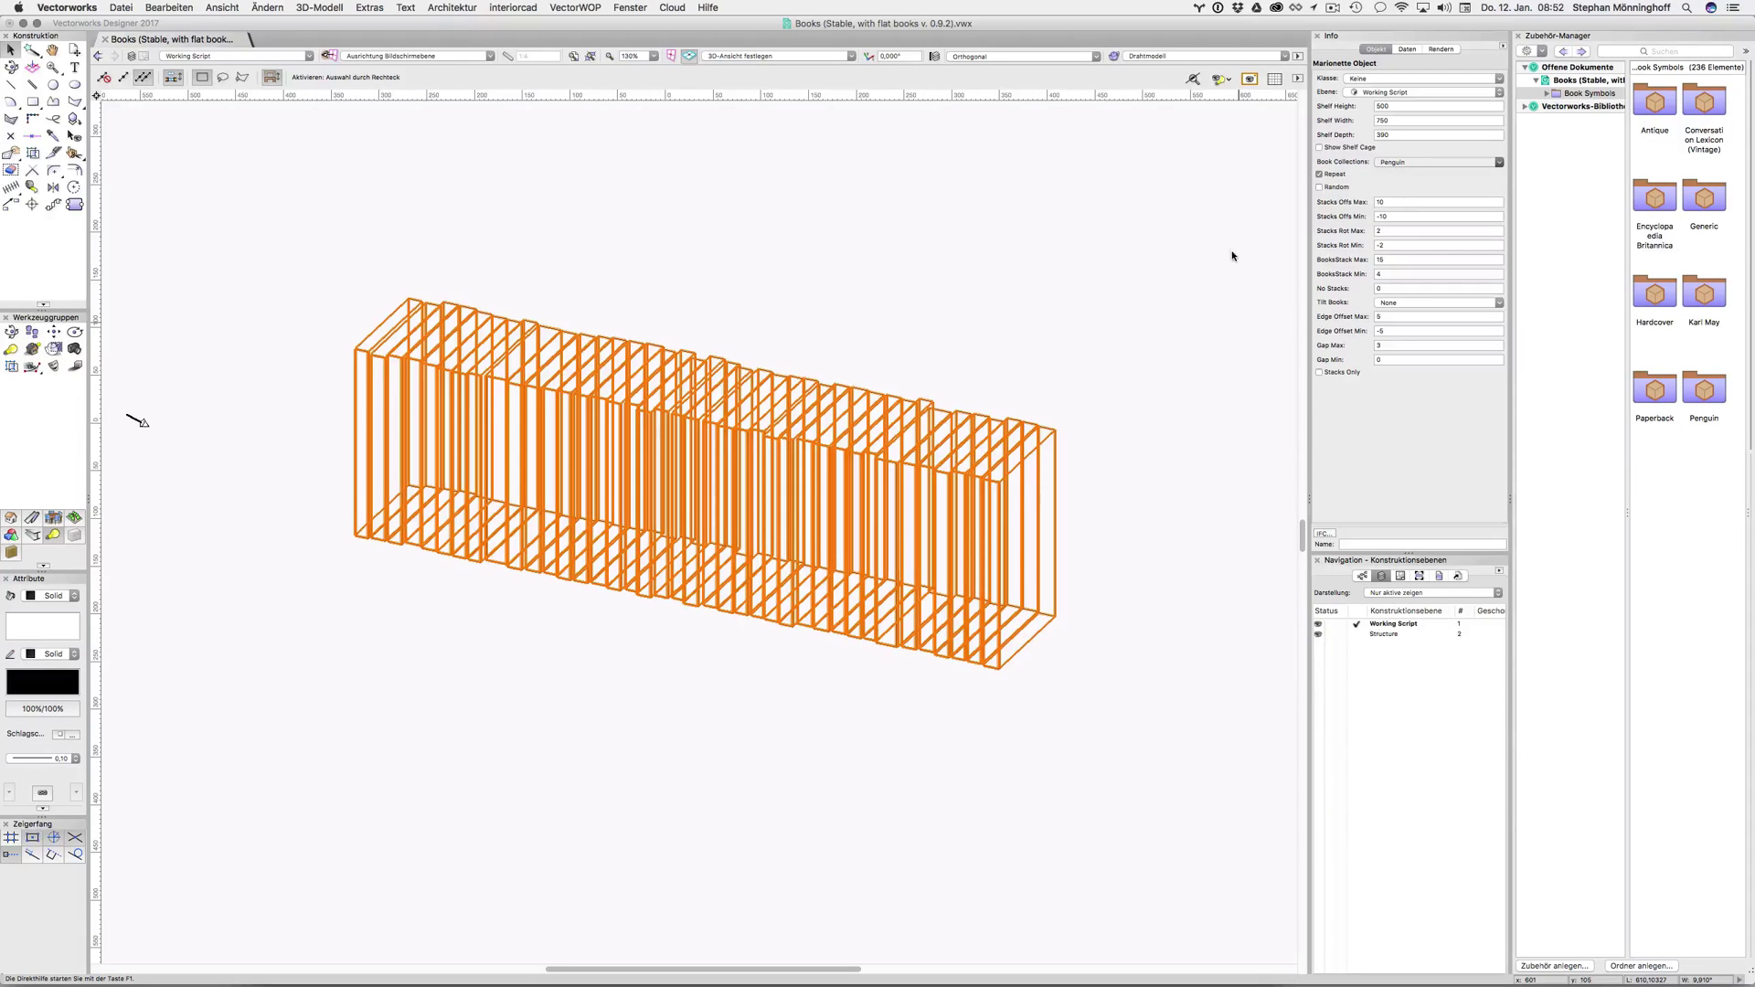
pyautogui.click(1232, 257)
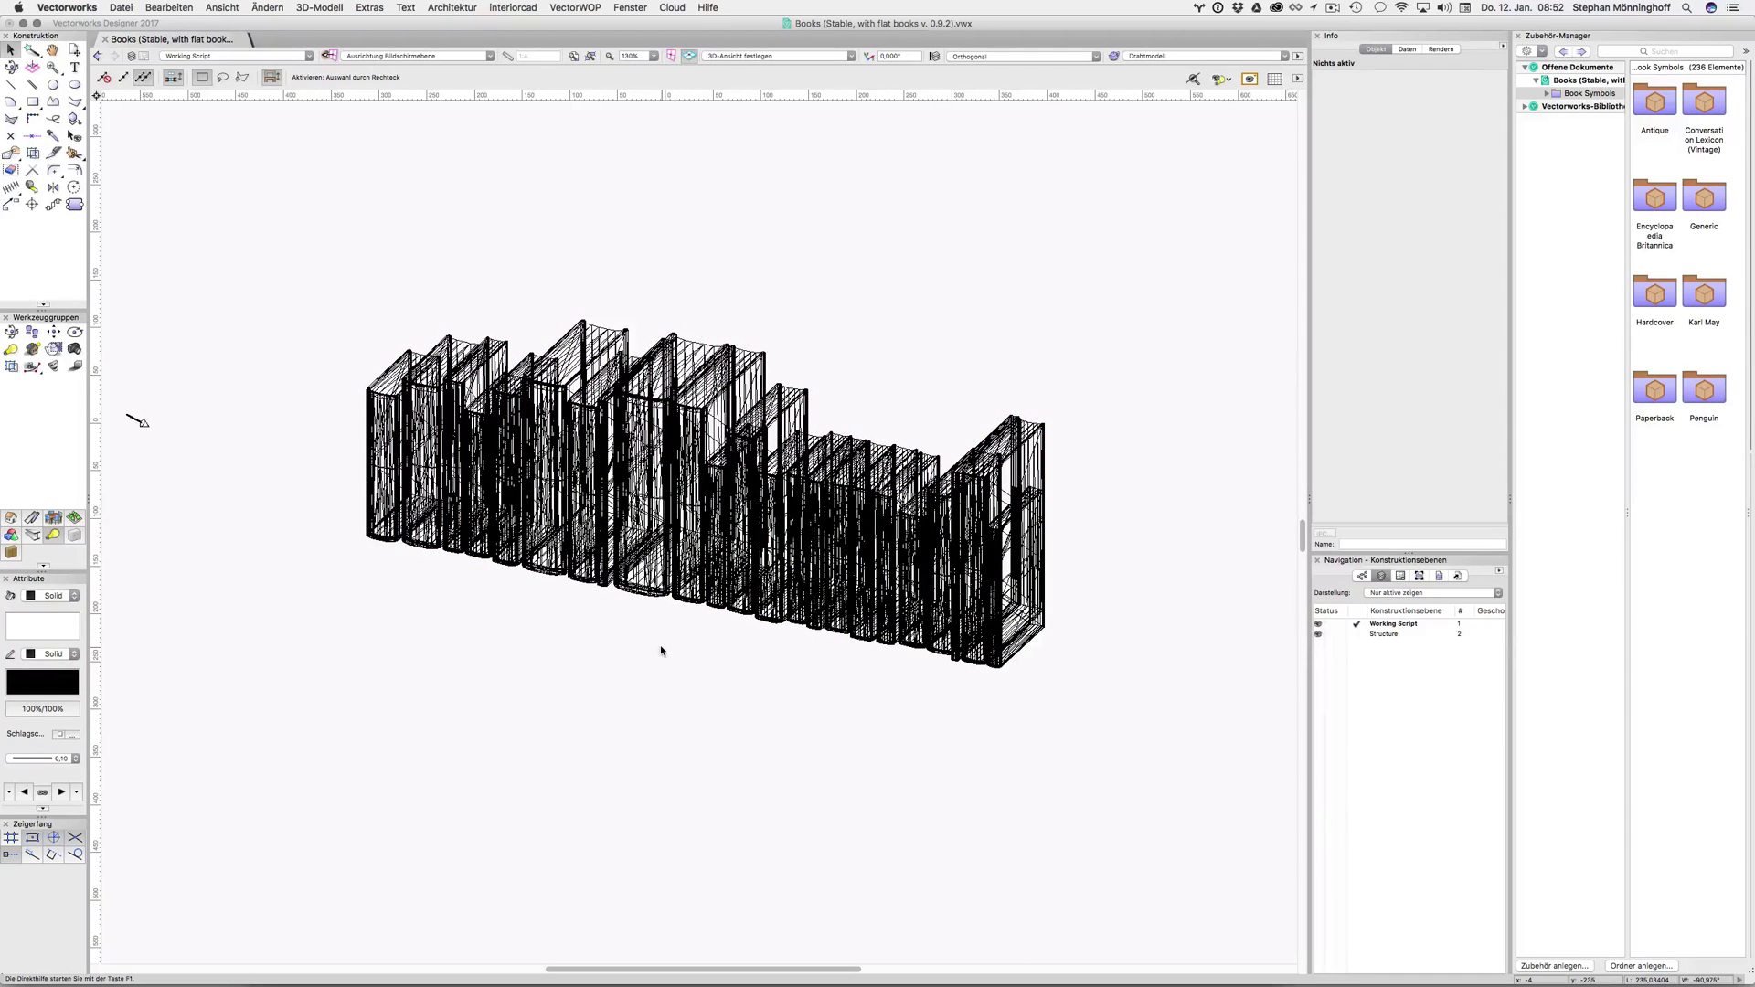
# Step: Switch to textured OpenGL rendering, then orbit and zoom to inspect the worn antique hardcovers
pyautogui.press('super+shift+g')
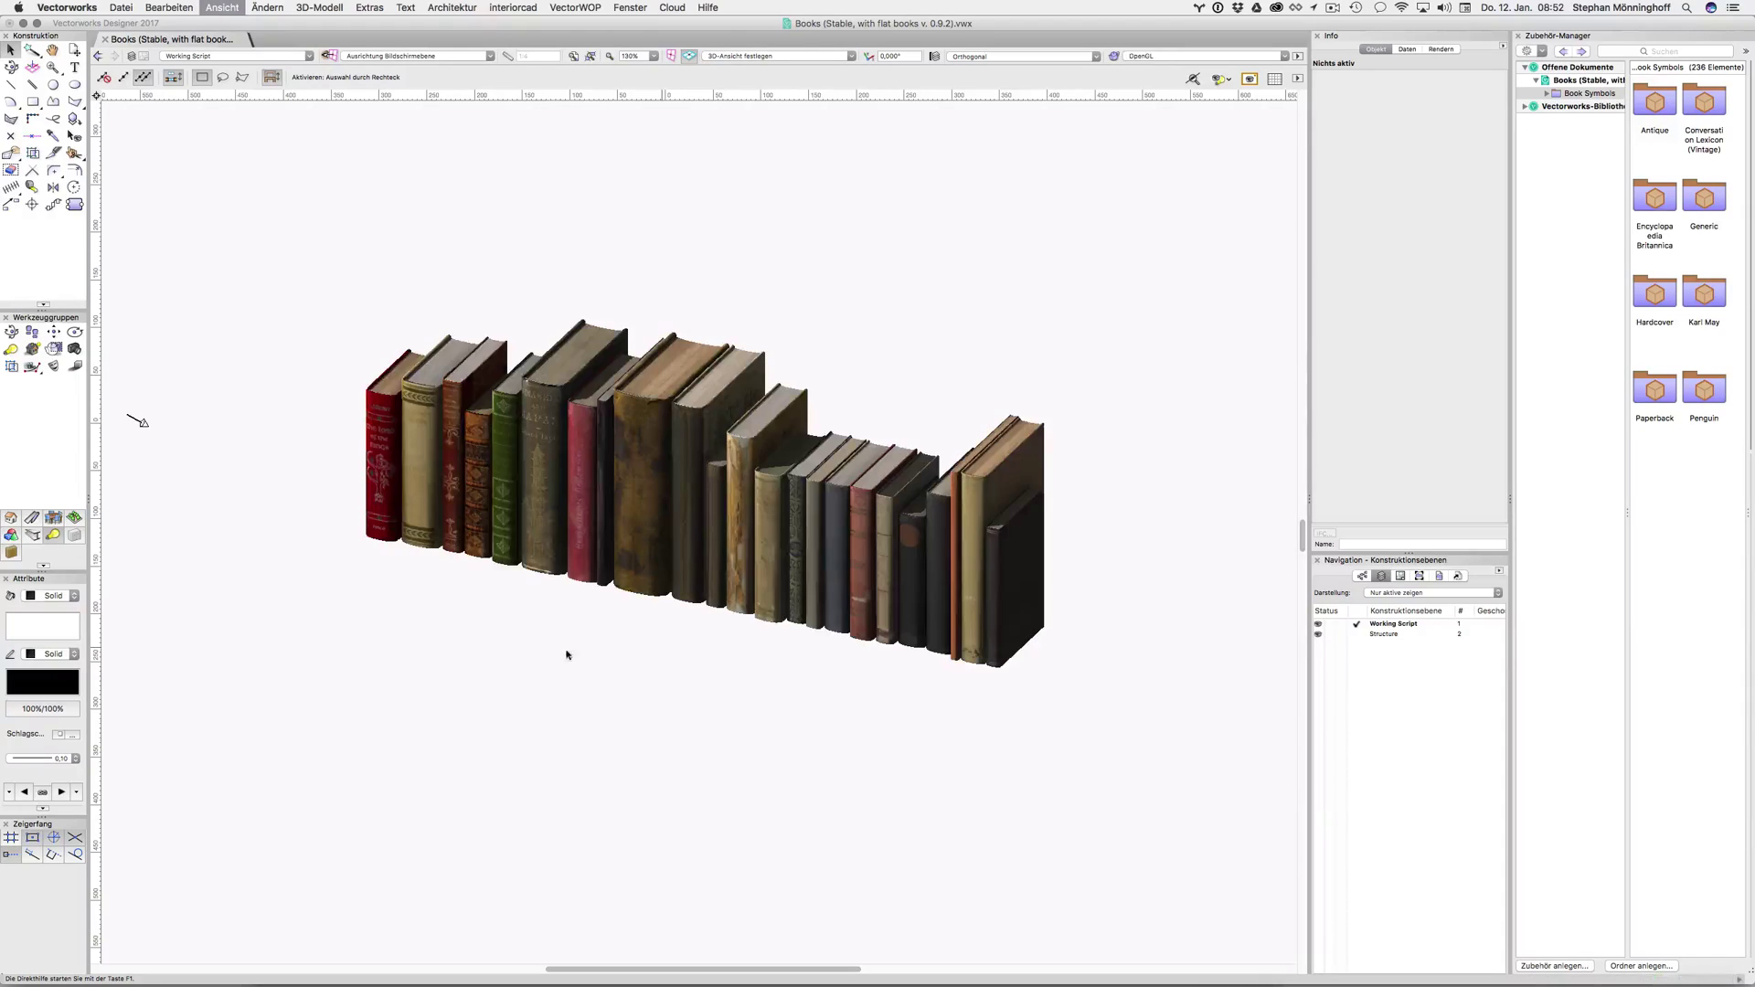
pyautogui.hotkey('shift', 'c')
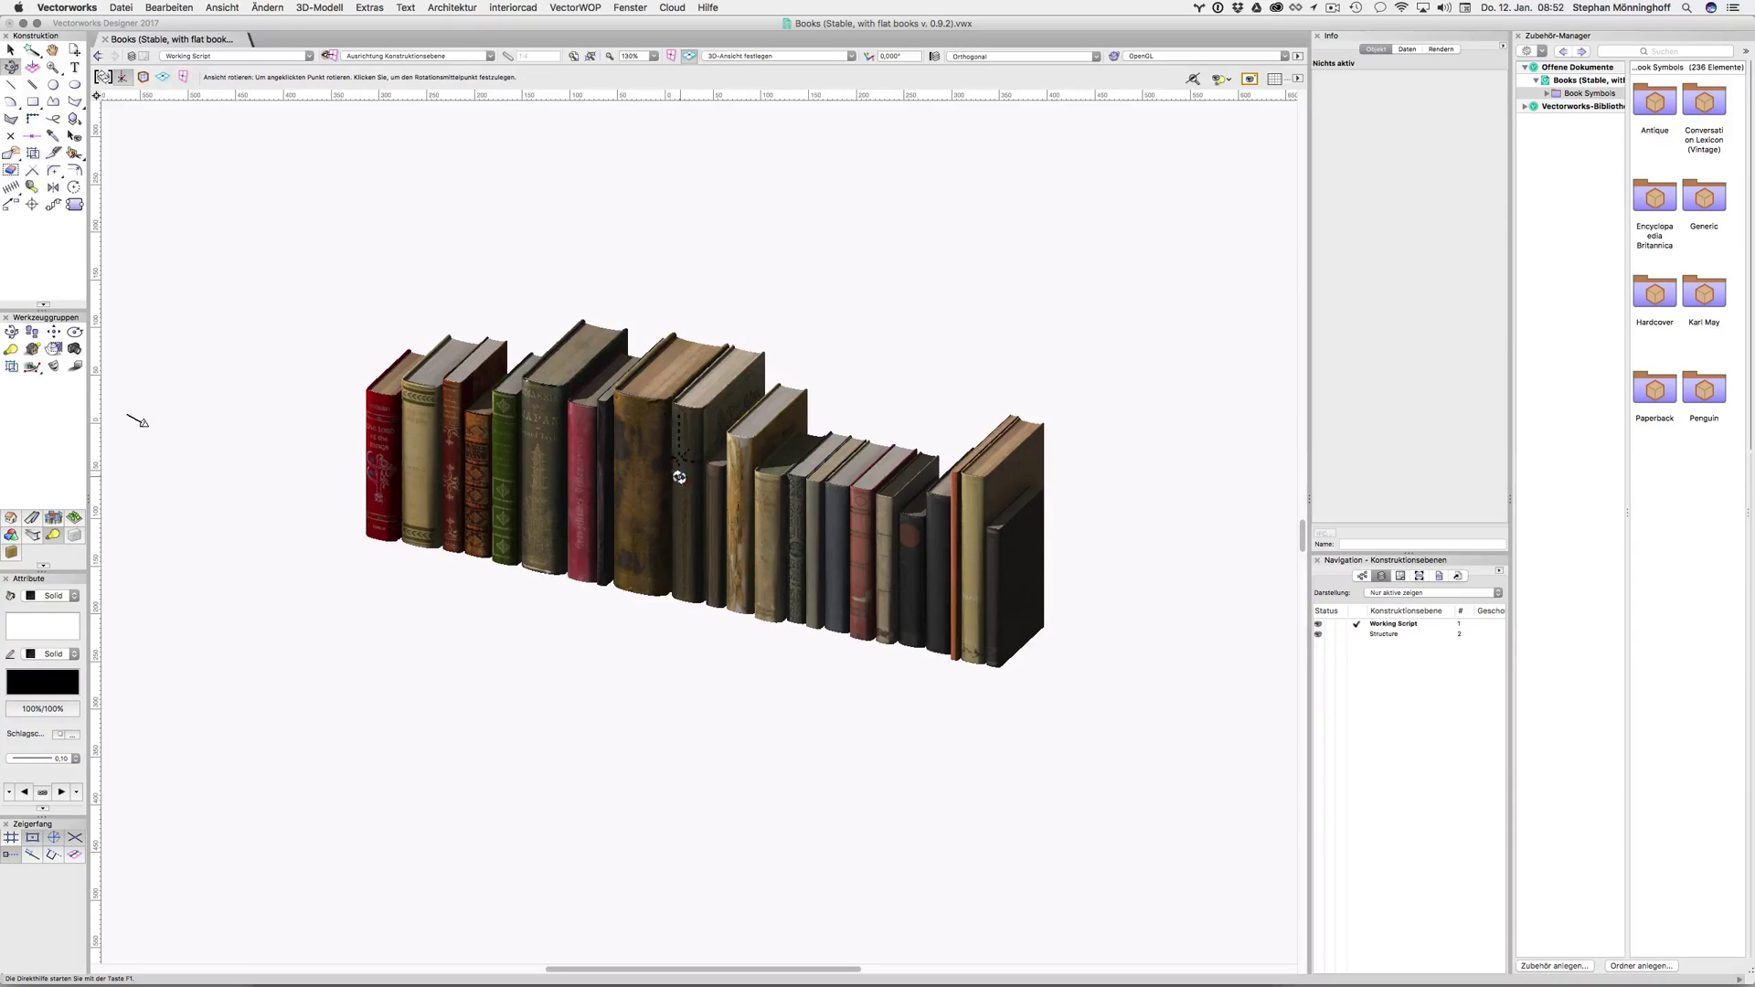
pyautogui.moveTo(675, 457)
pyautogui.mouseDown()
pyautogui.moveTo(682, 512)
pyautogui.moveTo(670, 482)
pyautogui.mouseUp()
pyautogui.scroll(5, 658, 420)
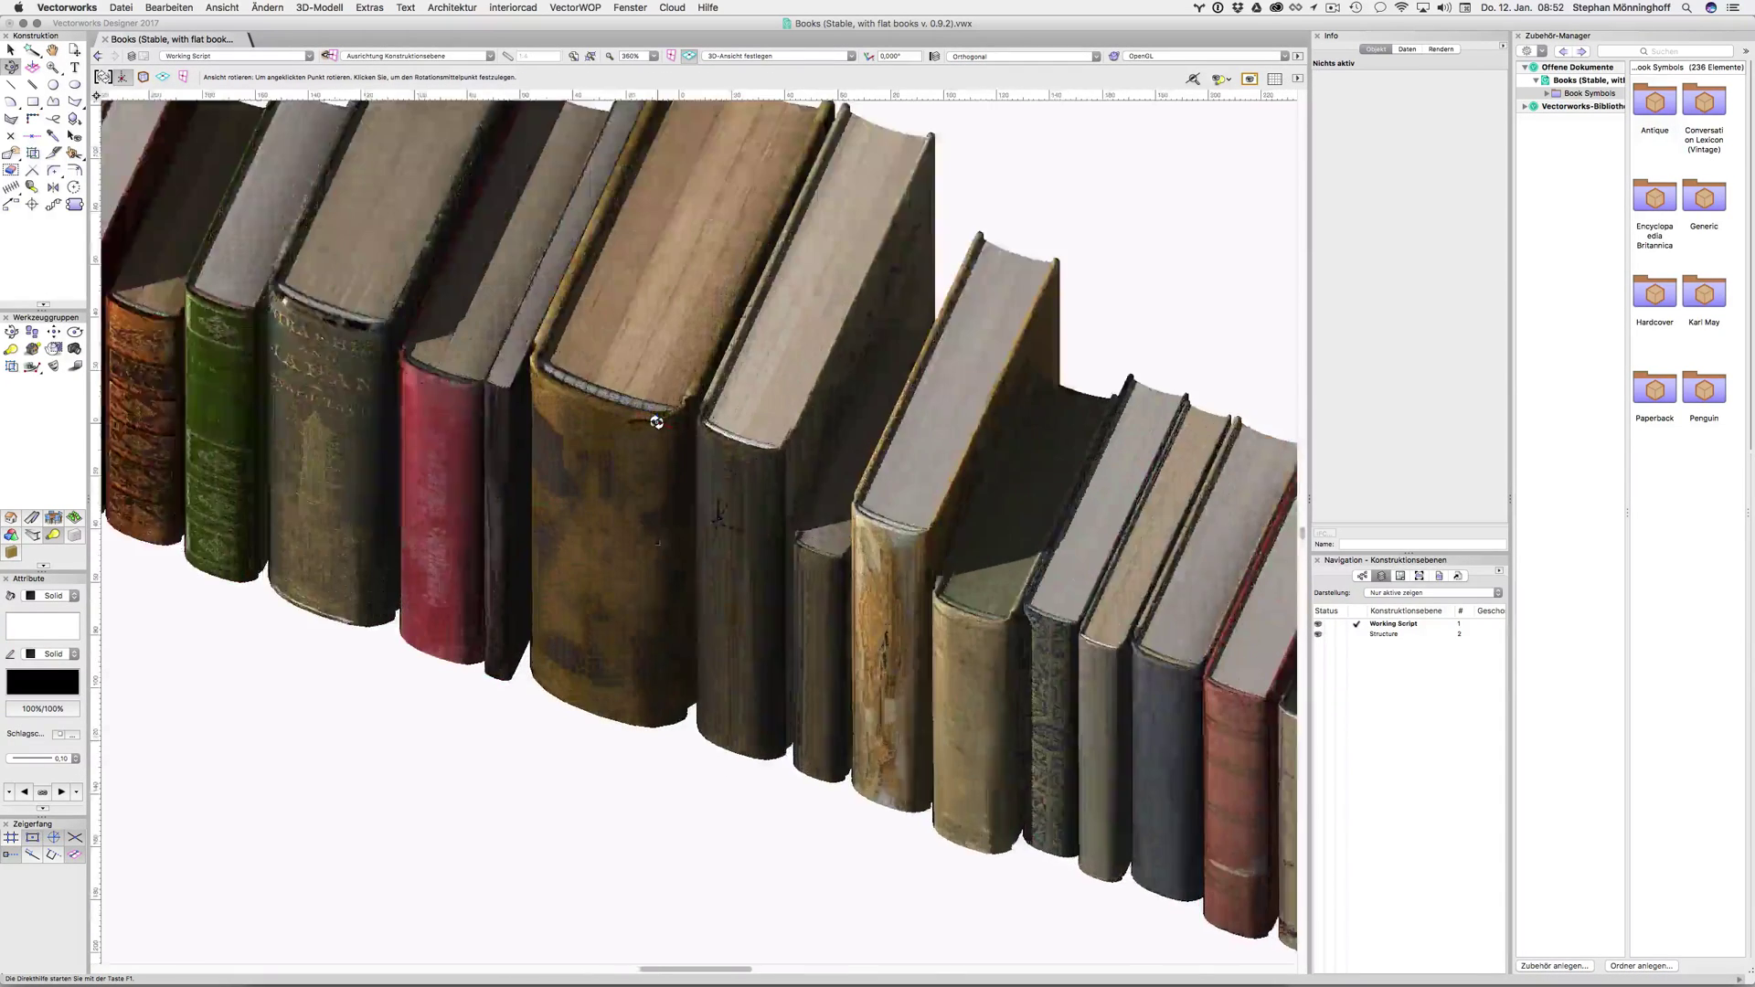
pyautogui.scroll(-1, 771, 518)
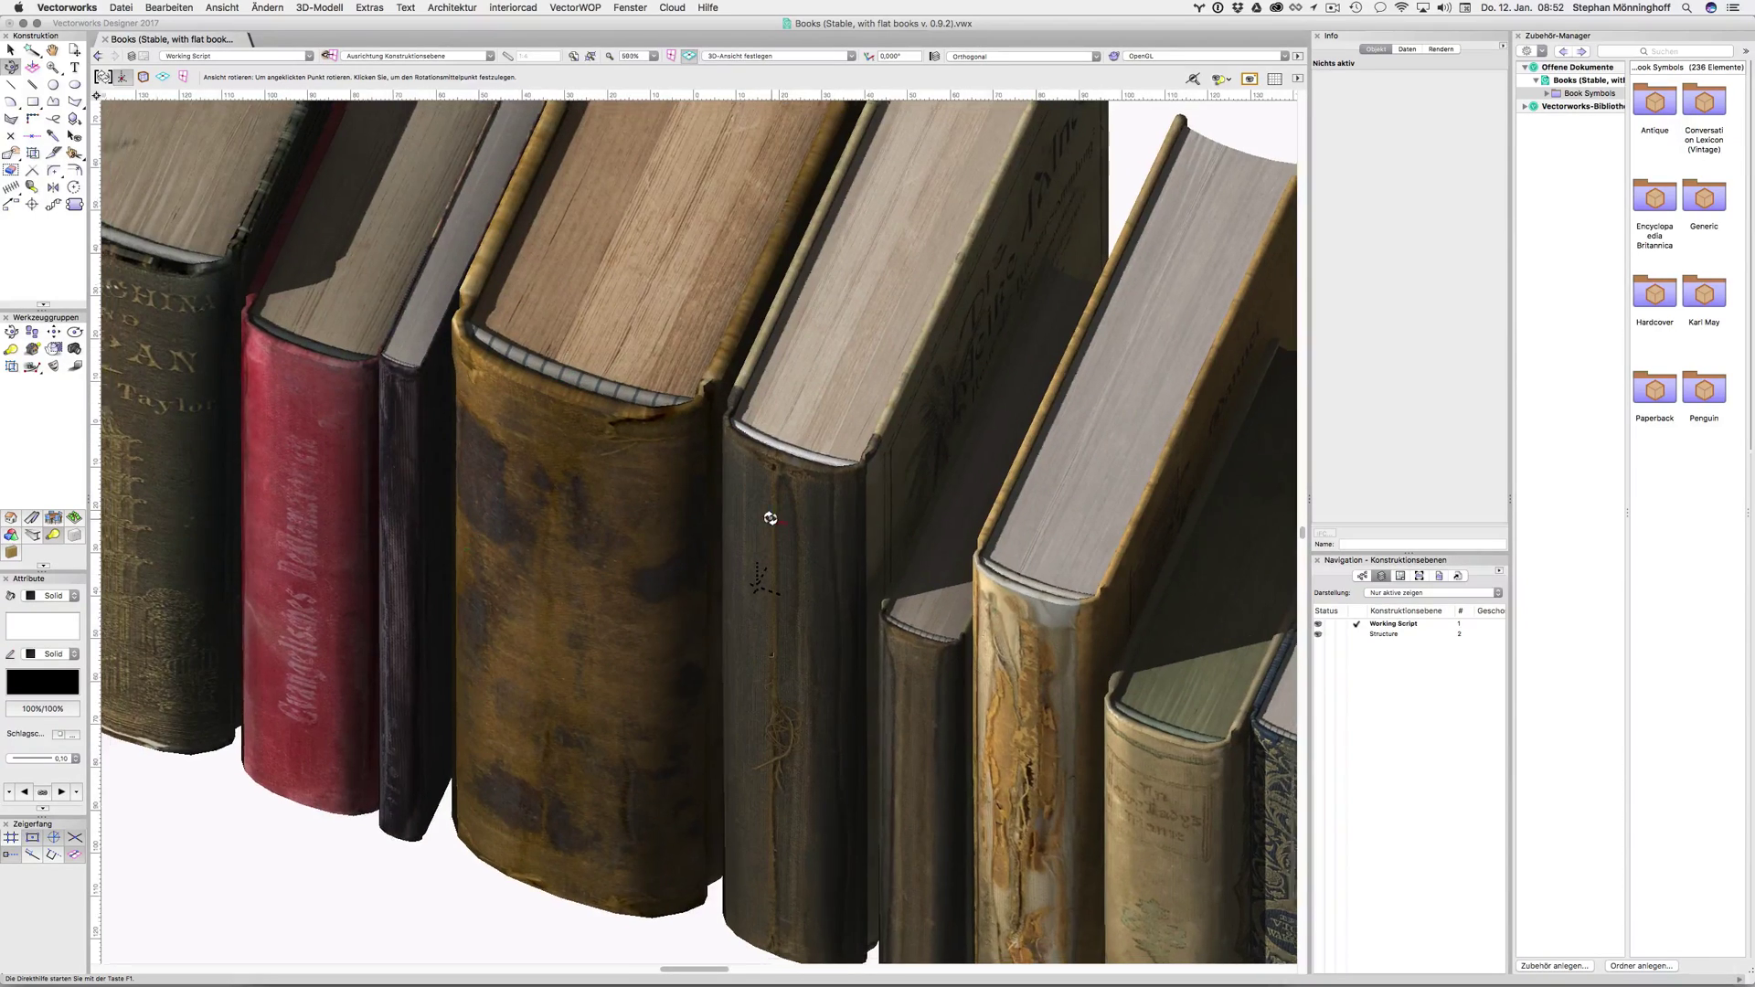
pyautogui.scroll(-4, 771, 518)
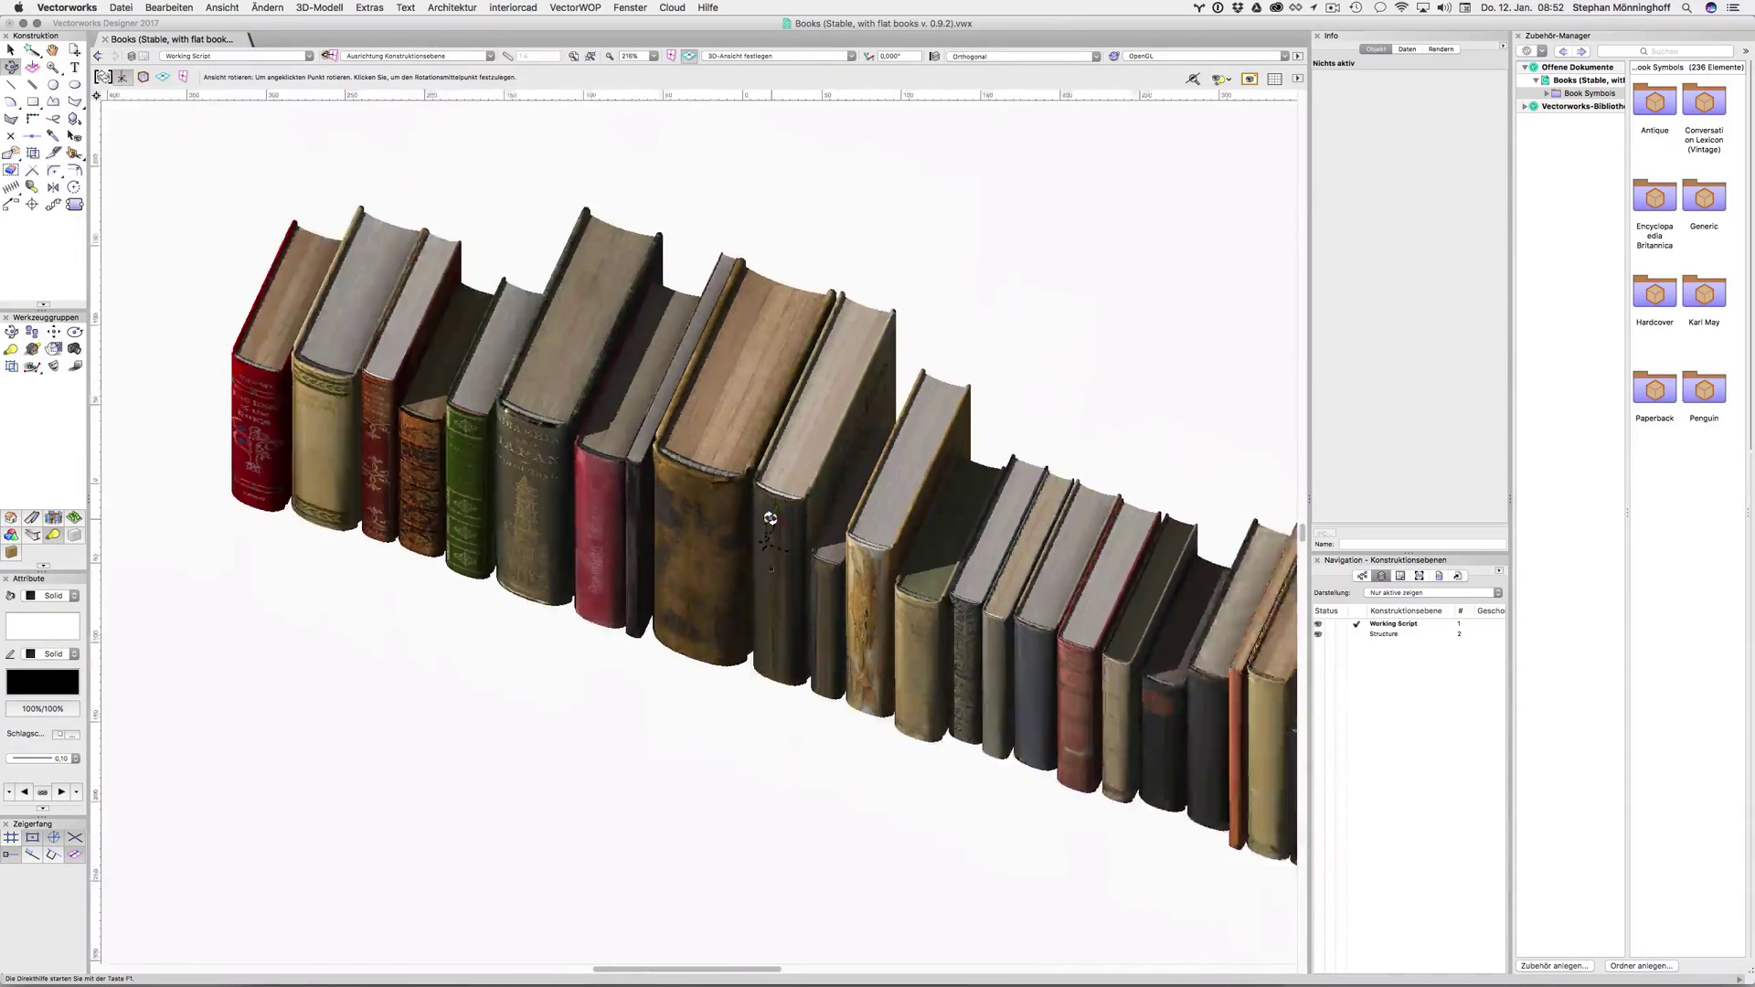